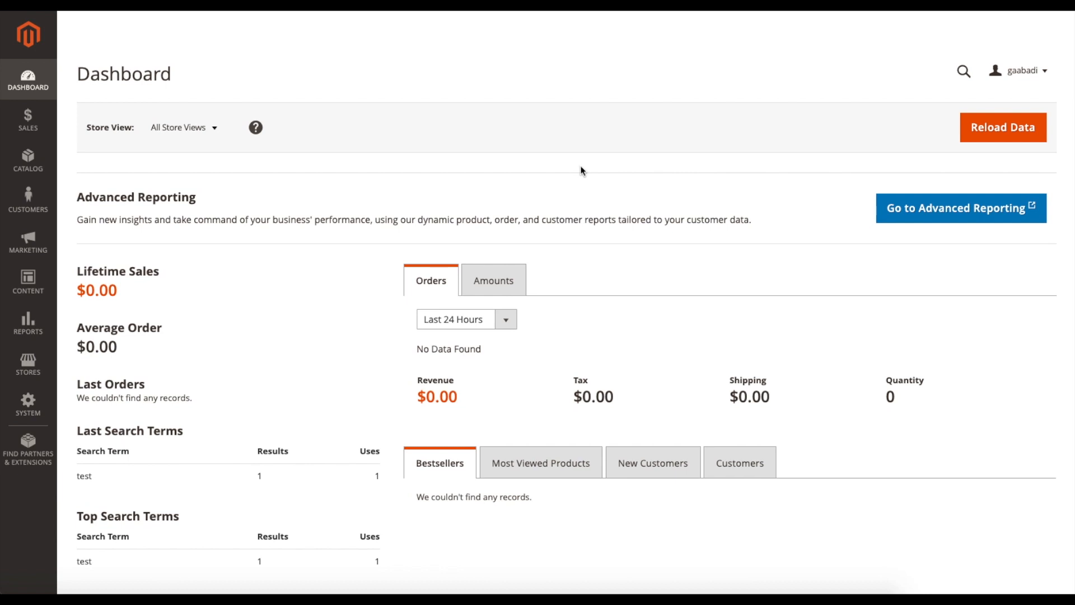
- Open the catalog's product list and look through the existing products
left_click(33, 172)
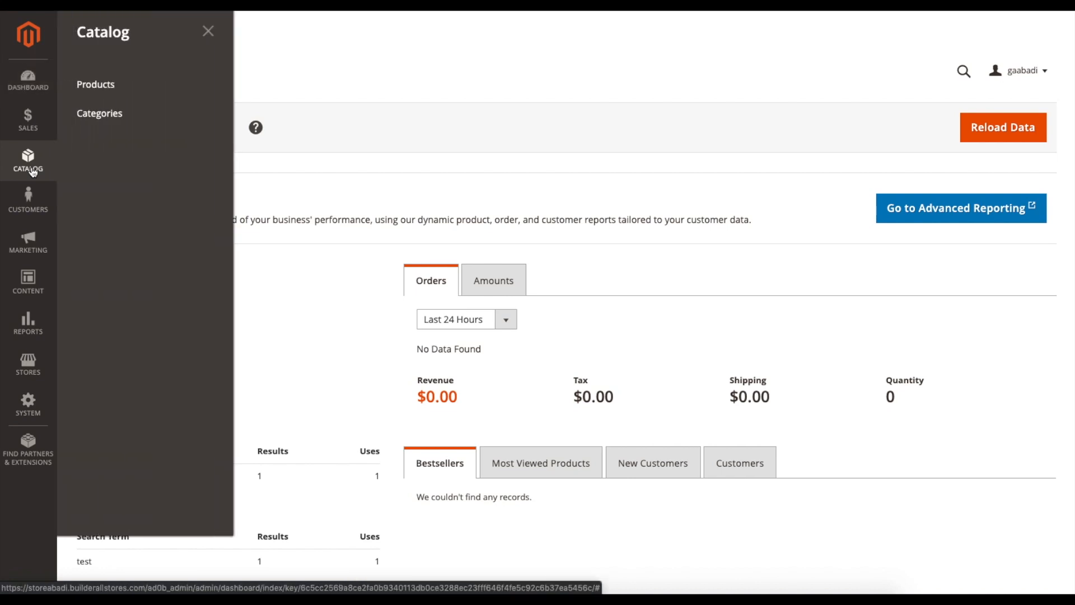
left_click(106, 82)
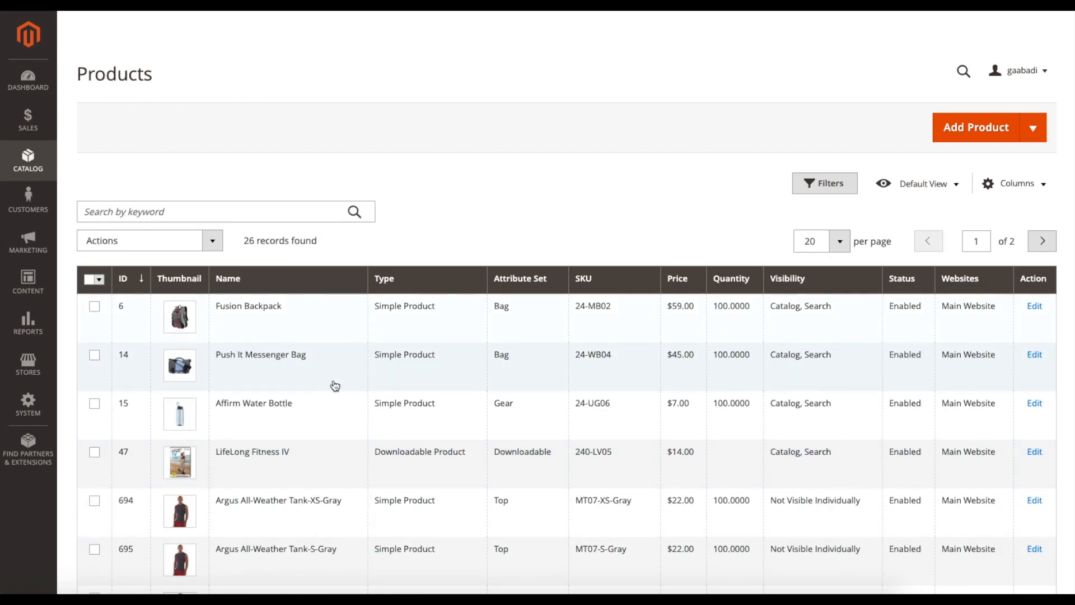
scroll(348, 371, "down", 2)
scroll(350, 371, "down", 3)
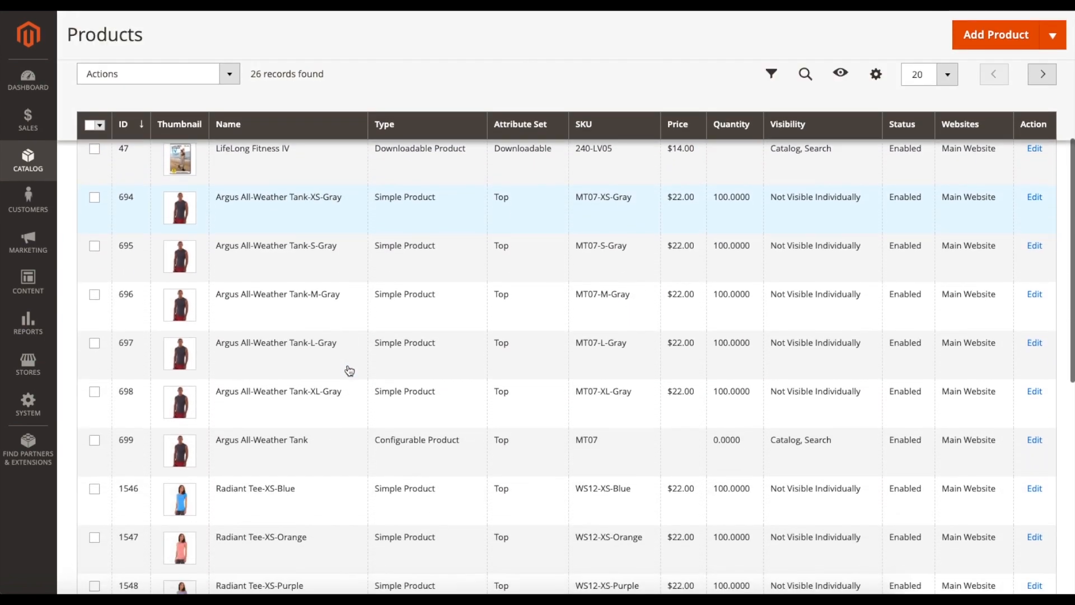
scroll(350, 370, "up", 5)
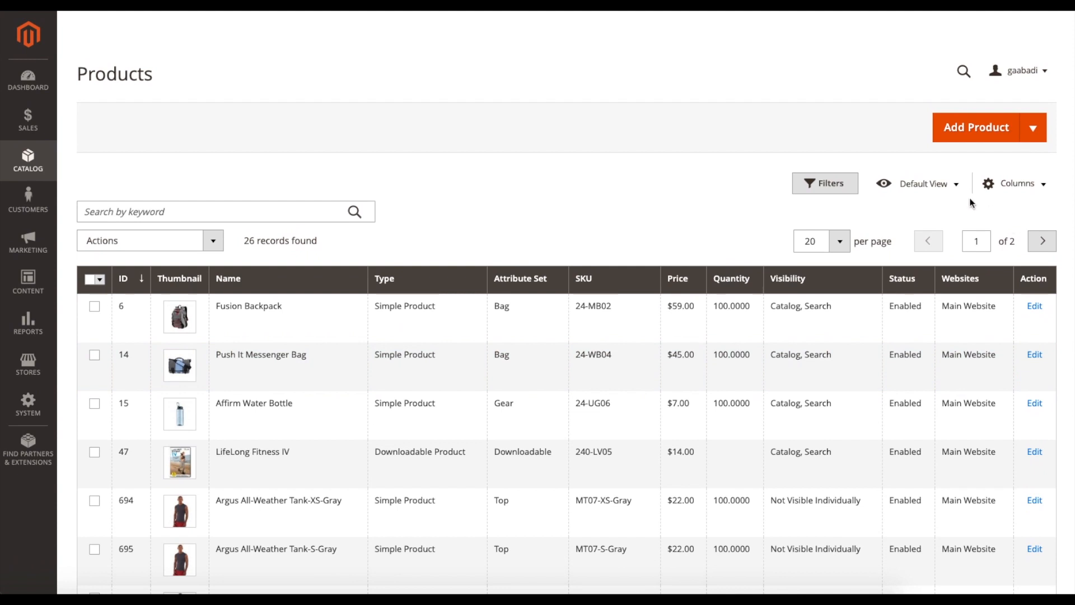
- Start creating a new product of the Simple Product type
left_click(1036, 133)
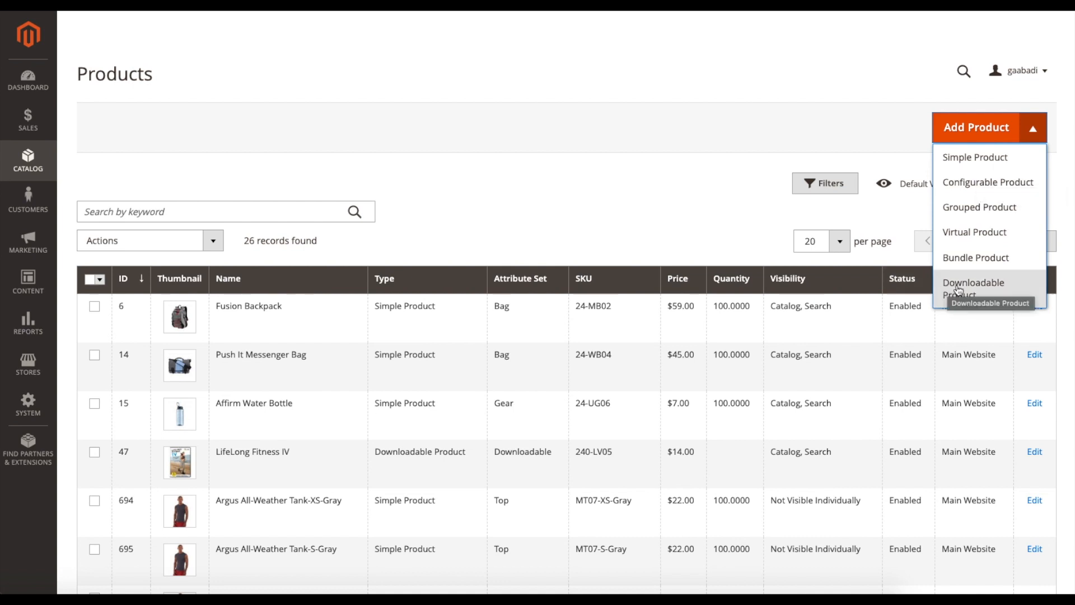
left_click(982, 162)
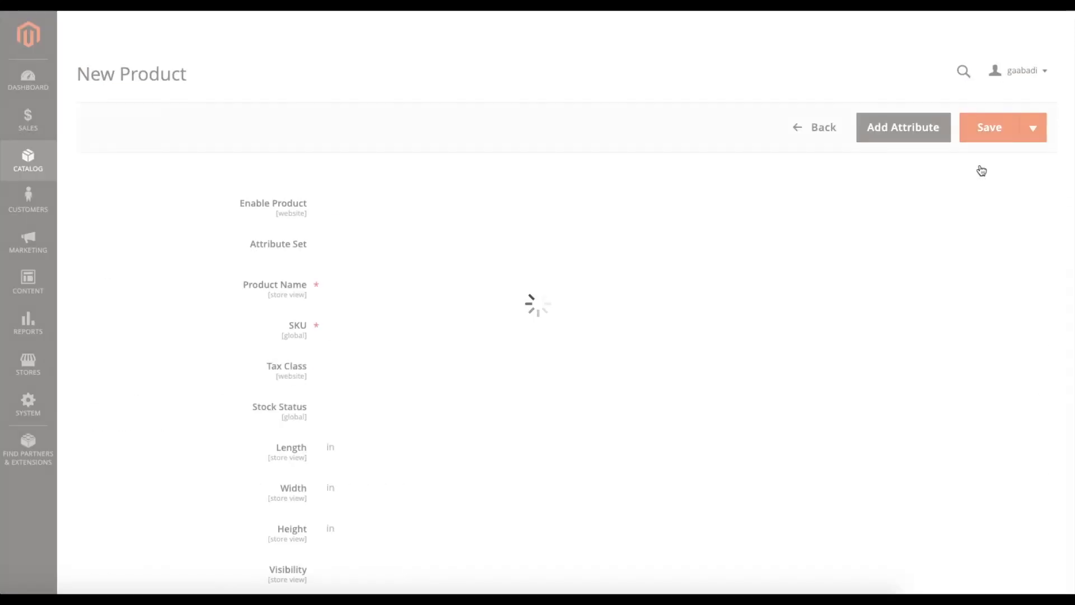
scroll(982, 171, "down", 9)
scroll(512, 204, "up", 10)
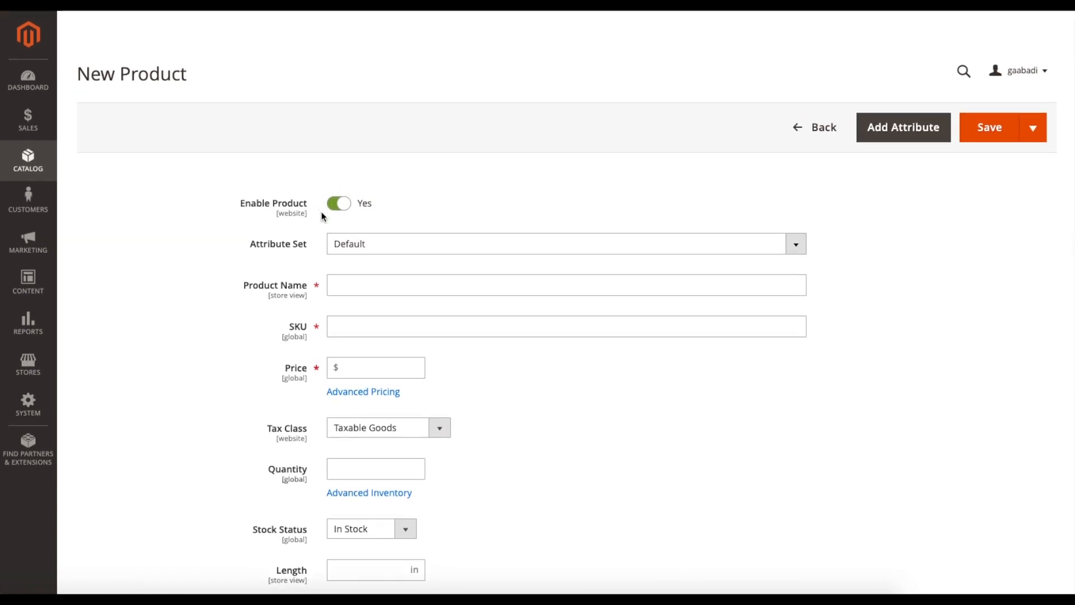
- Keep the new product enabled and set its attribute set to Bag
left_click(345, 206)
left_click(342, 206)
left_click(379, 243)
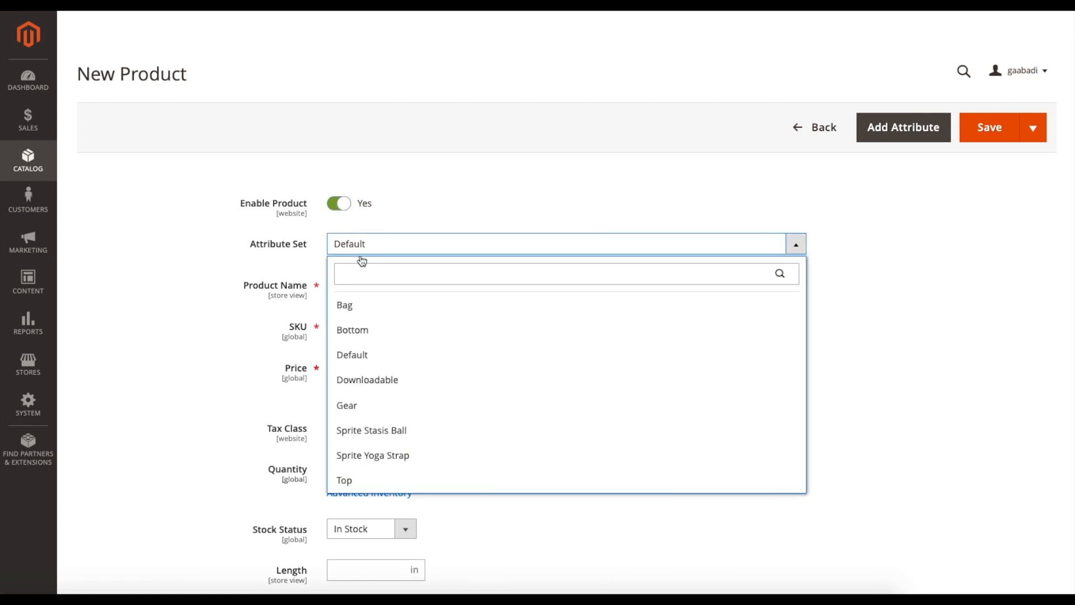
scroll(418, 352, "down", 2)
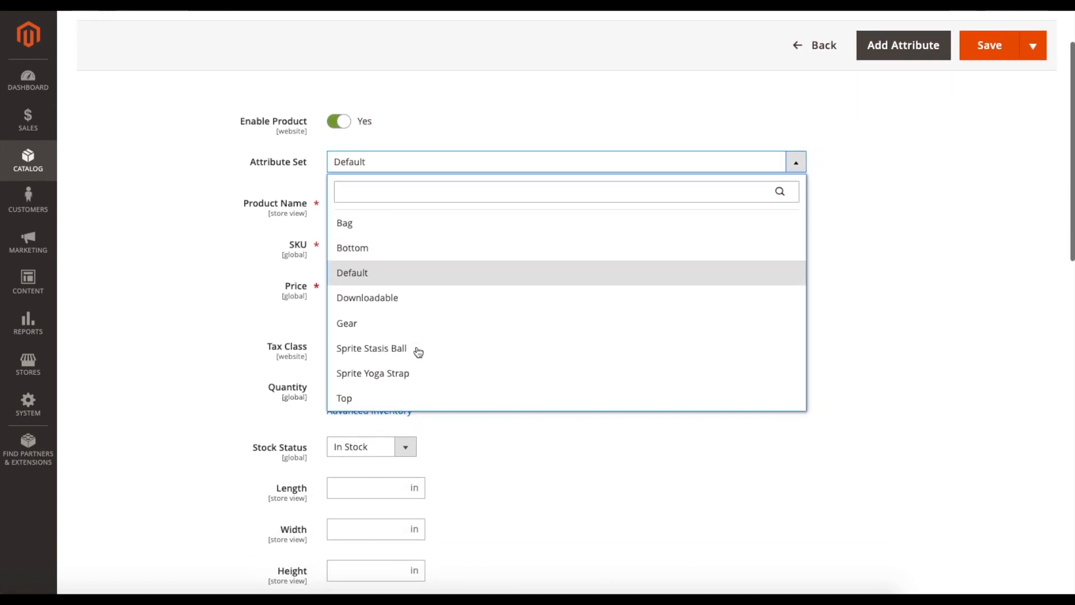
scroll(418, 352, "up", 2)
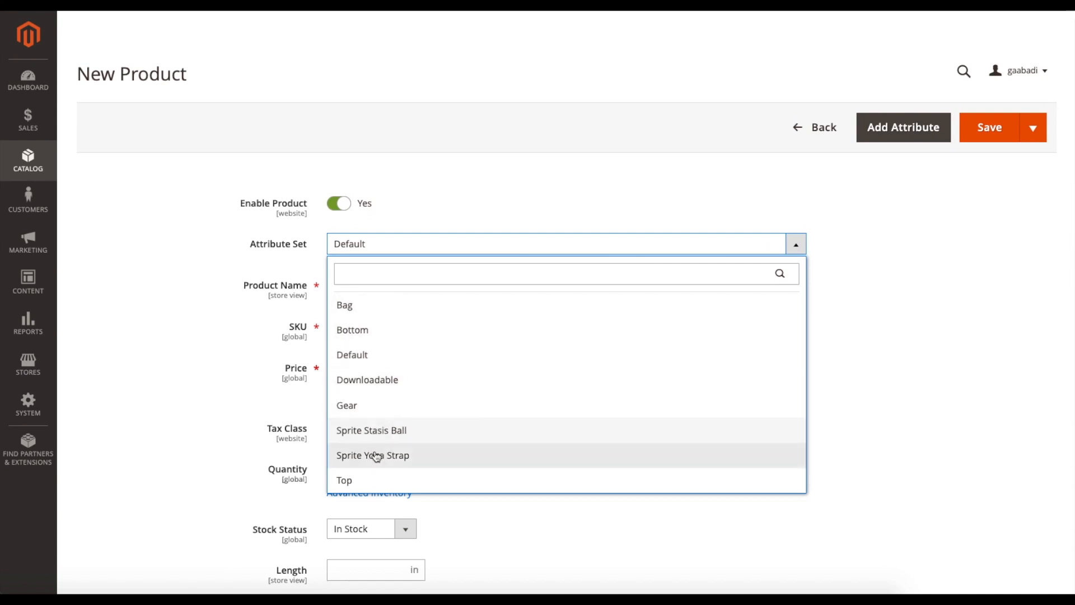
left_click(384, 310)
- Name the product Tutorial and set its price to $20.00
left_click(366, 289)
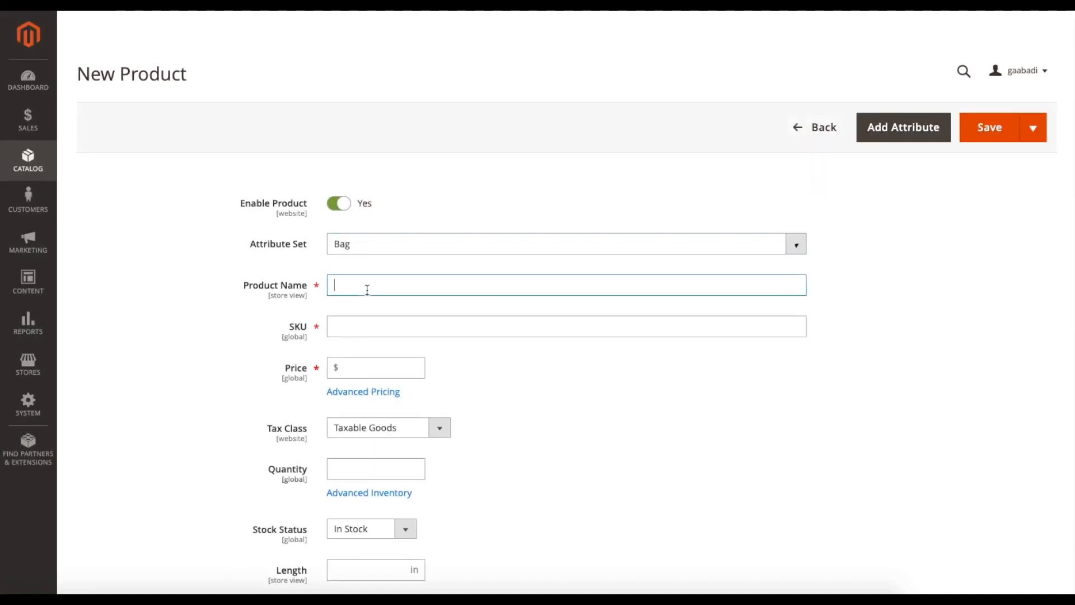
type("Tutota")
type("rial")
scroll(368, 302, "down", 1)
left_click(370, 301)
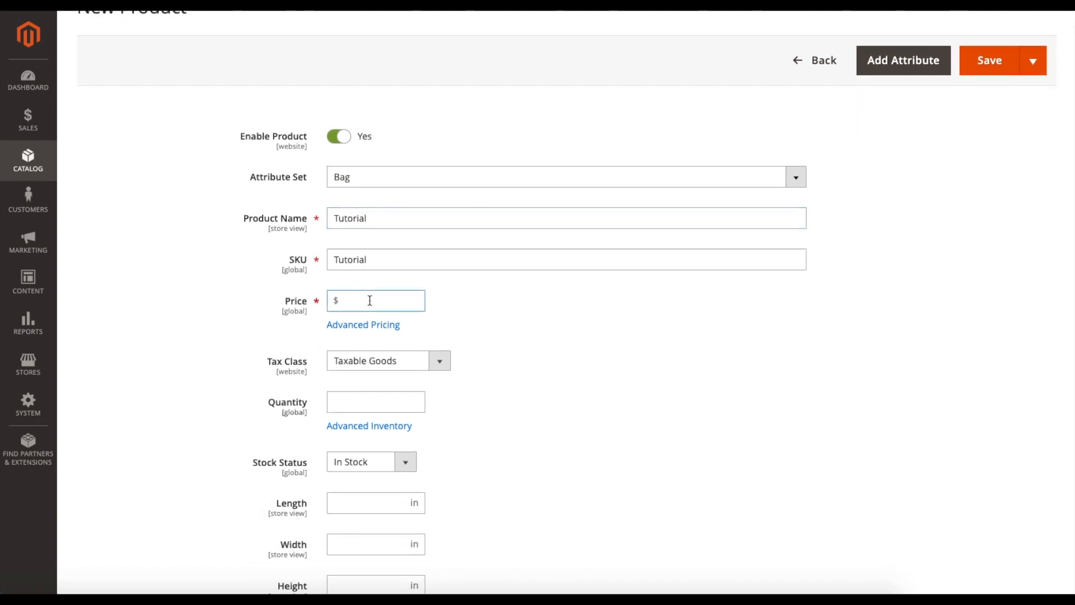
type("2")
- Choose Taxable Goods as the product's tax class and set the quantity to 100
scroll(492, 322, "down", 1)
left_click(353, 305)
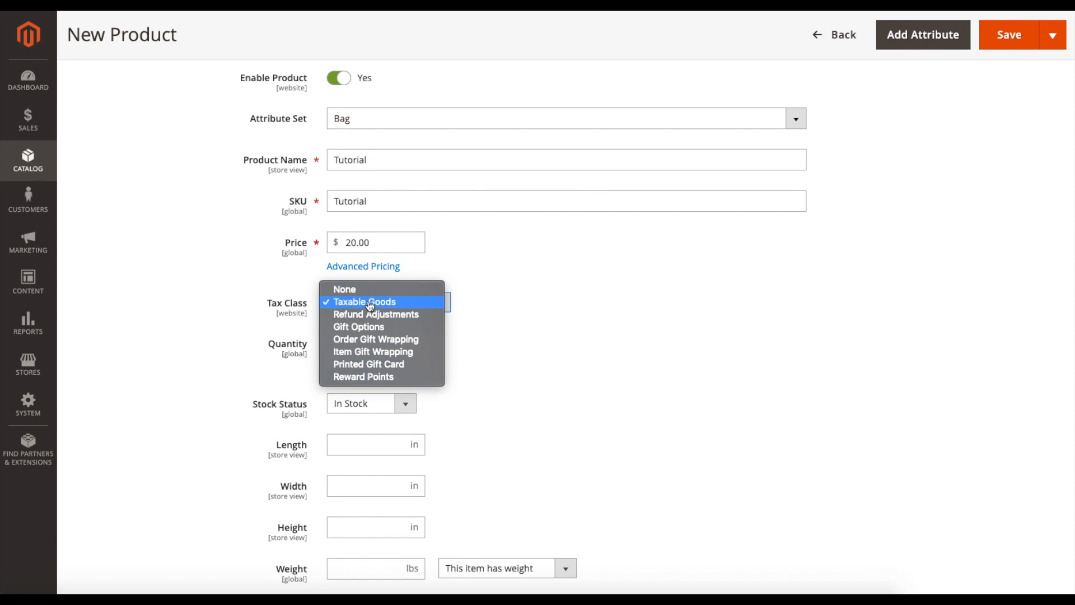
left_click(369, 303)
scroll(486, 315, "down", 1)
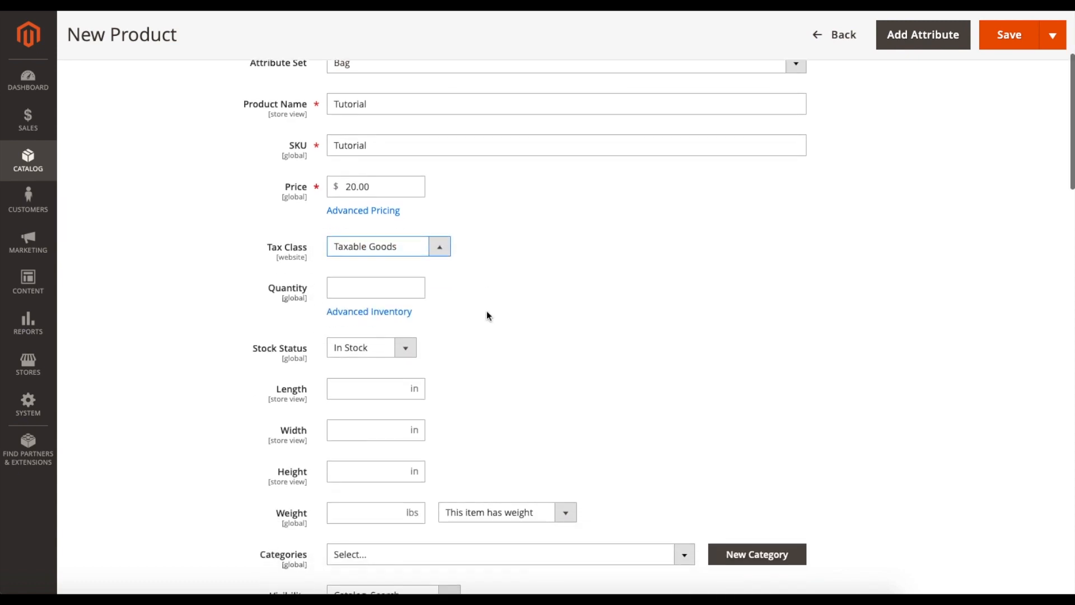
left_click(368, 289)
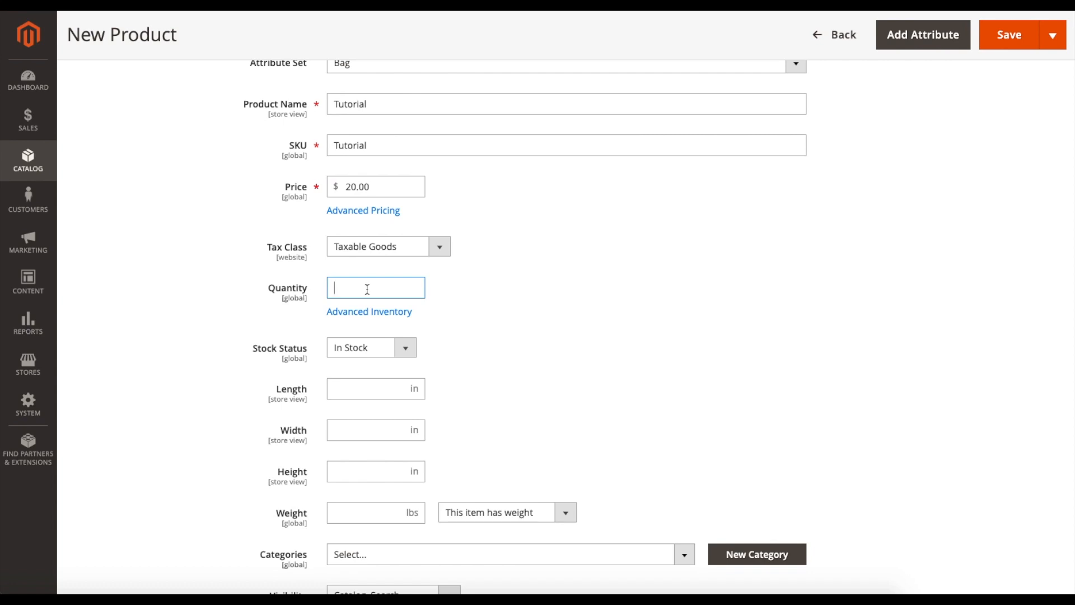
left_click(451, 301)
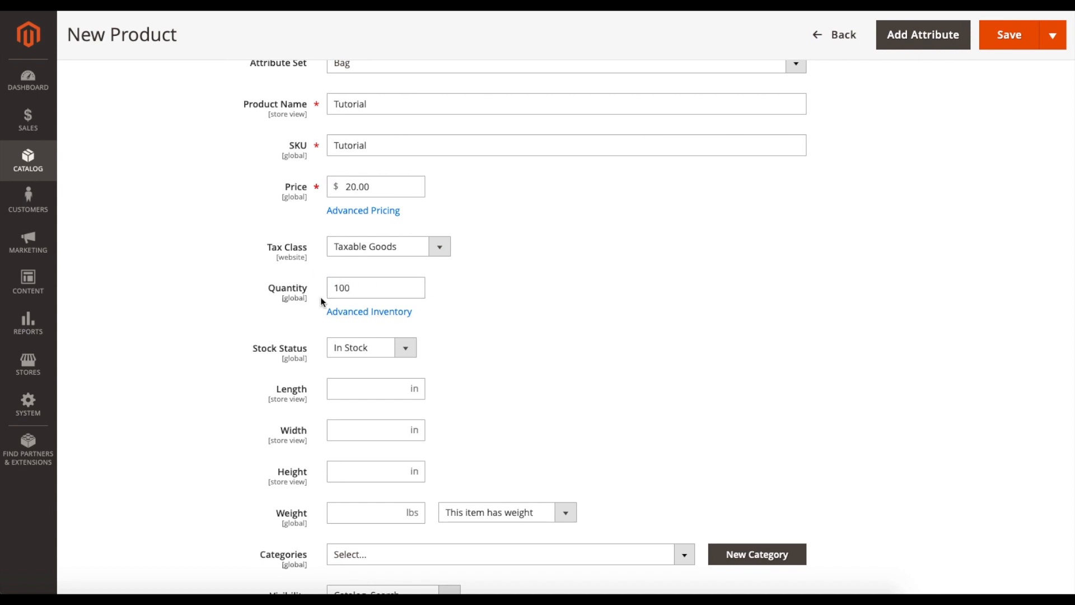
- Check the stock status options and keep the product set to In Stock
scroll(519, 307, "down", 2)
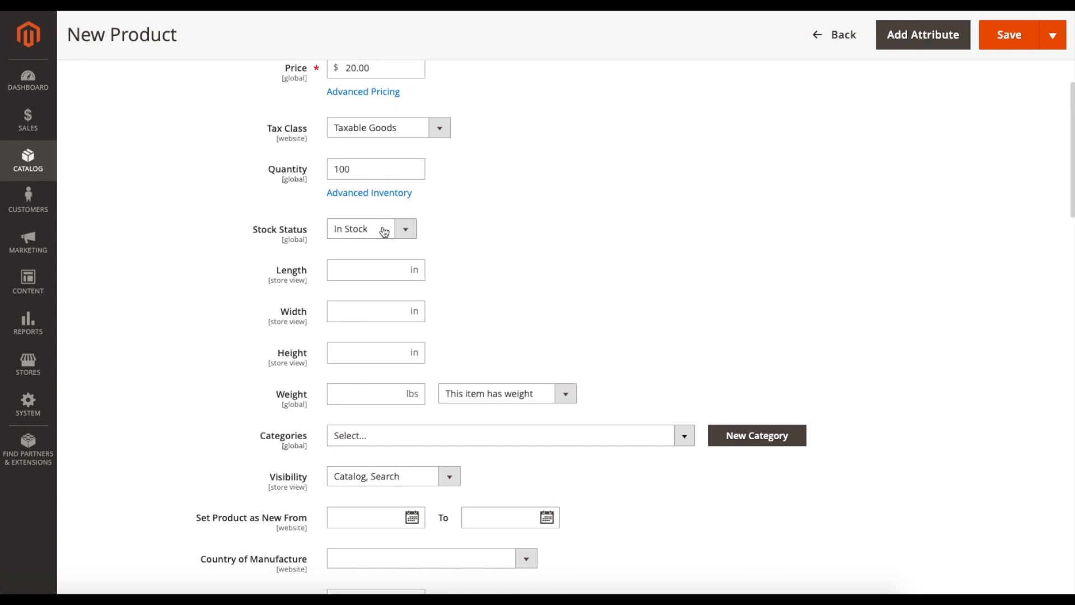
left_click(384, 232)
left_click(528, 243)
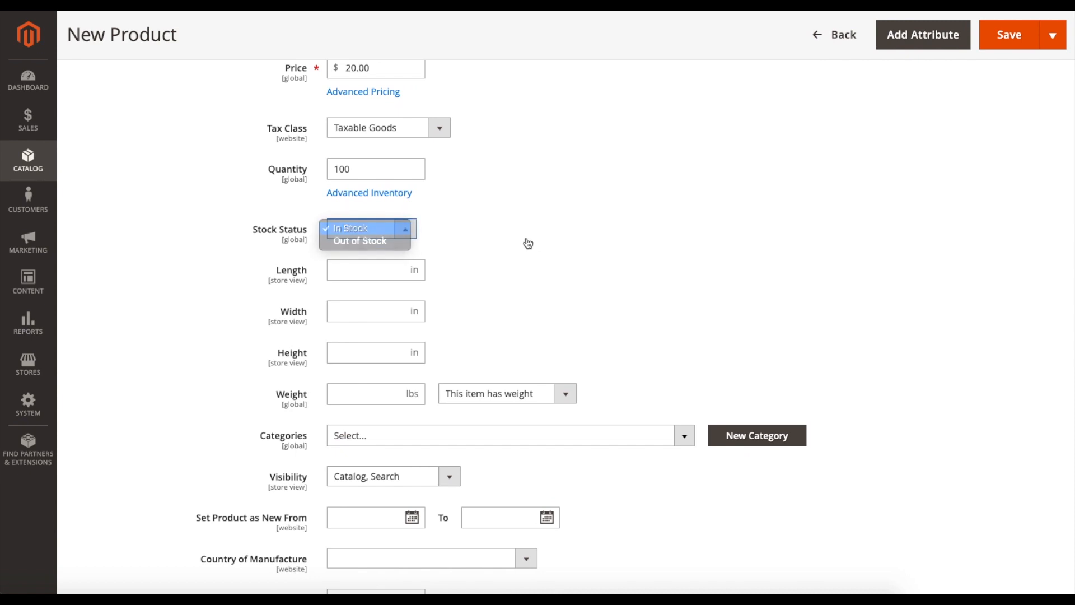
scroll(532, 243, "up", 1)
scroll(532, 242, "up", 2)
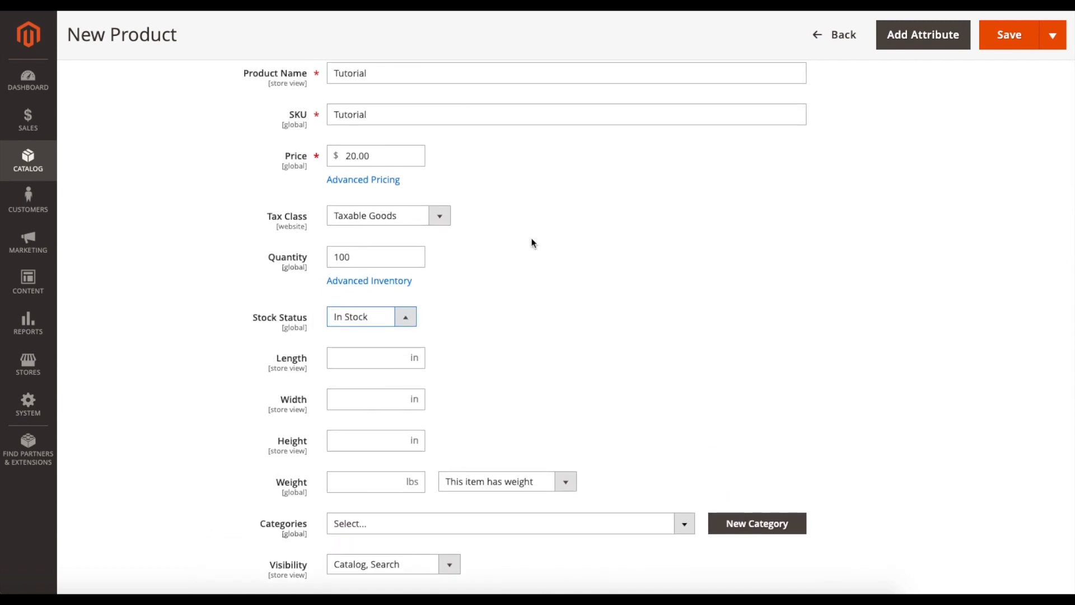
- Set the product's weight option to "This item has no weight"
scroll(535, 258, "down", 1)
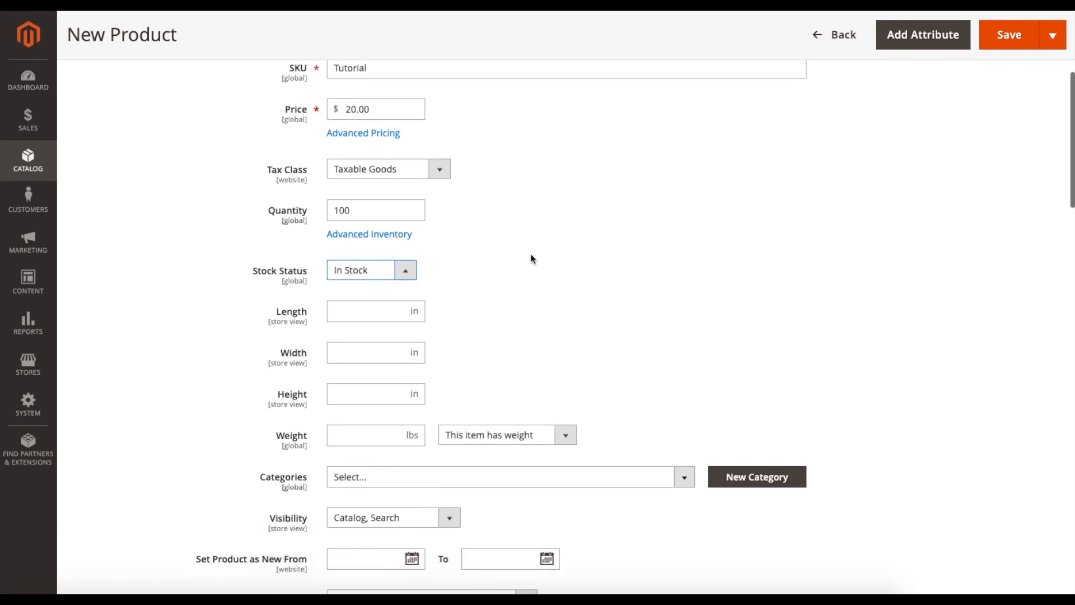
scroll(274, 321, "down", 1)
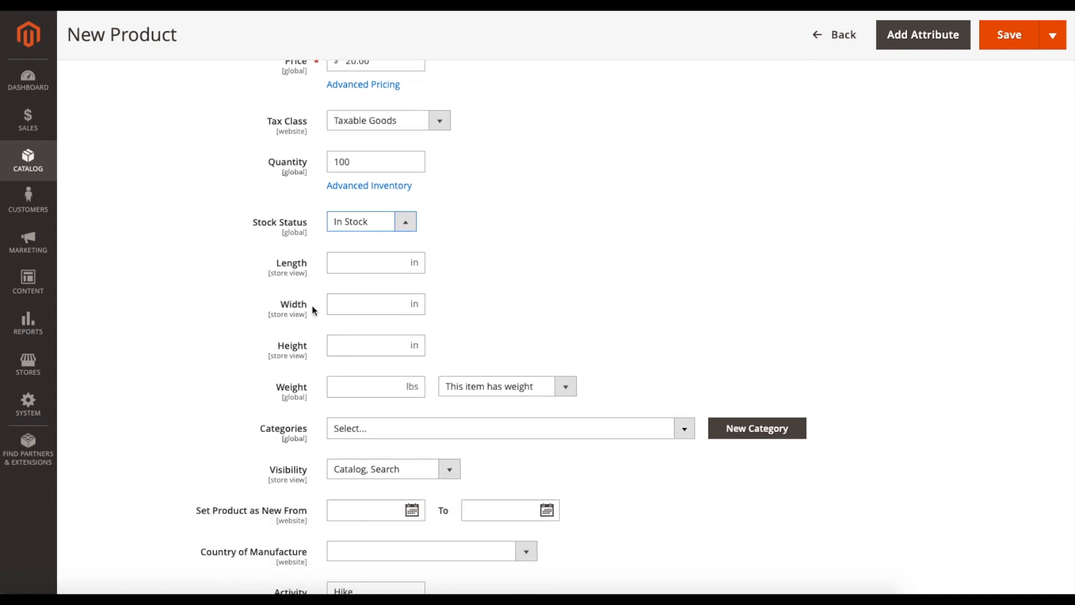
scroll(312, 307, "down", 2)
left_click(369, 298)
left_click(482, 306)
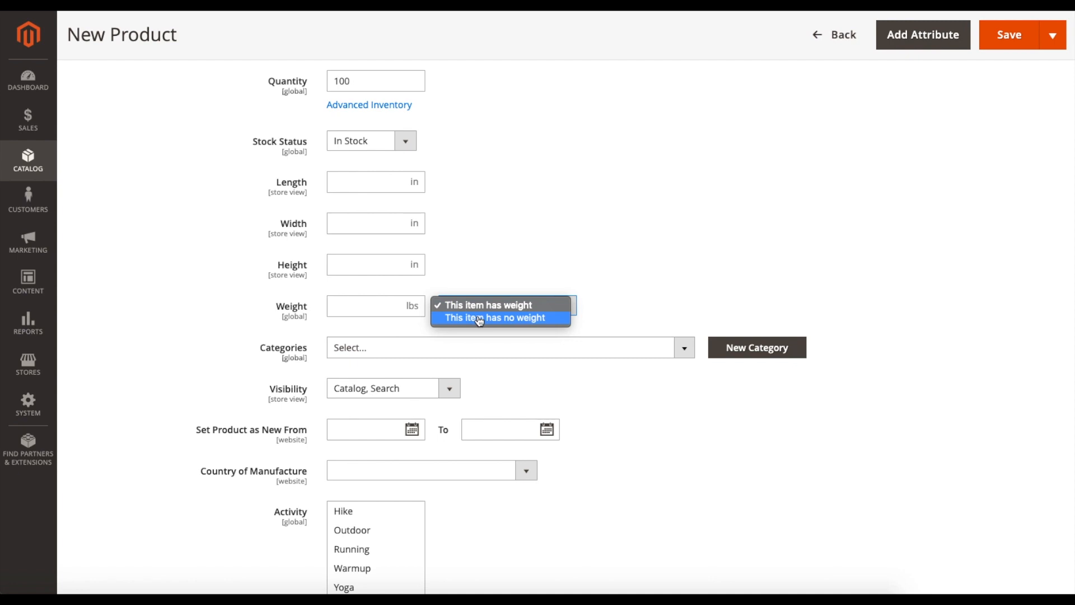
left_click(480, 318)
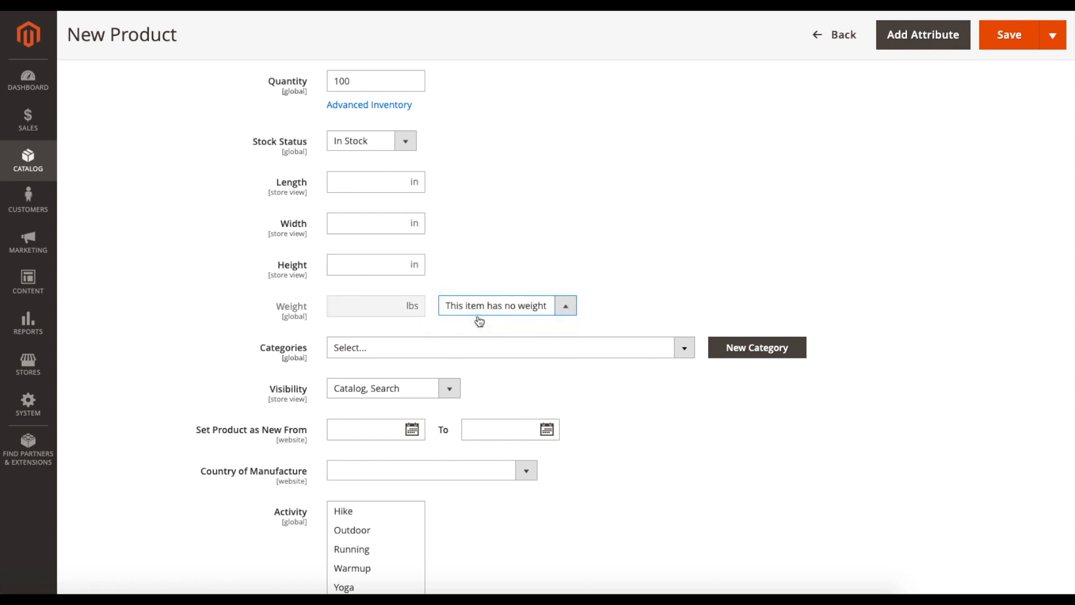
- Assign the product to the Men and Gear categories
scroll(480, 319, "down", 1)
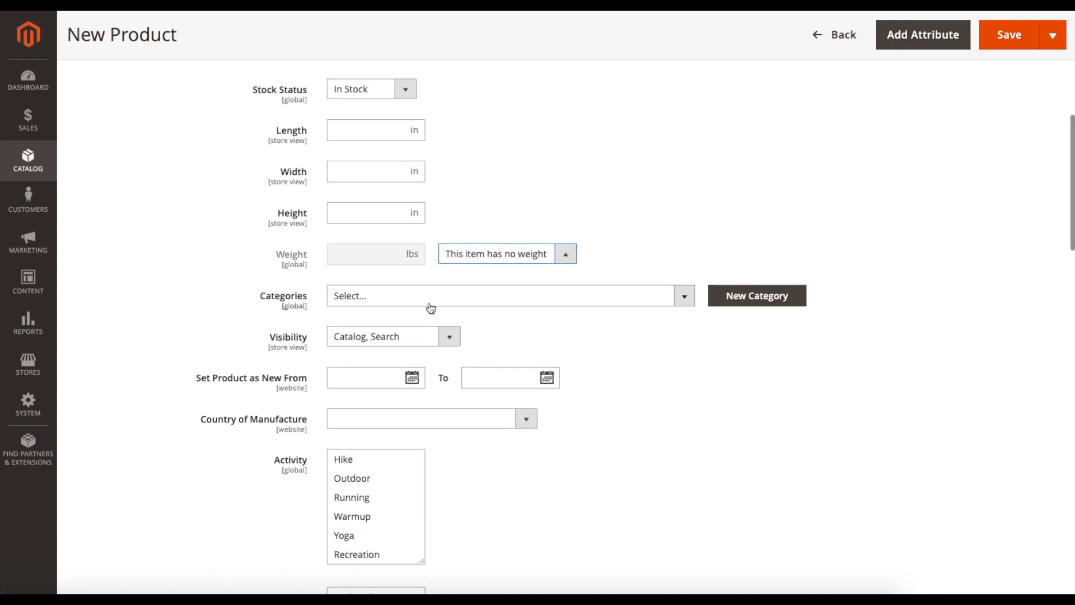
left_click(695, 303)
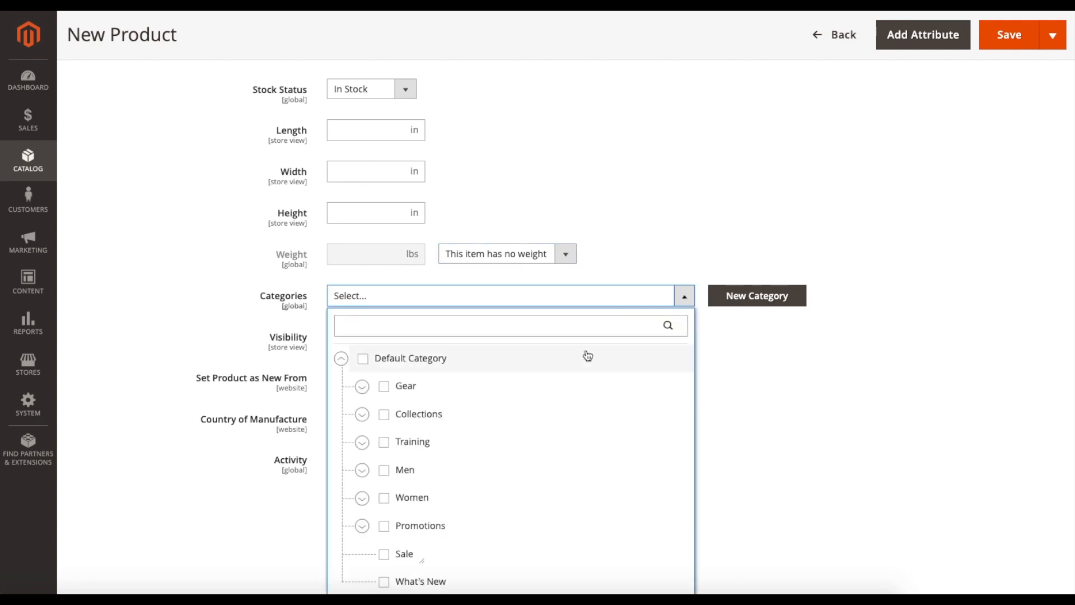
scroll(588, 355, "down", 2)
left_click(384, 382)
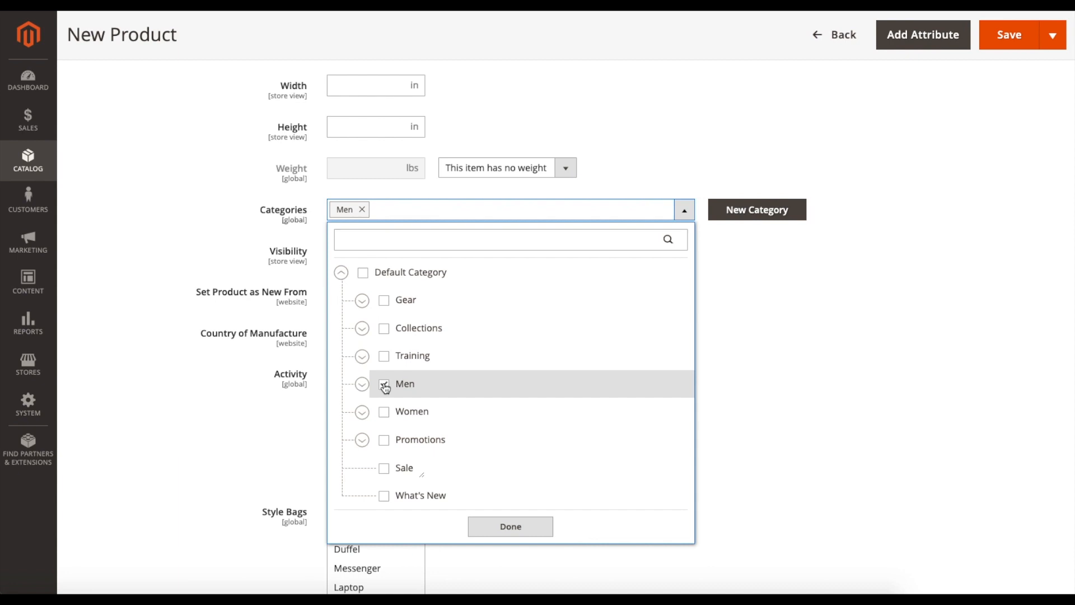
left_click(385, 304)
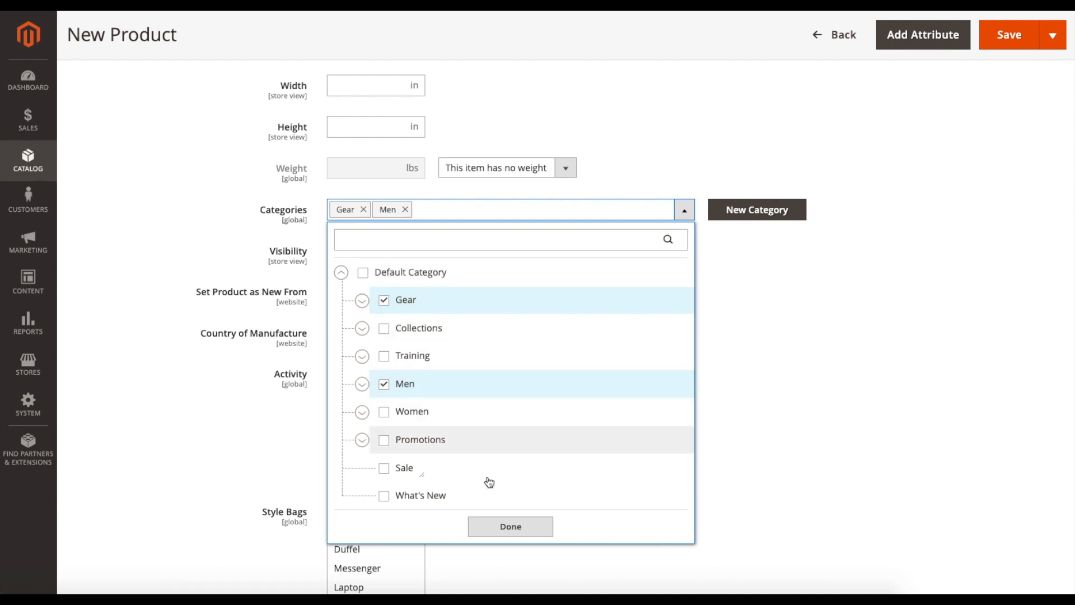
left_click(518, 526)
- Choose "Catalog, Search" as the product's visibility
scroll(621, 415, "down", 1)
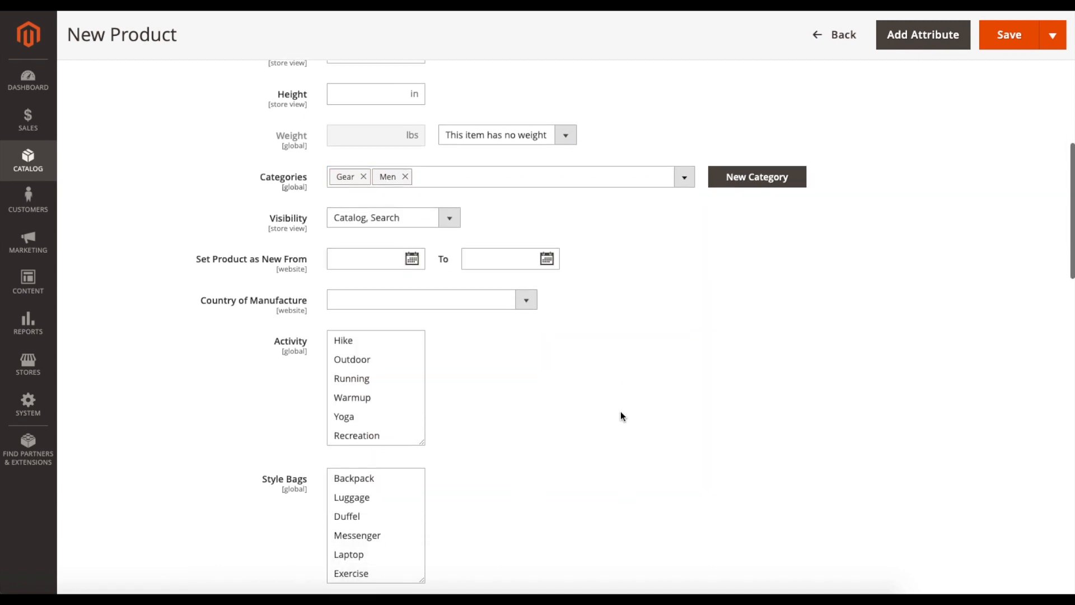
scroll(620, 414, "up", 2)
left_click(450, 308)
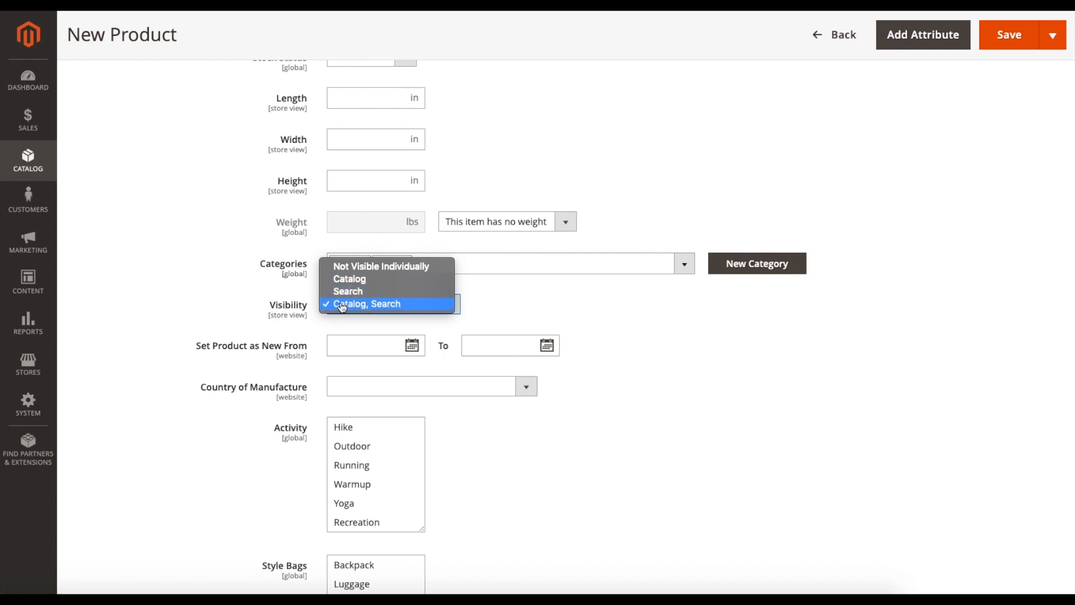
left_click(375, 305)
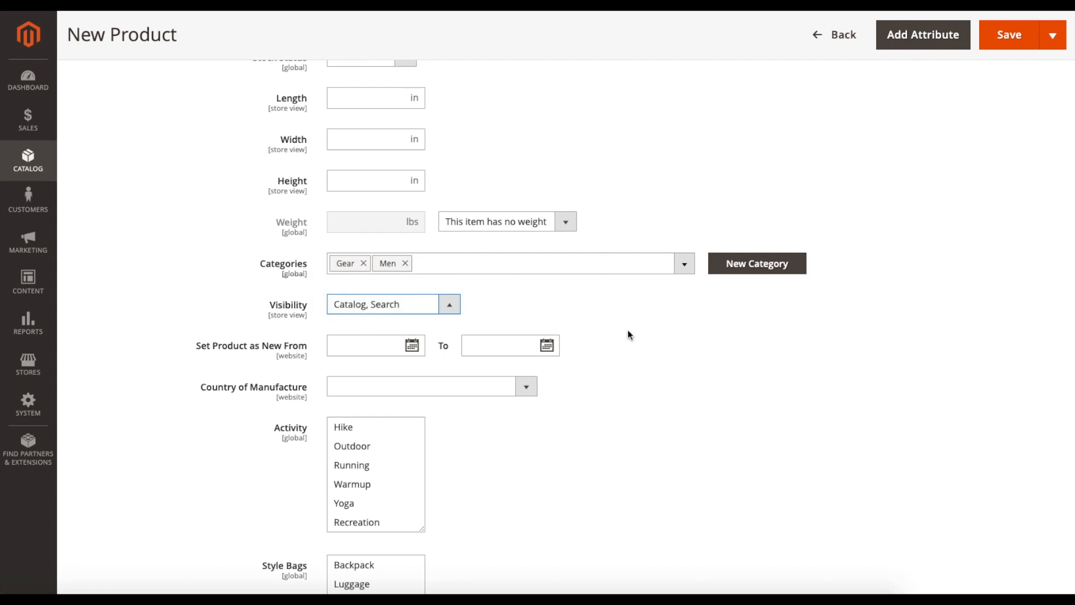
- Set the product as new from 07/14/2019 to 07/20/2019
scroll(627, 331, "down", 1)
left_click(365, 274)
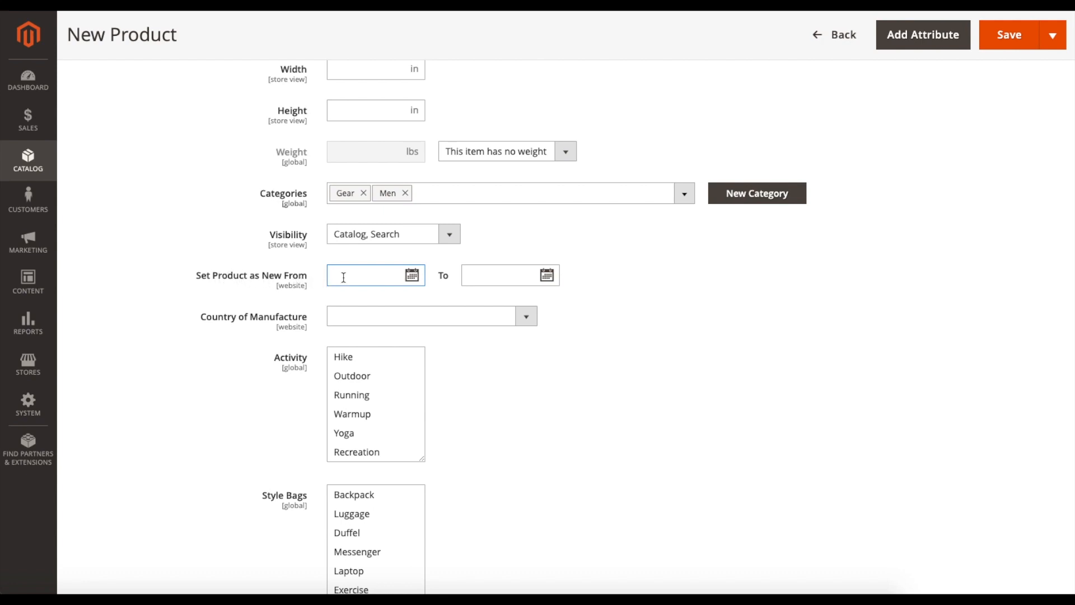
left_click(412, 276)
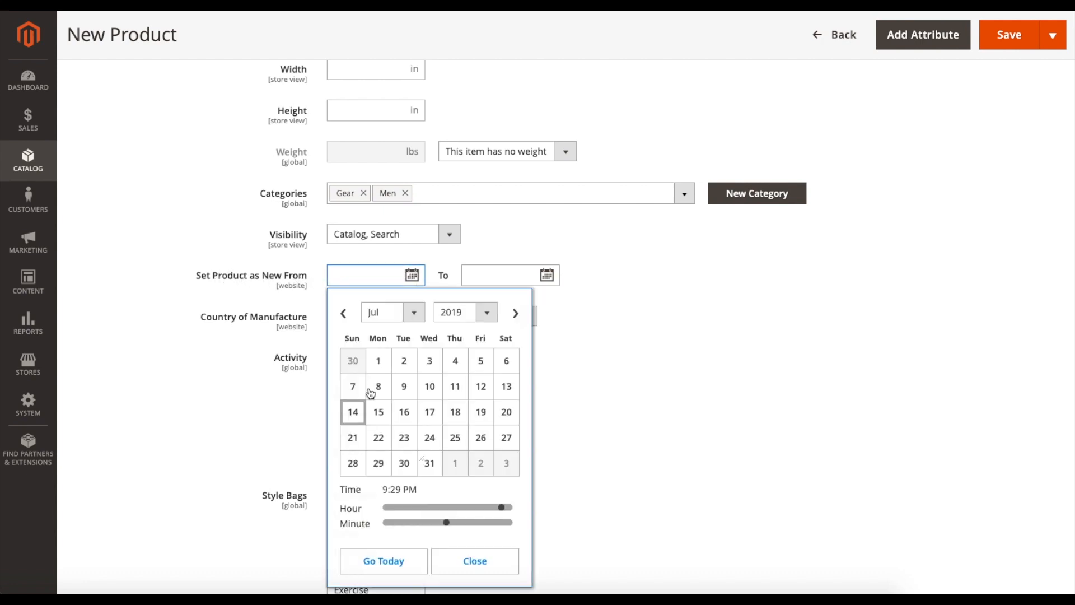
left_click(353, 411)
left_click(563, 311)
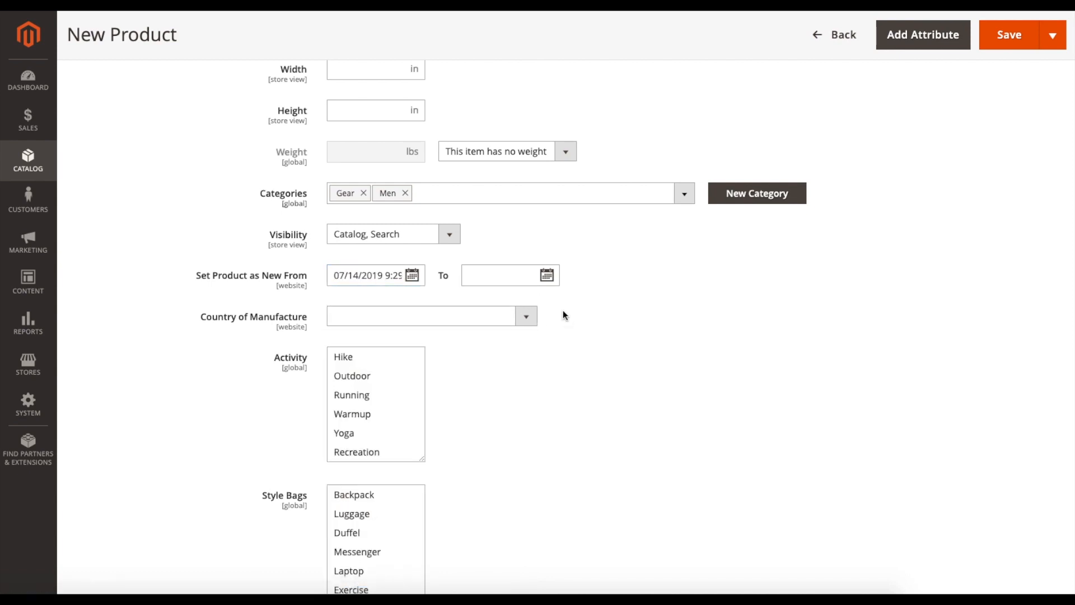
left_click(547, 275)
left_click(640, 412)
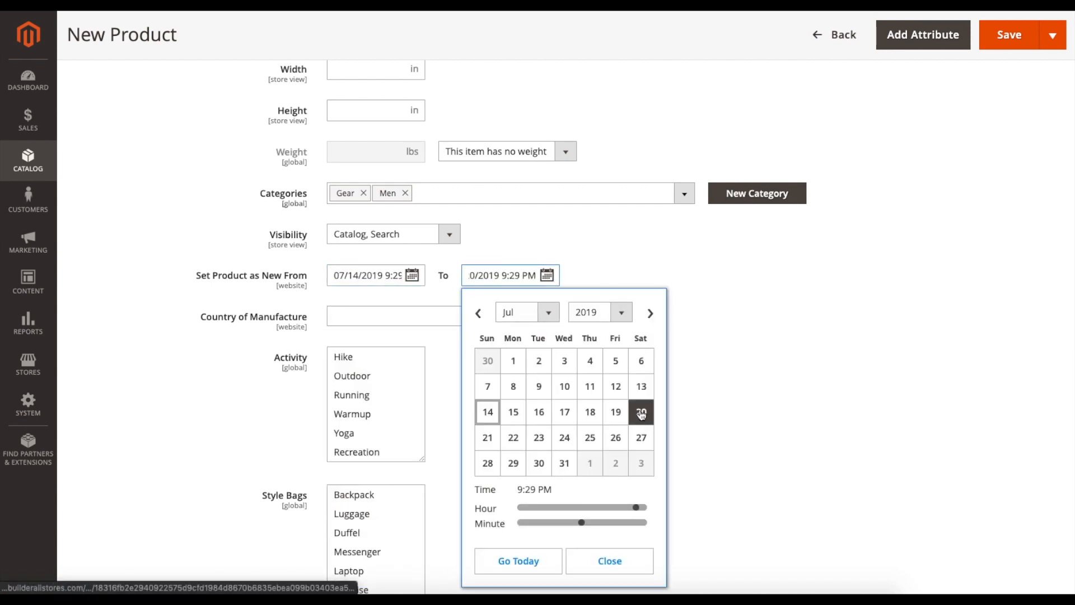
left_click(701, 385)
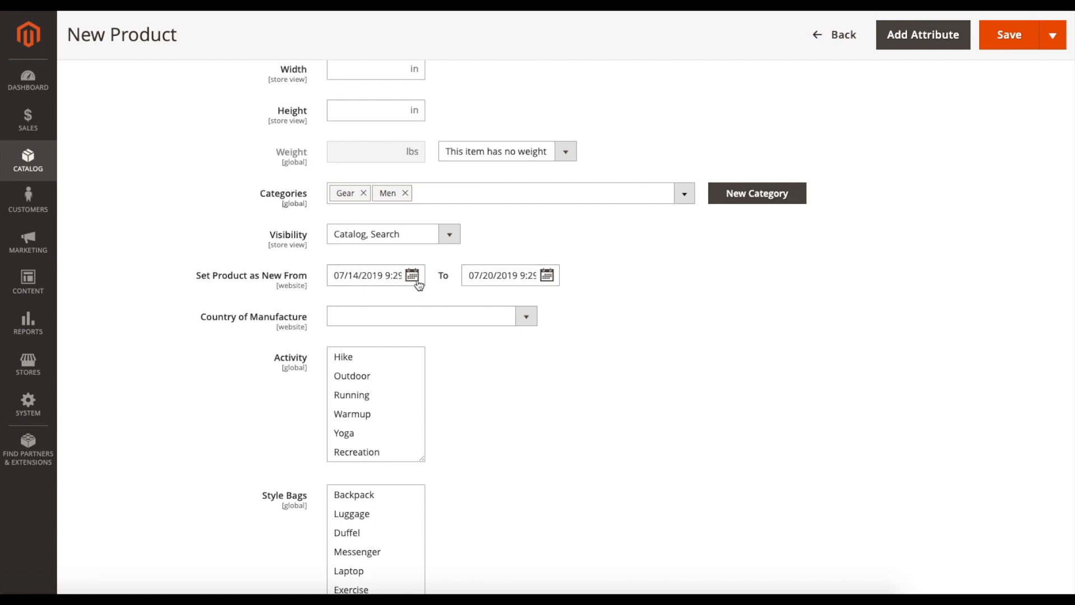
- Set the product's country of manufacture to United States
scroll(605, 322, "down", 1)
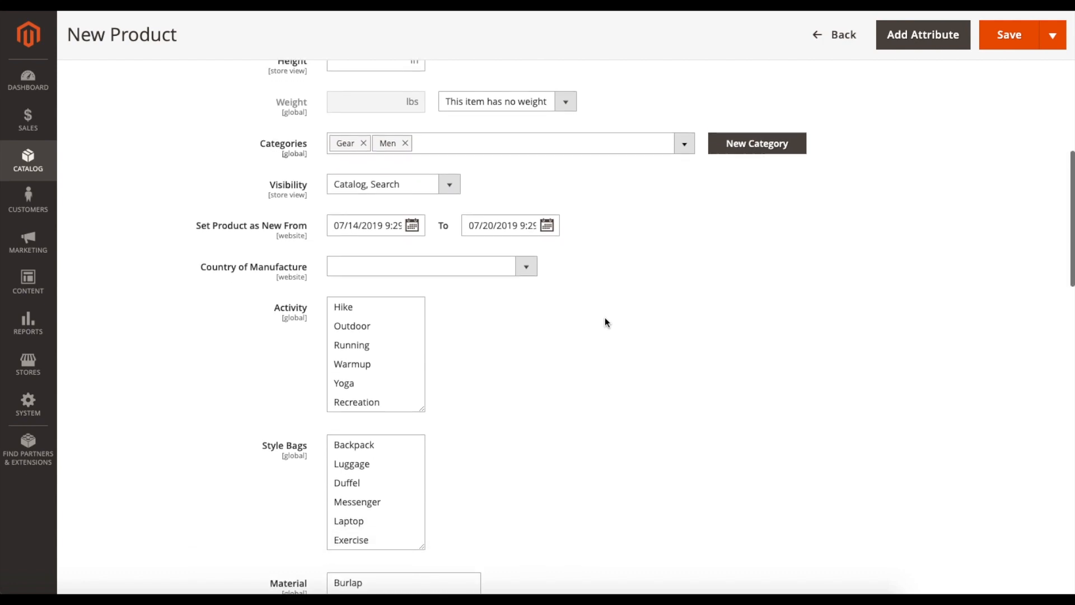
left_click(525, 268)
scroll(420, 364, "down", 20)
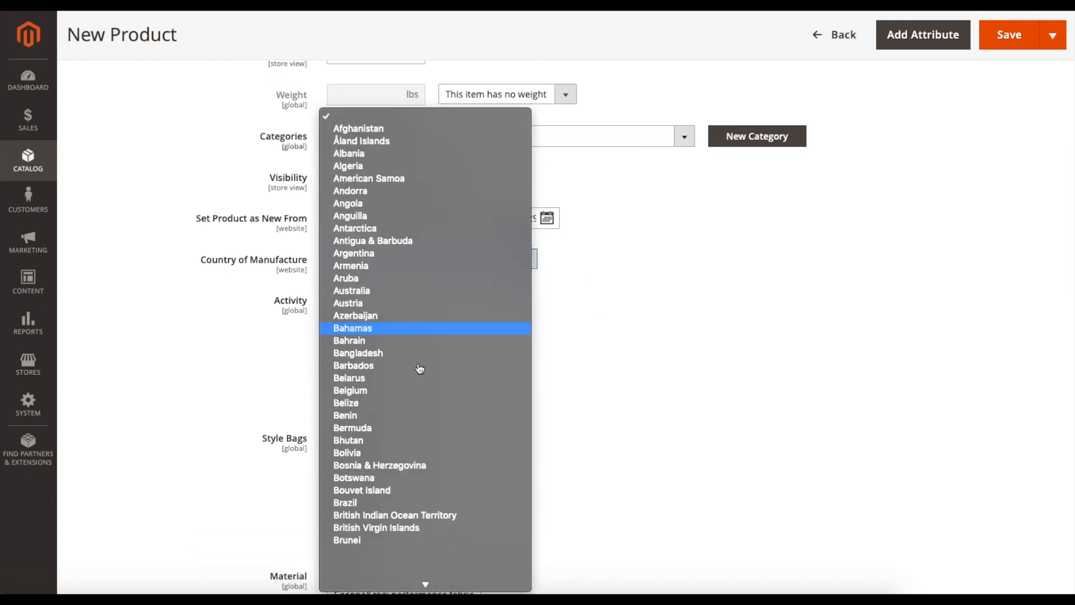
scroll(420, 368, "down", 10)
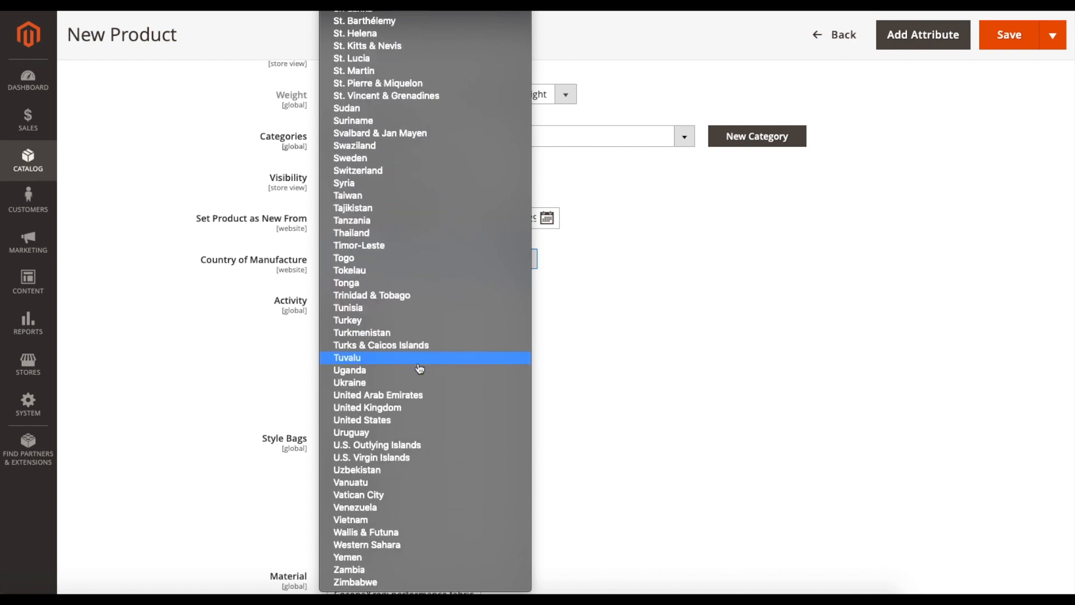
left_click(399, 424)
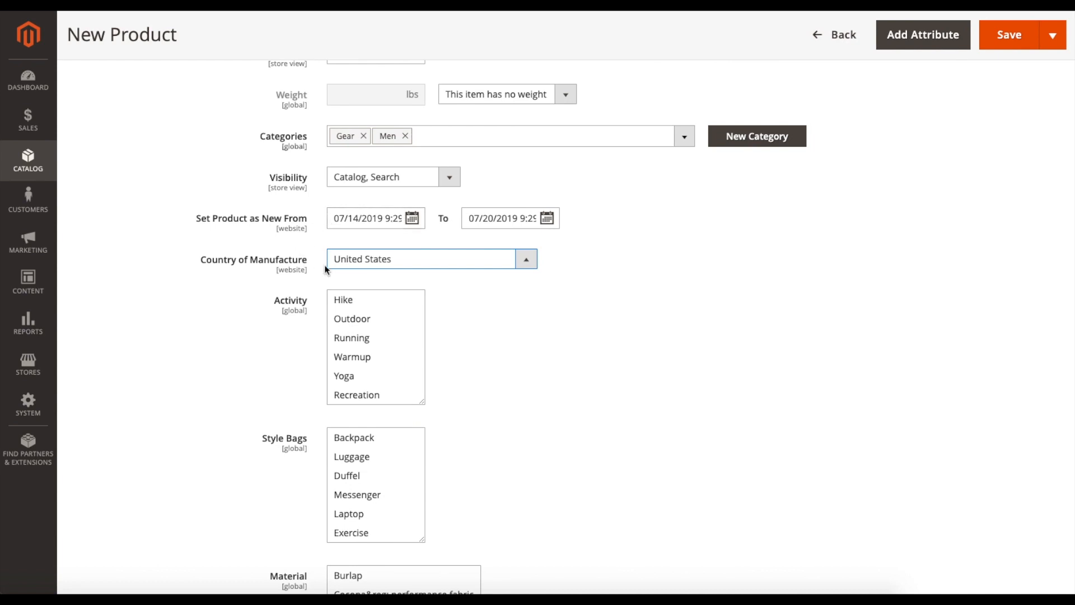
- Examine which attribute fields the product form offers for the Bag attribute set
scroll(549, 323, "down", 2)
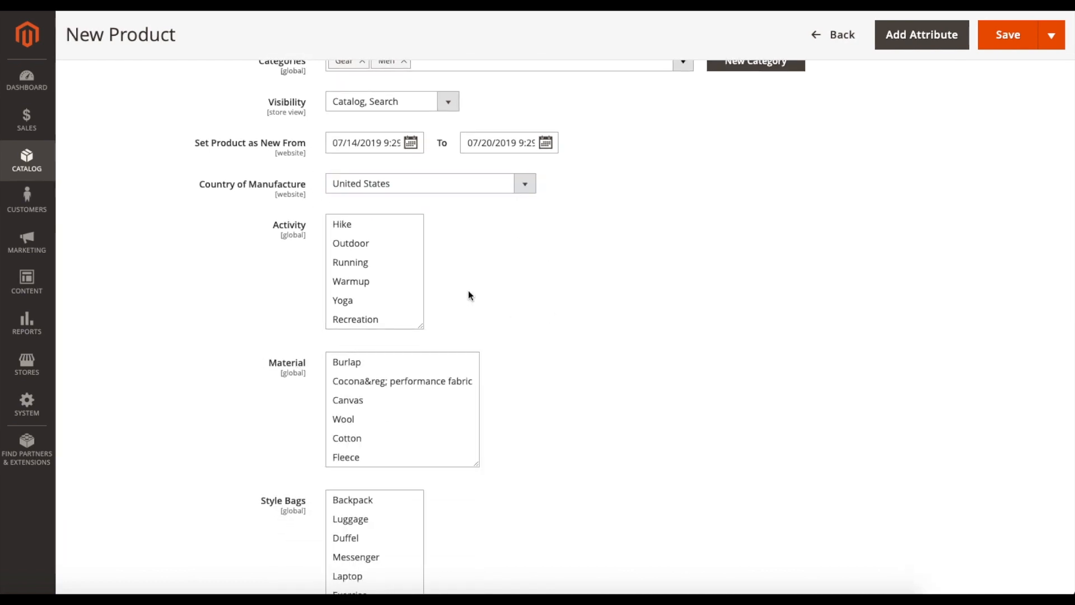
scroll(470, 295, "down", 6)
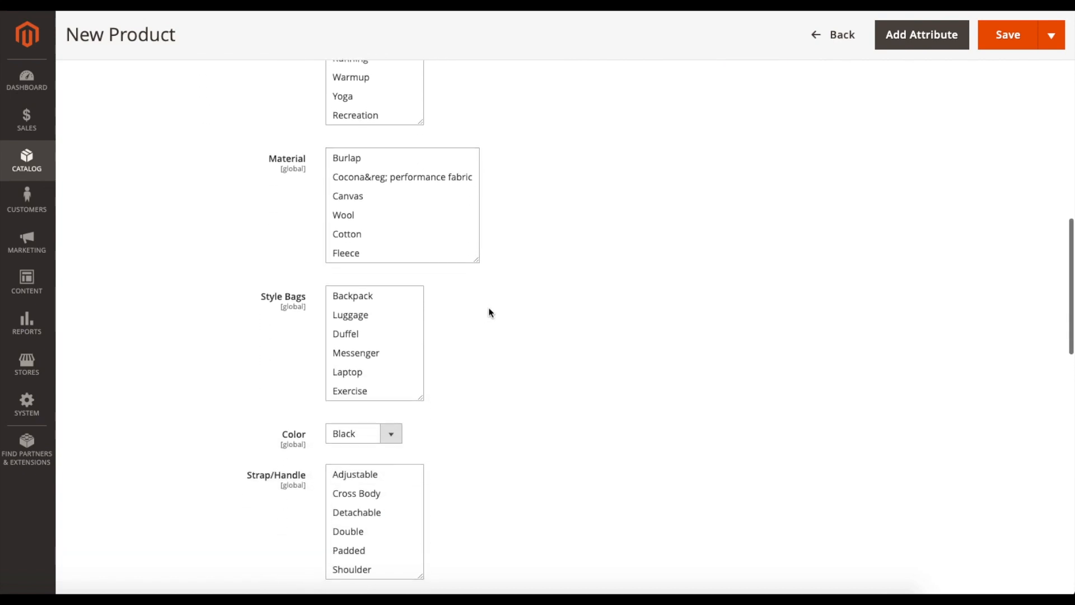
scroll(491, 312, "up", 8)
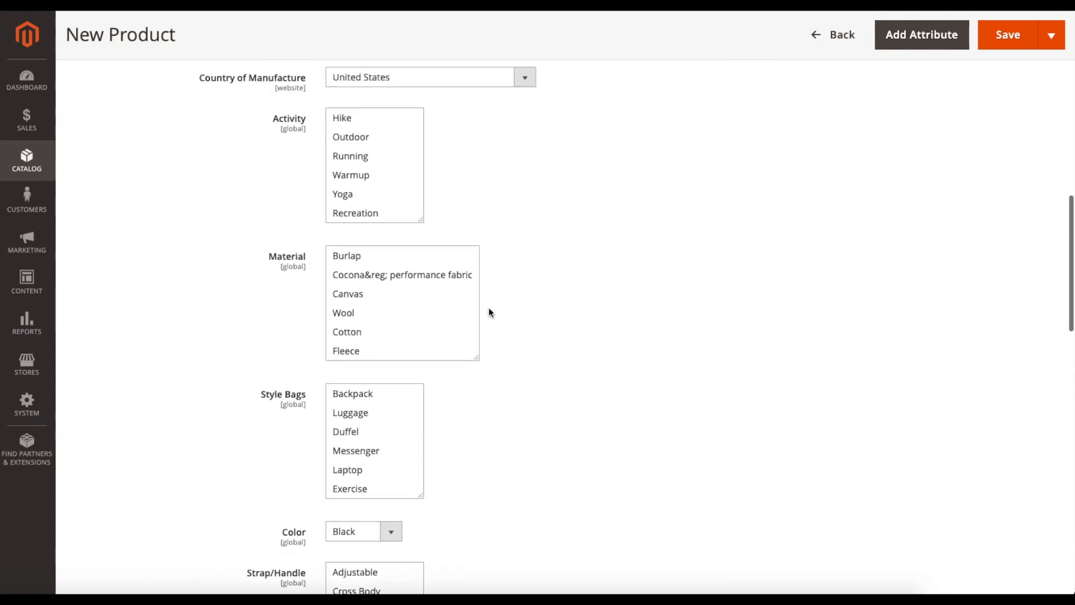
scroll(489, 312, "up", 10)
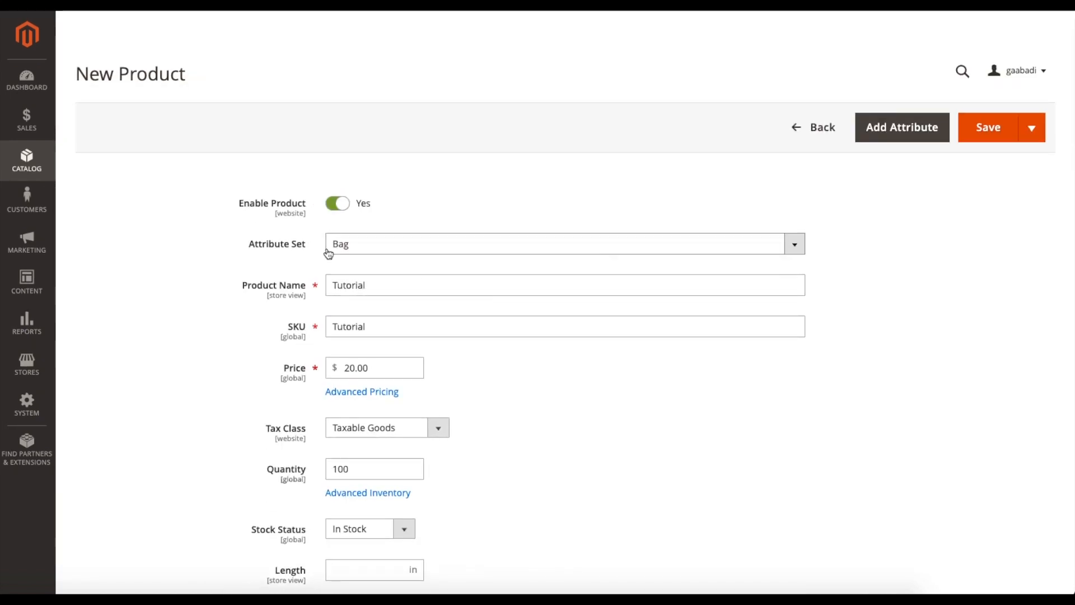
scroll(372, 257, "down", 1)
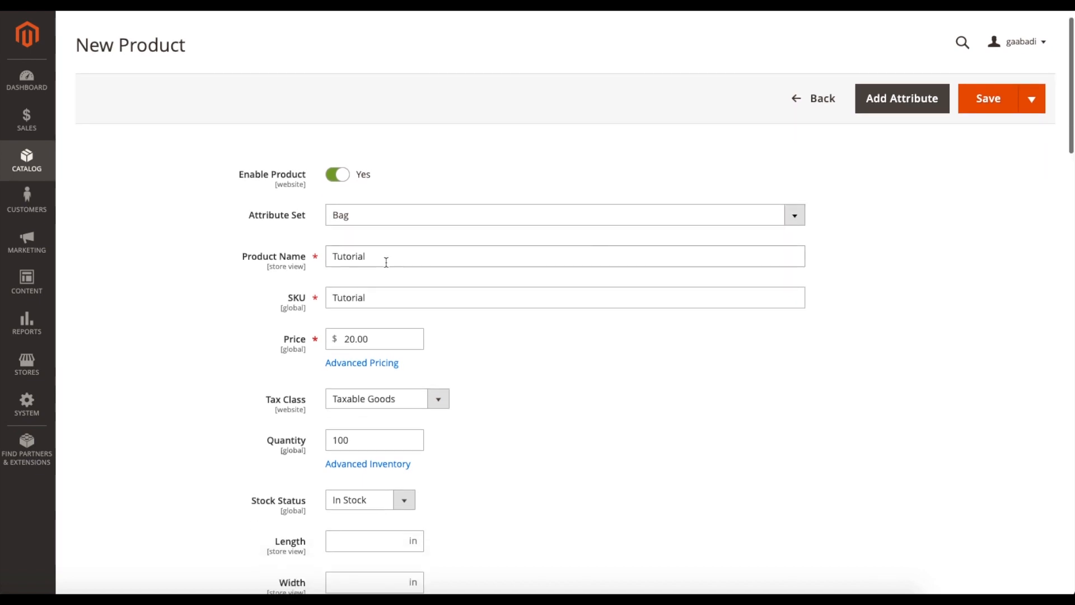
left_click(367, 225)
left_click(367, 224)
scroll(607, 419, "down", 10)
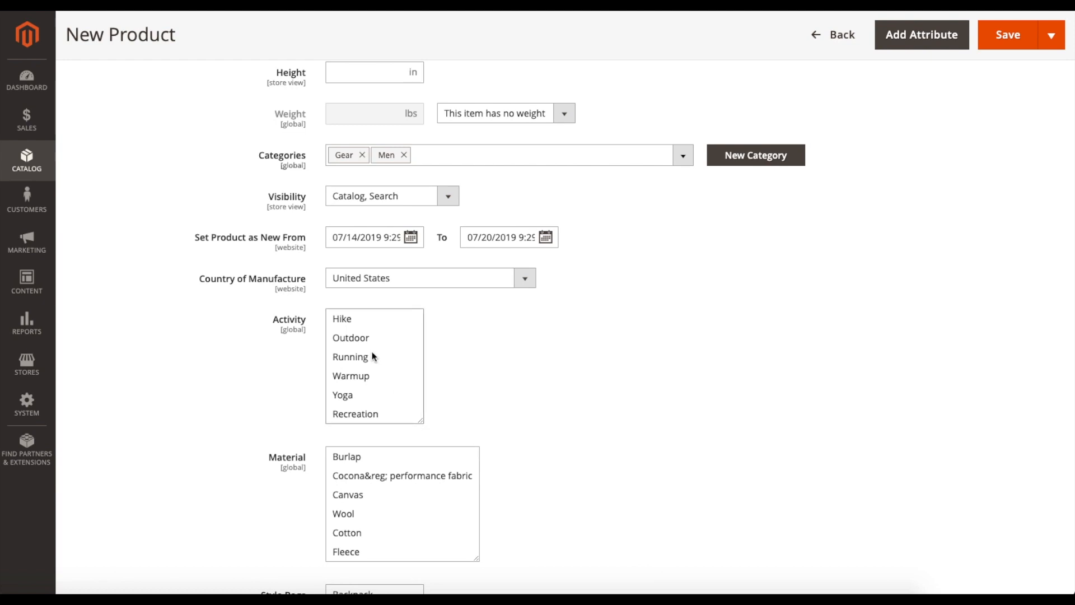
scroll(585, 431, "down", 2)
scroll(505, 415, "down", 3)
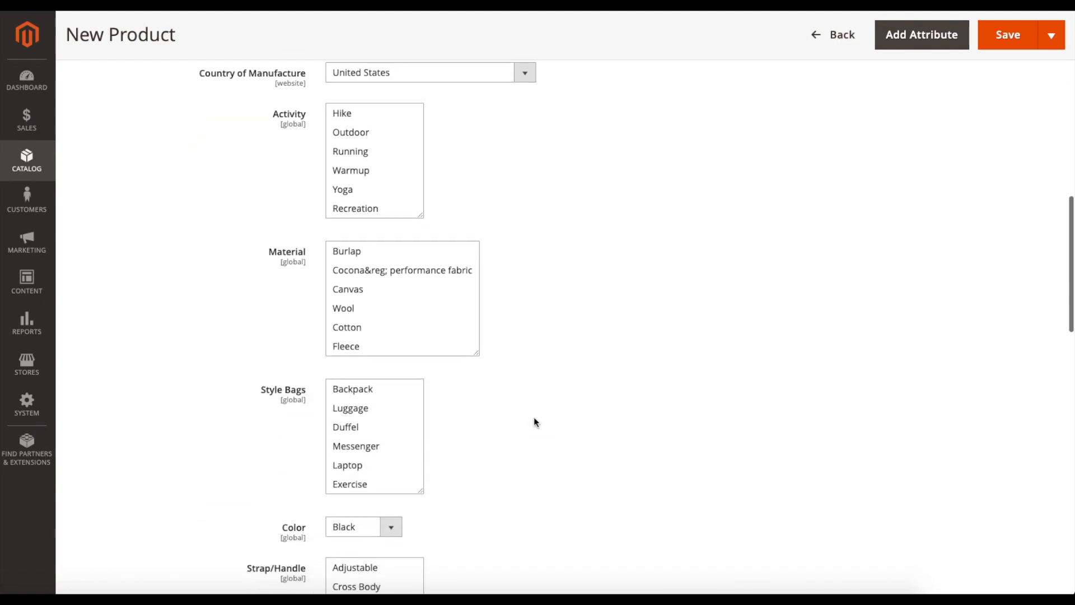
scroll(599, 391, "up", 15)
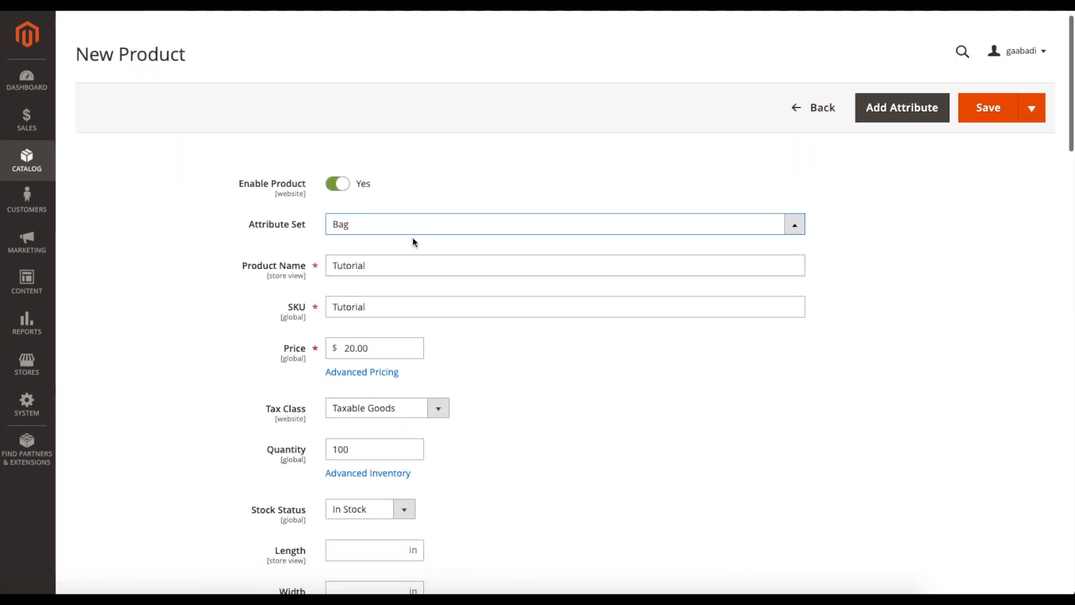
- Switch the product's attribute set to Bottom and review the attribute fields it offers
left_click(392, 225)
left_click(361, 310)
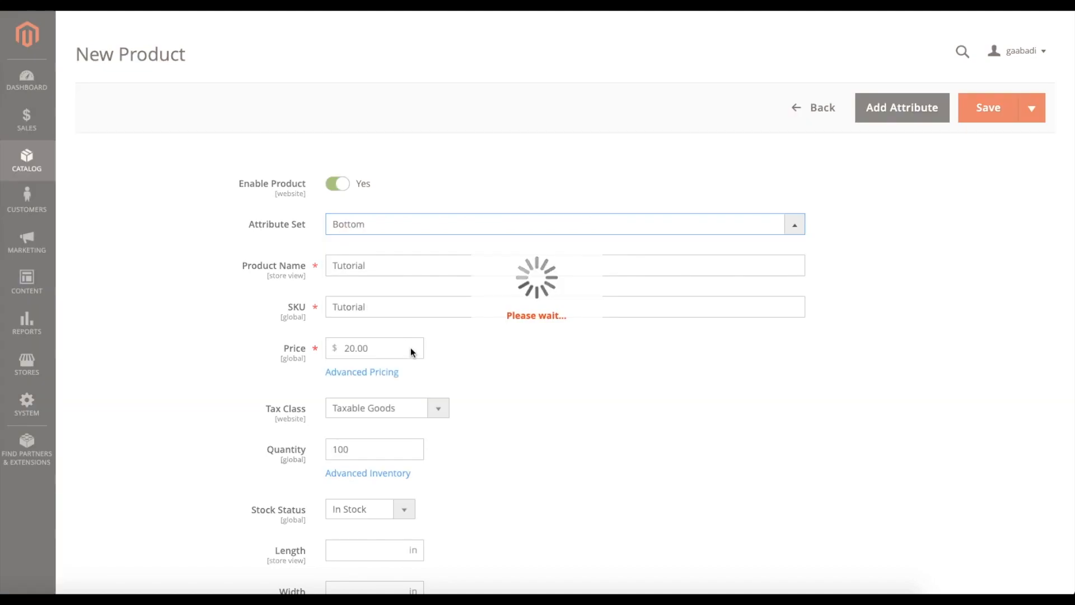
scroll(528, 407, "down", 6)
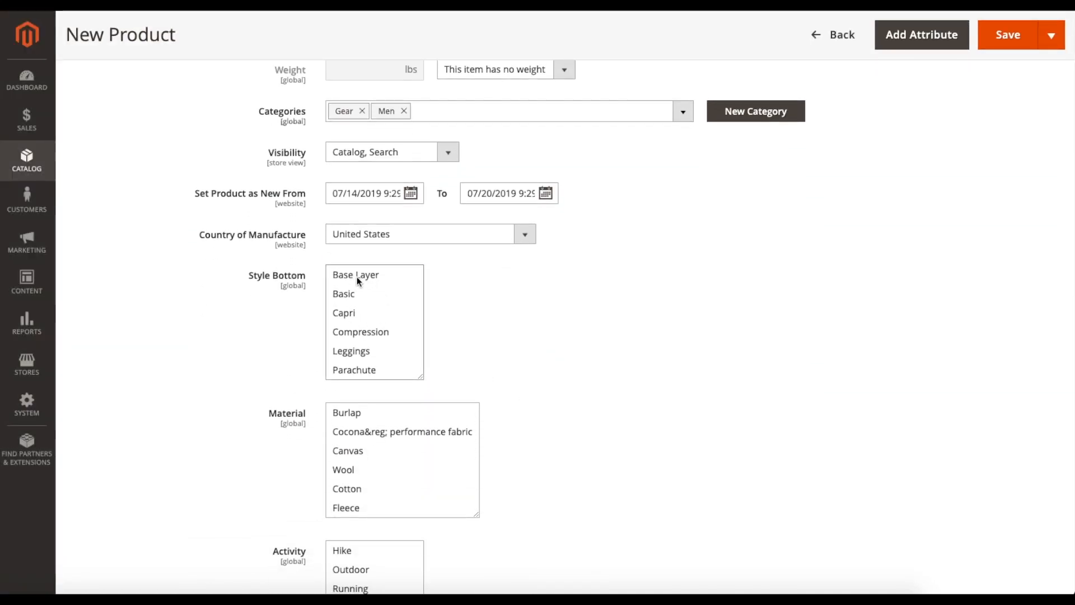
scroll(583, 340, "down", 2)
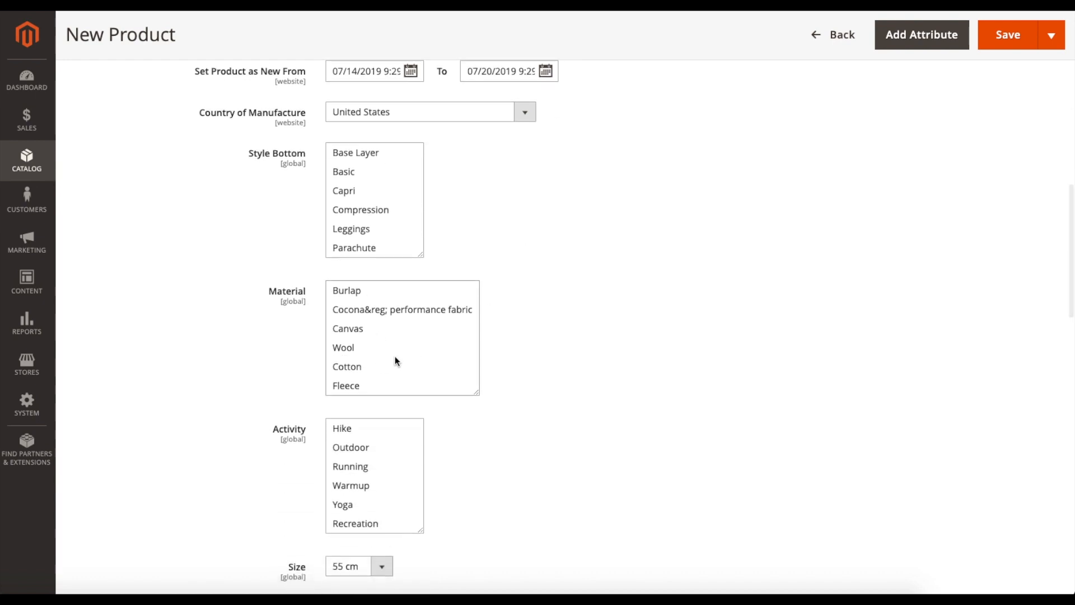
scroll(379, 331, "down", 2)
scroll(379, 330, "up", 2)
scroll(502, 321, "down", 3)
scroll(502, 321, "up", 1)
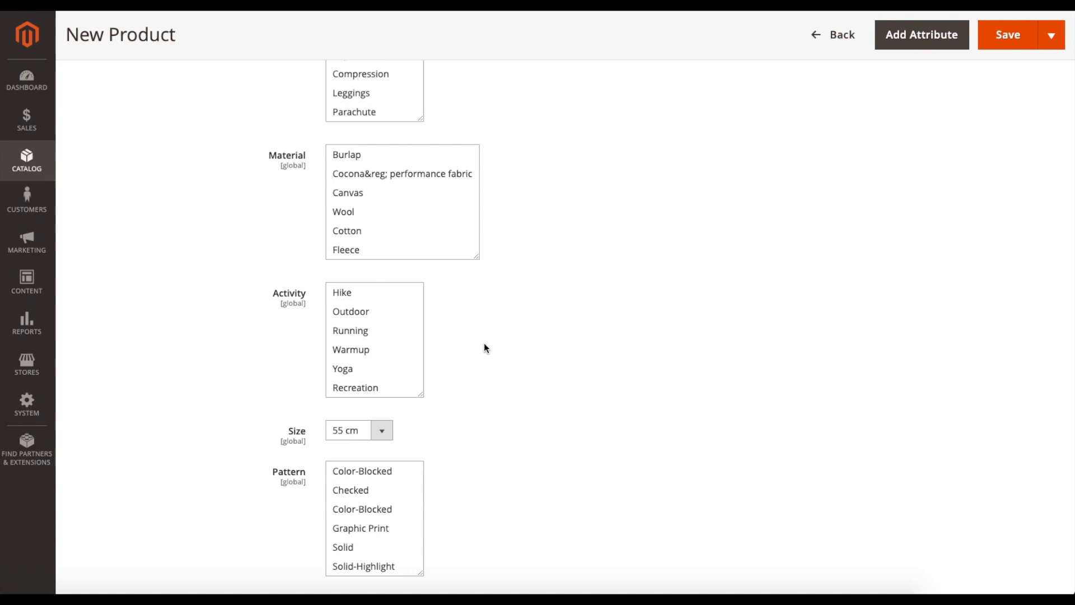
scroll(483, 344, "down", 3)
scroll(499, 365, "down", 4)
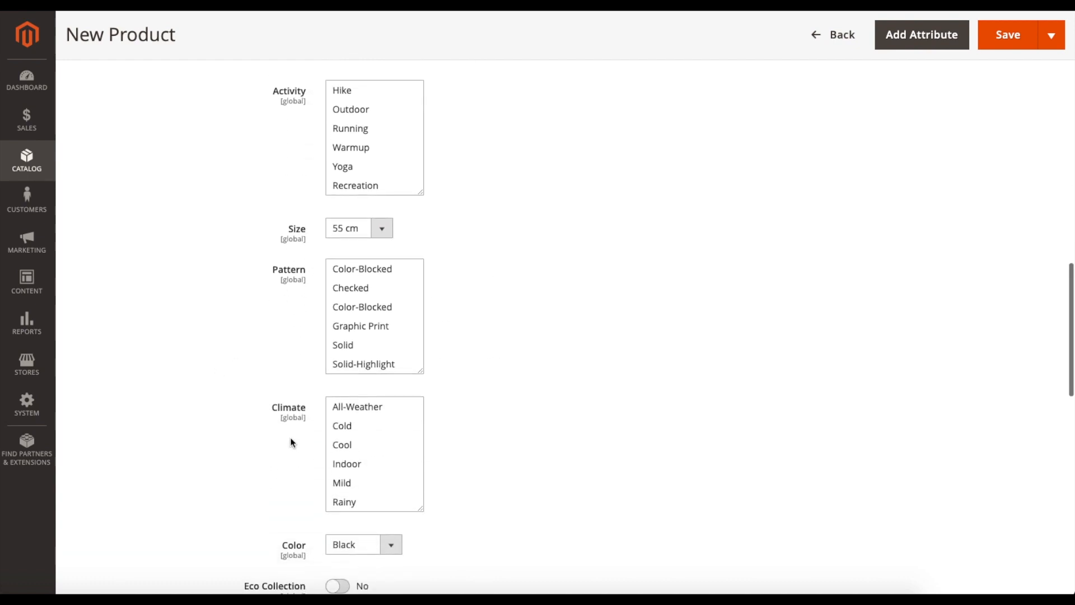
scroll(576, 426, "up", 20)
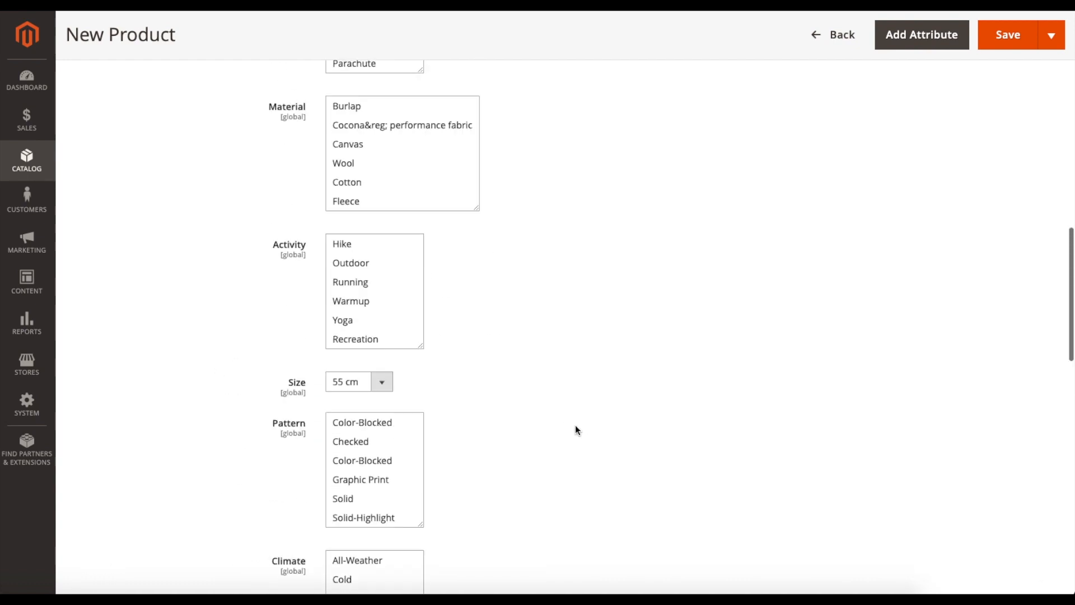
- Set the attribute set back to Bag and select Hike as the product's activity
left_click(384, 247)
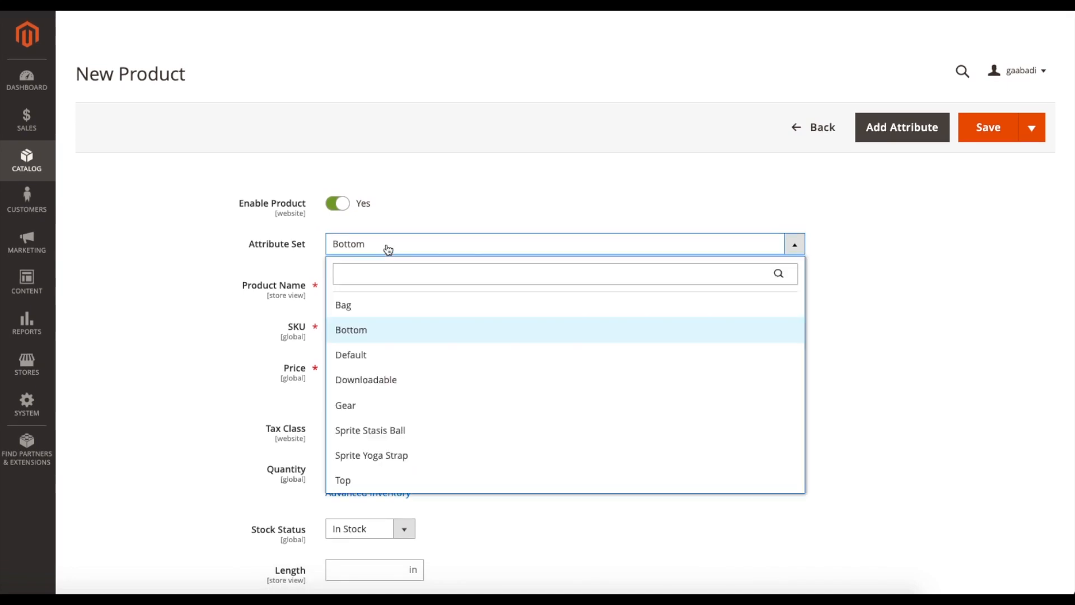
left_click(347, 306)
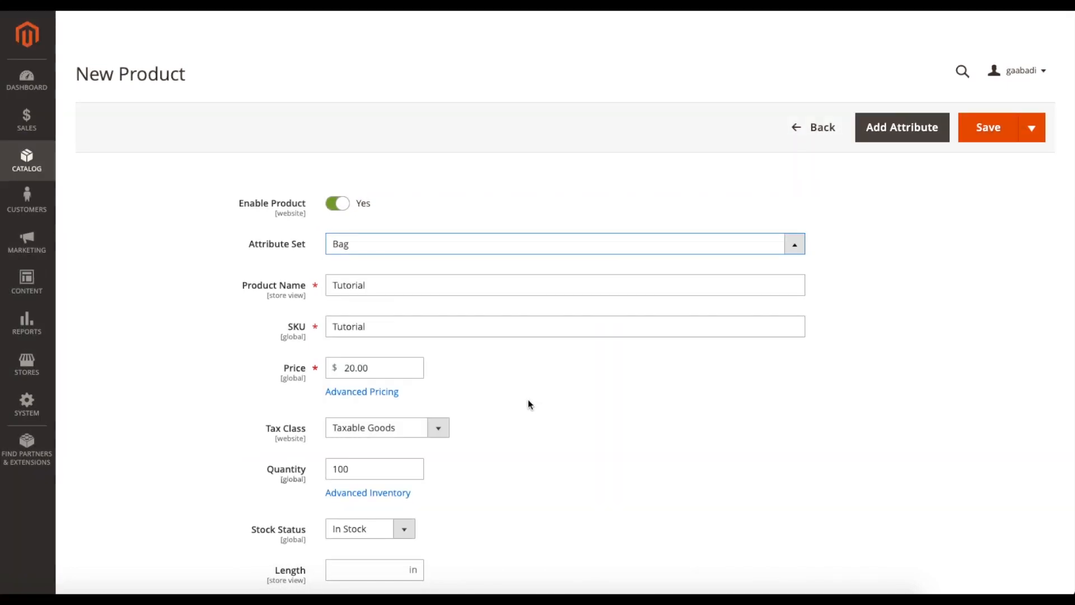
scroll(509, 392, "down", 10)
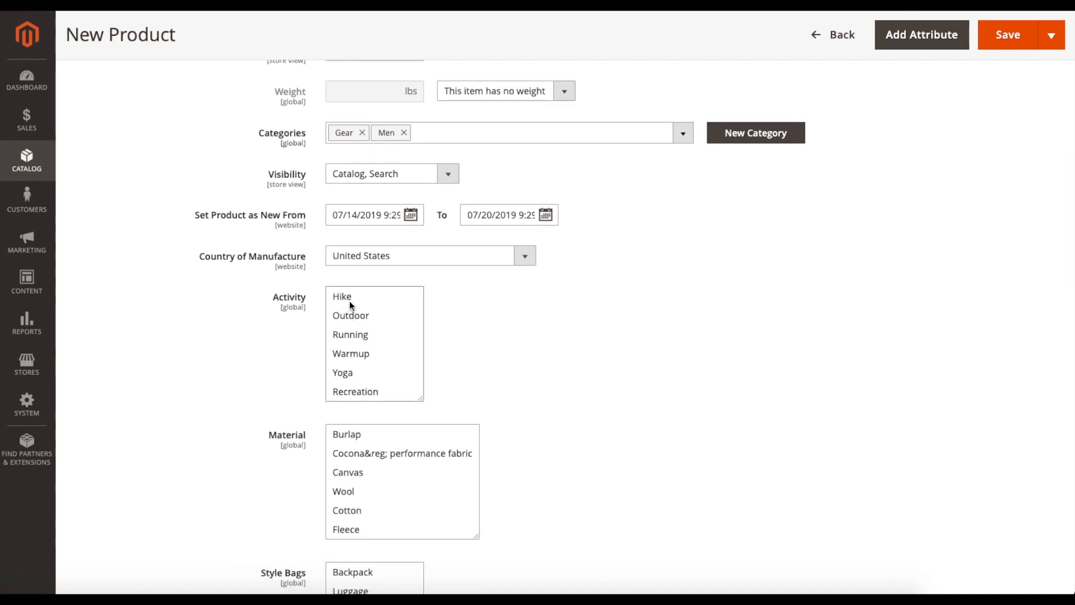
left_click(348, 299)
- Select Wool as the product's material
scroll(567, 345, "down", 2)
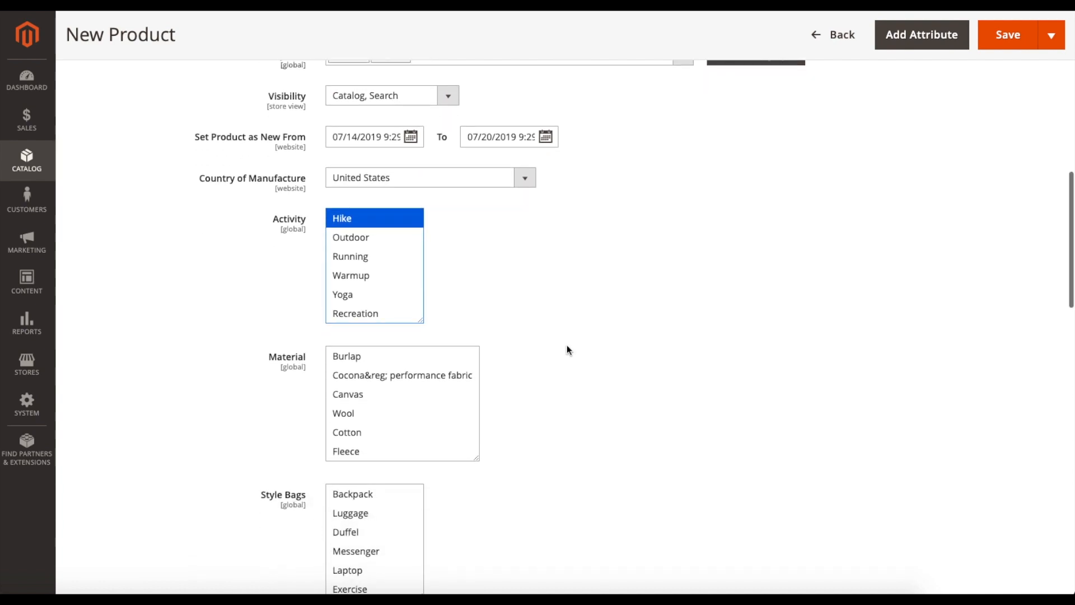
scroll(567, 346, "down", 1)
scroll(372, 386, "down", 1)
left_click(364, 364)
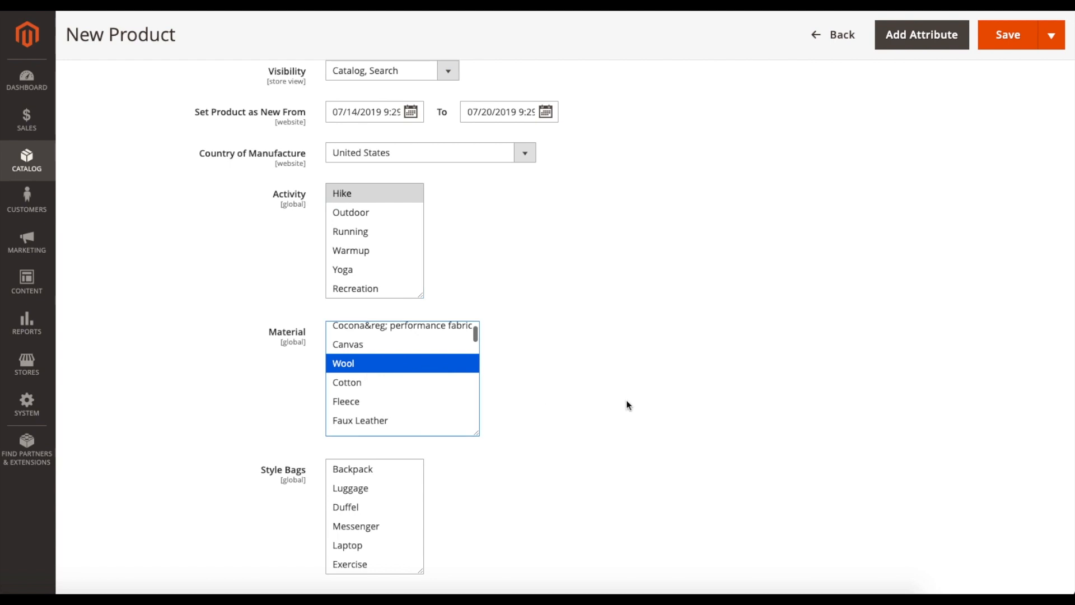
- Select Duffel as the product's bag style
scroll(627, 404, "down", 3)
left_click(393, 368)
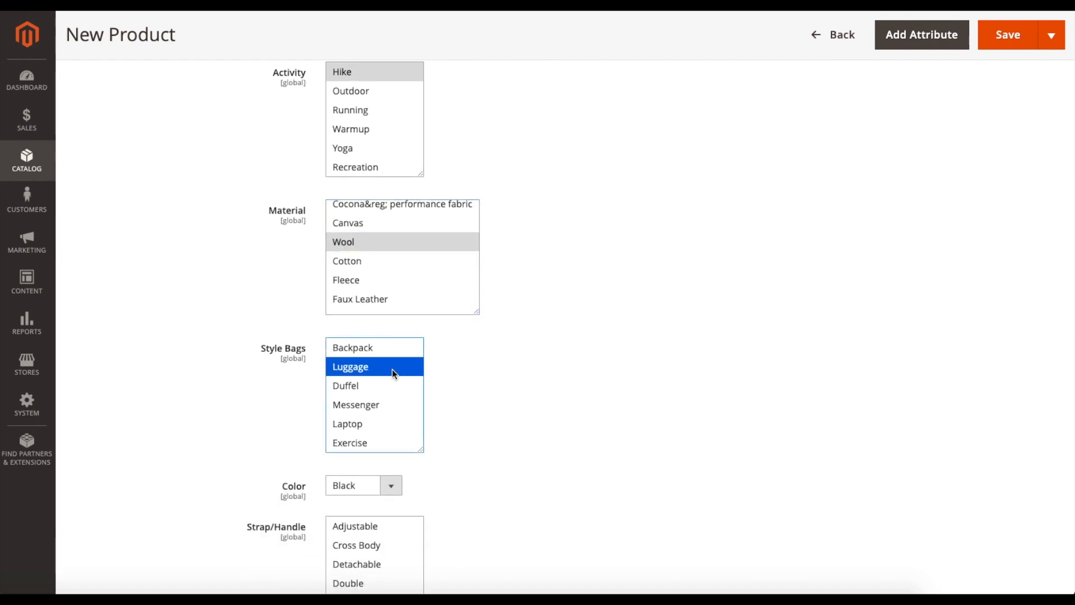
left_click(359, 384)
- Select Padded as the strap/handle type and Hydration Pocket as the product's feature
scroll(610, 390, "down", 3)
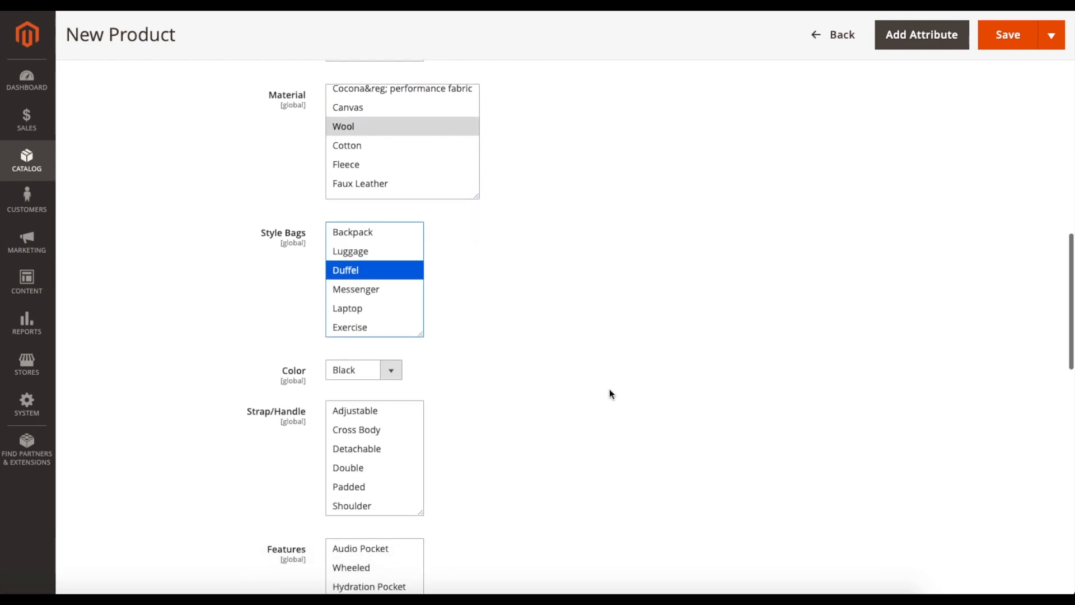
scroll(610, 393, "down", 2)
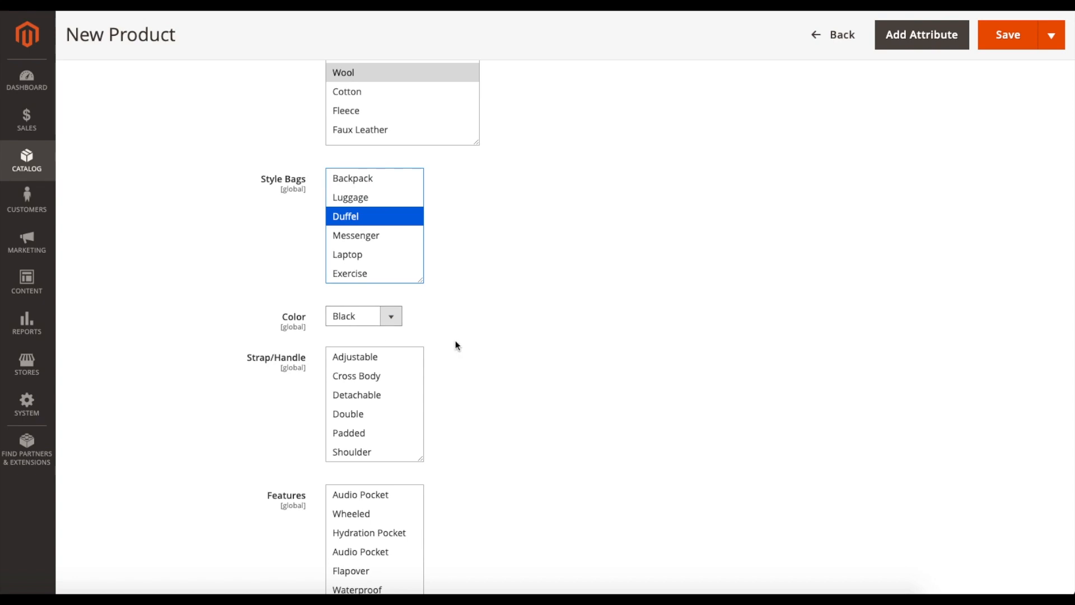
scroll(458, 339, "down", 2)
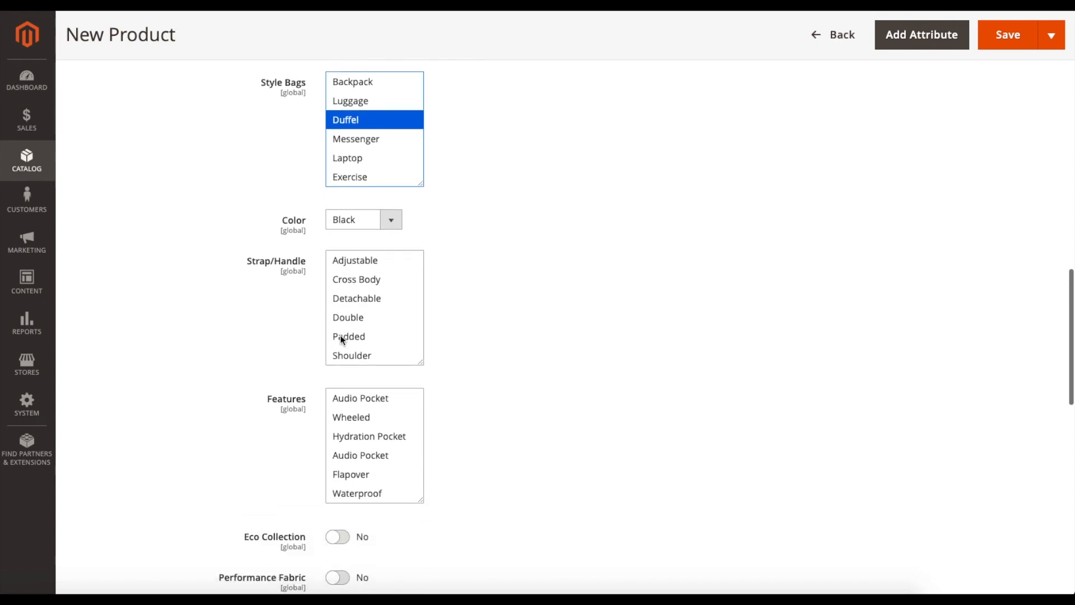
scroll(388, 328, "down", 2)
left_click(370, 301)
scroll(371, 392, "down", 1)
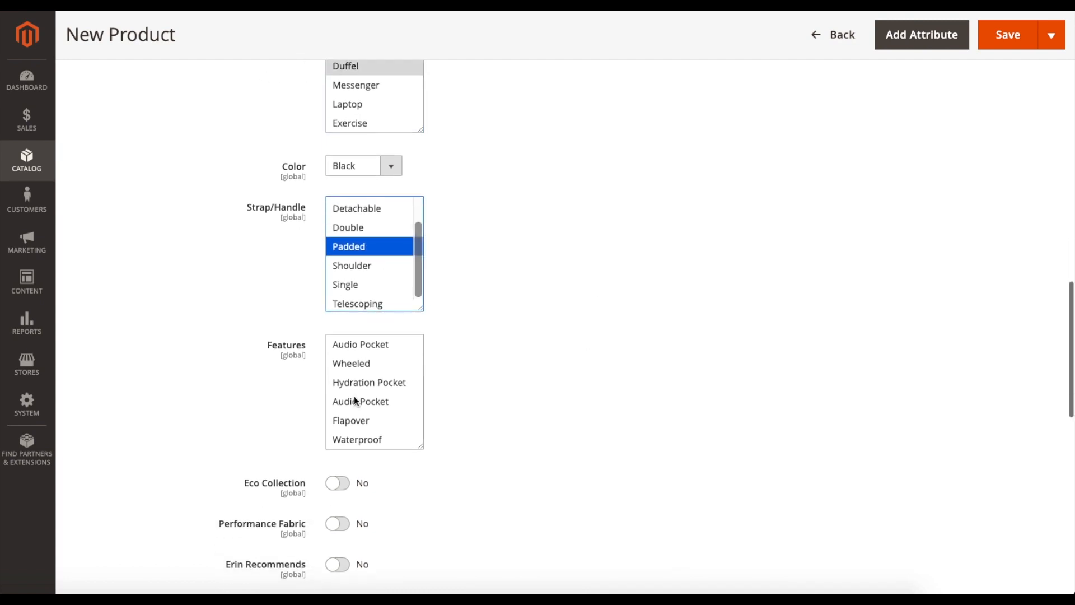
left_click(360, 386)
- Switch the product's New attribute to Yes
scroll(520, 384, "down", 2)
scroll(521, 386, "down", 2)
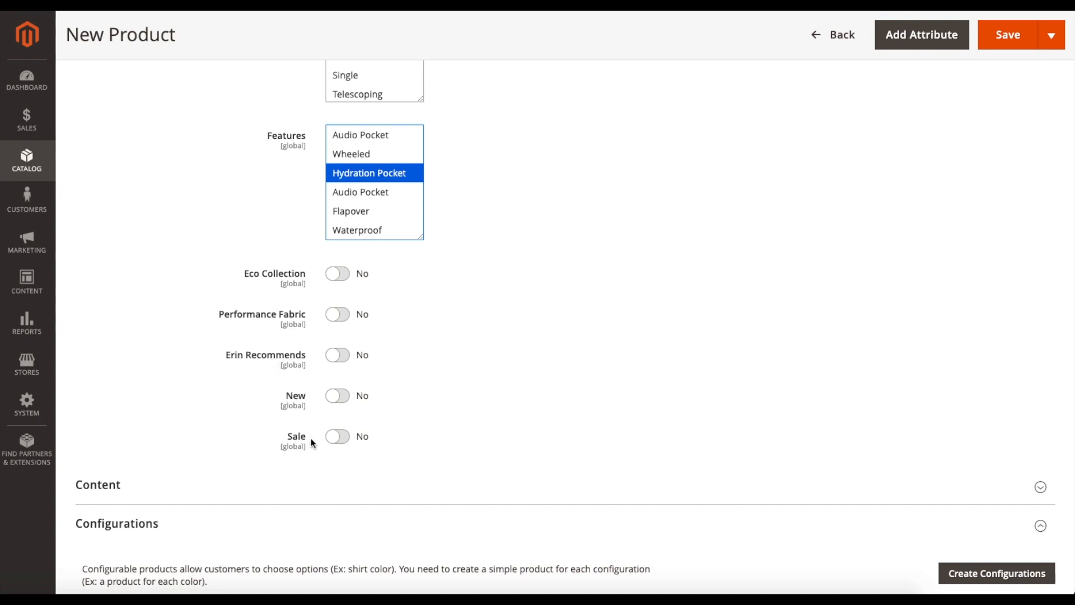
scroll(421, 415, "down", 1)
left_click(341, 370)
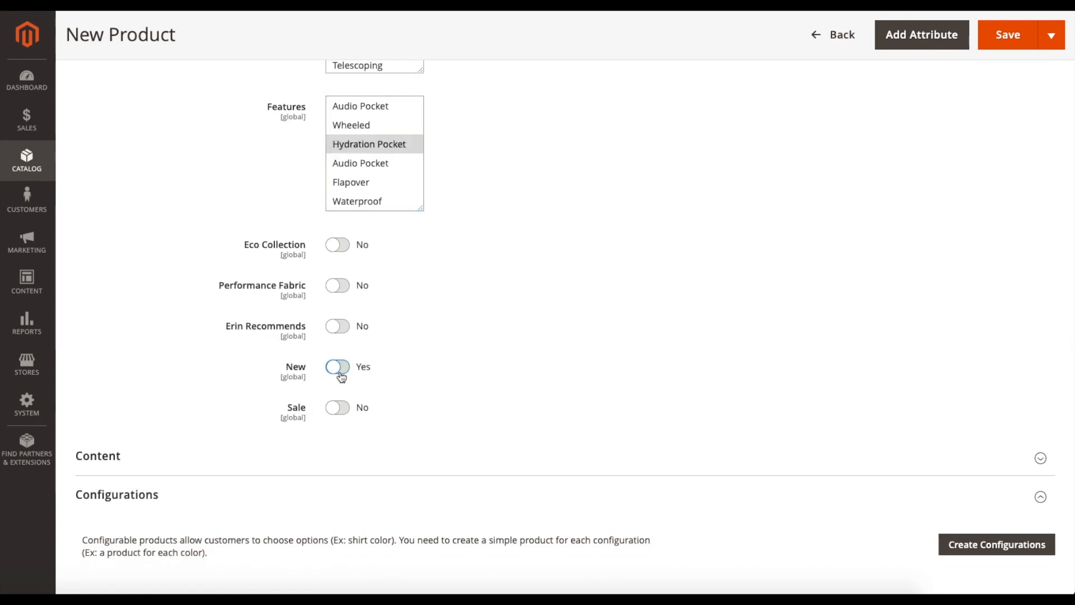
- Expand the product's Content section and review its Description and Short Description editors
scroll(487, 357, "down", 2)
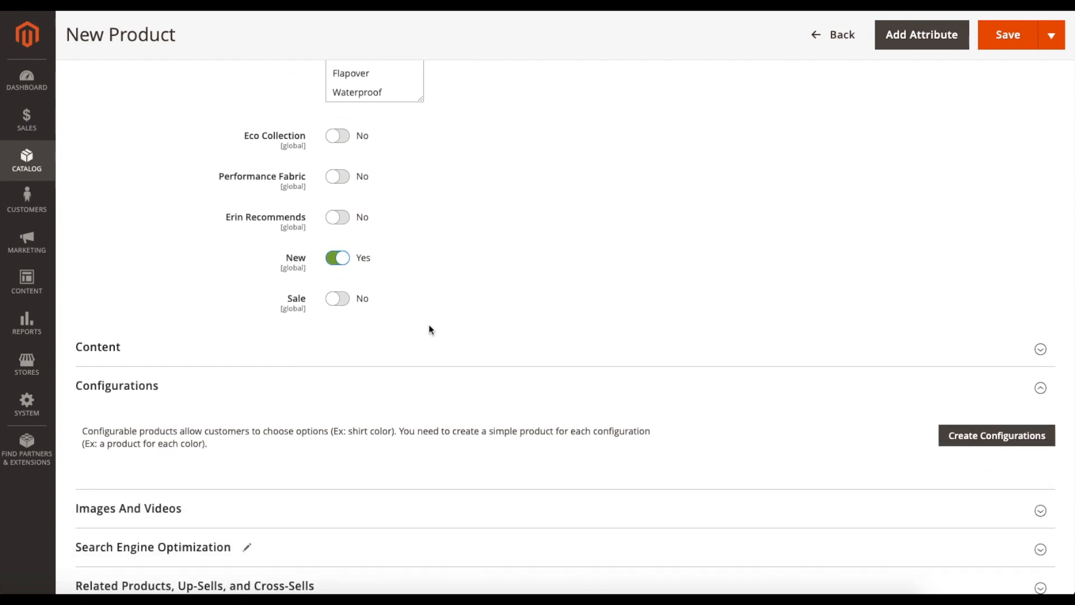
scroll(429, 329, "down", 1)
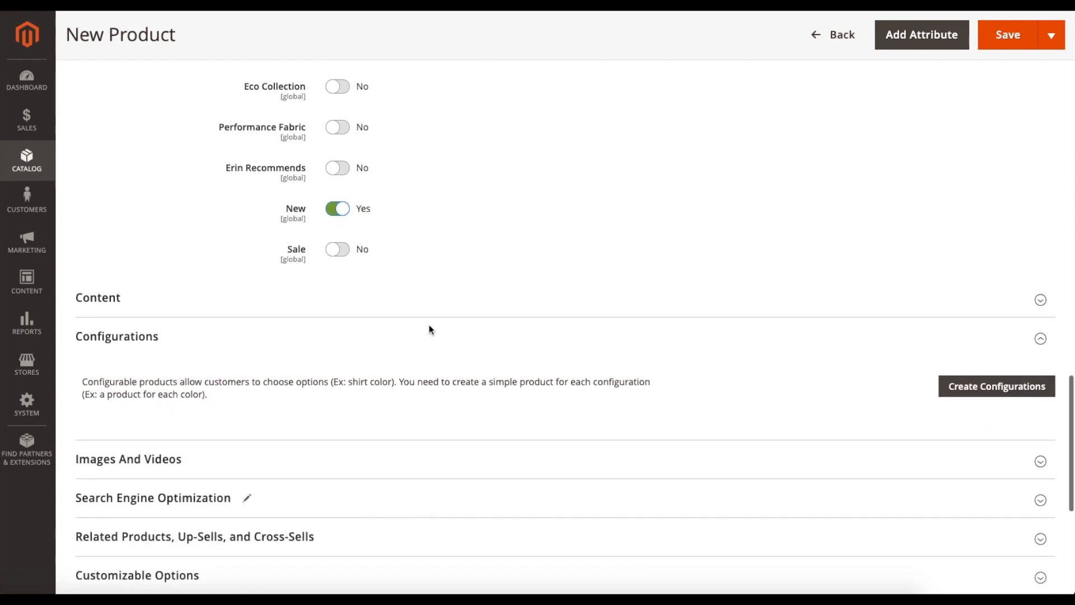
left_click(747, 309)
scroll(662, 307, "down", 5)
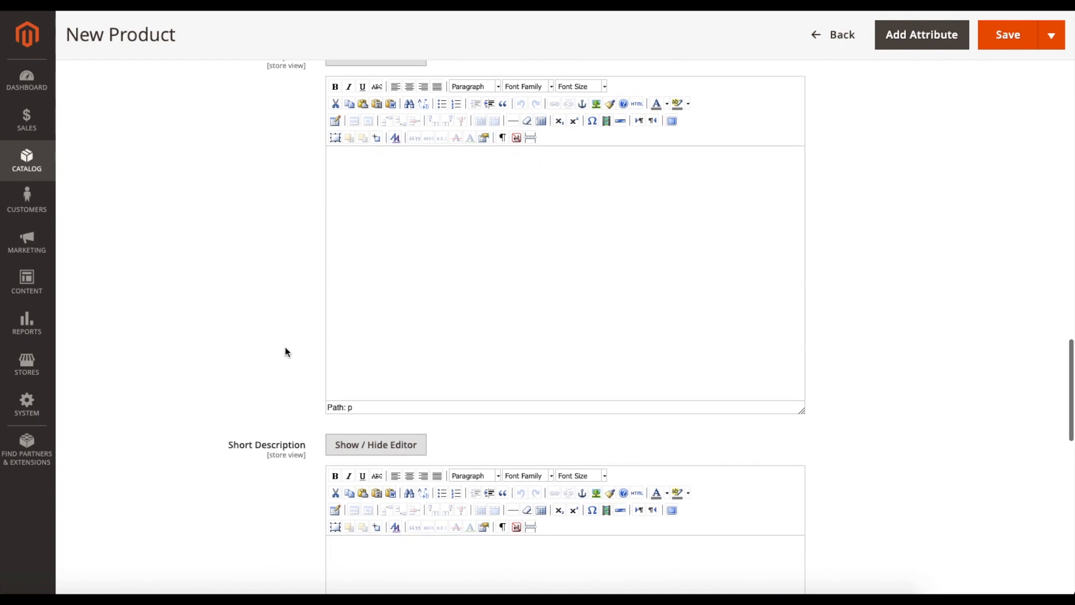
scroll(285, 351, "up", 2)
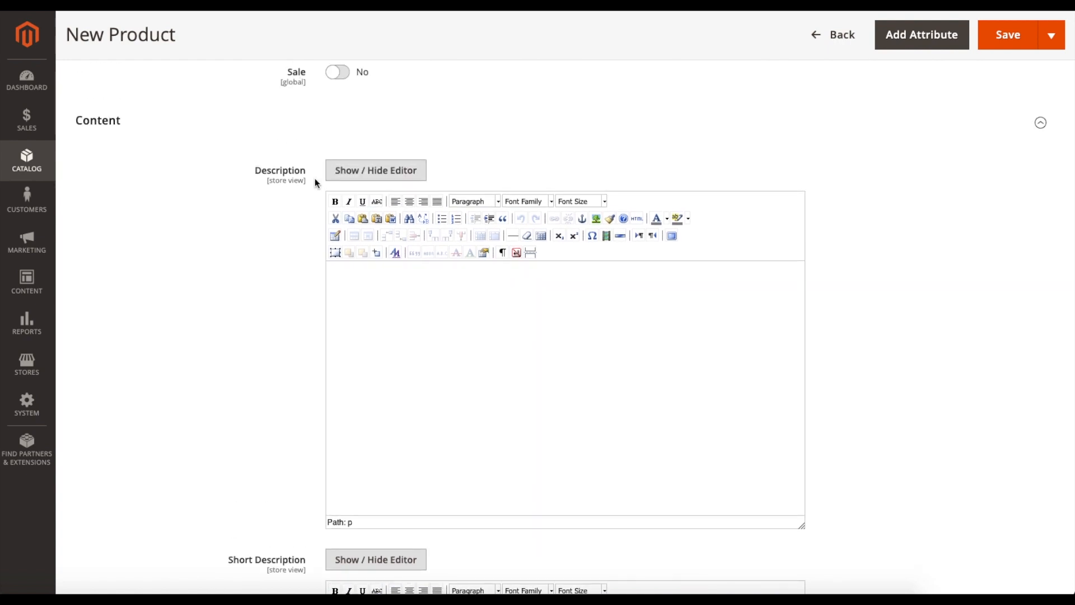
scroll(207, 287, "down", 3)
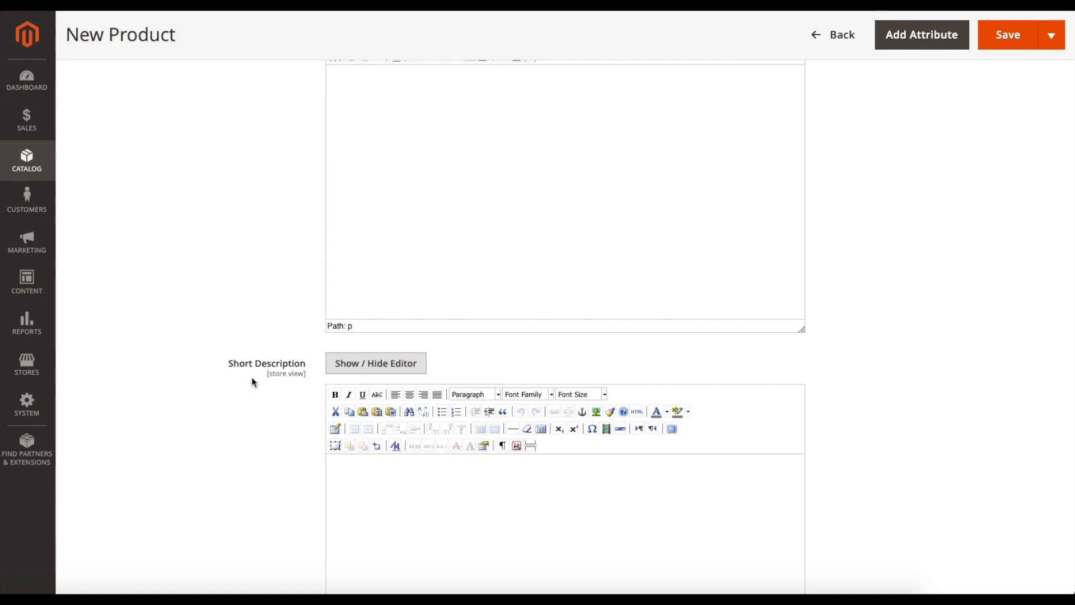
- Look over the Description and Short Description editors once more and collapse the Configurations section below them
scroll(252, 376, "up", 3)
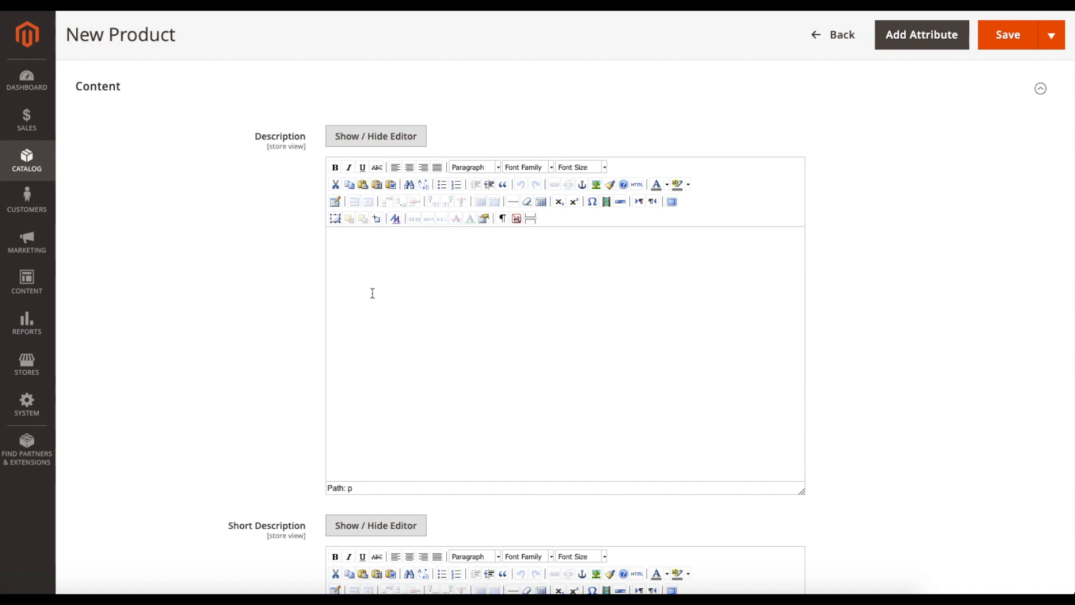
scroll(273, 301, "down", 5)
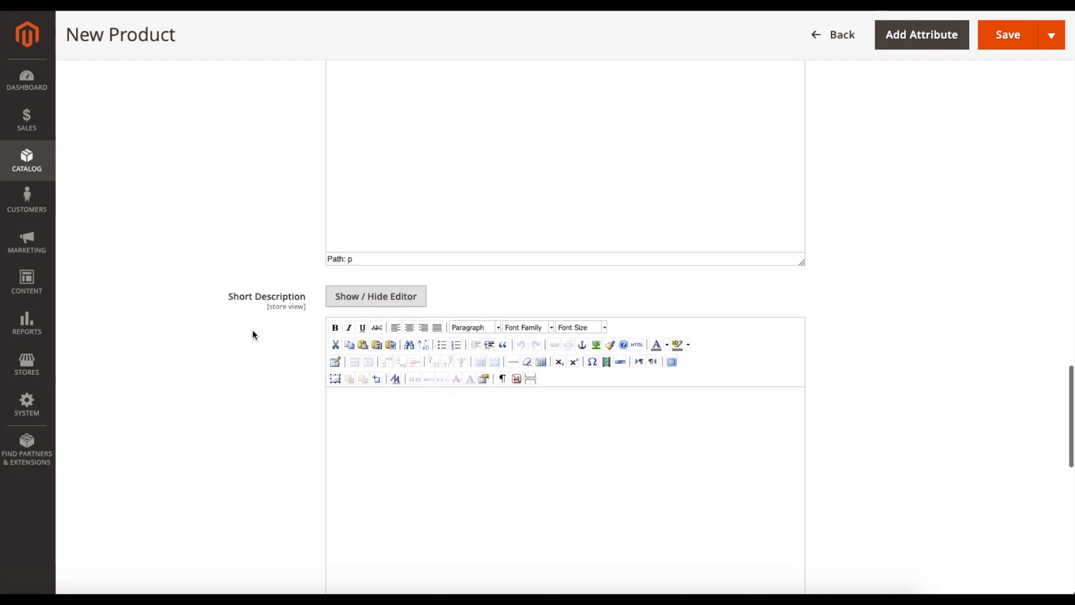
scroll(252, 335, "down", 3)
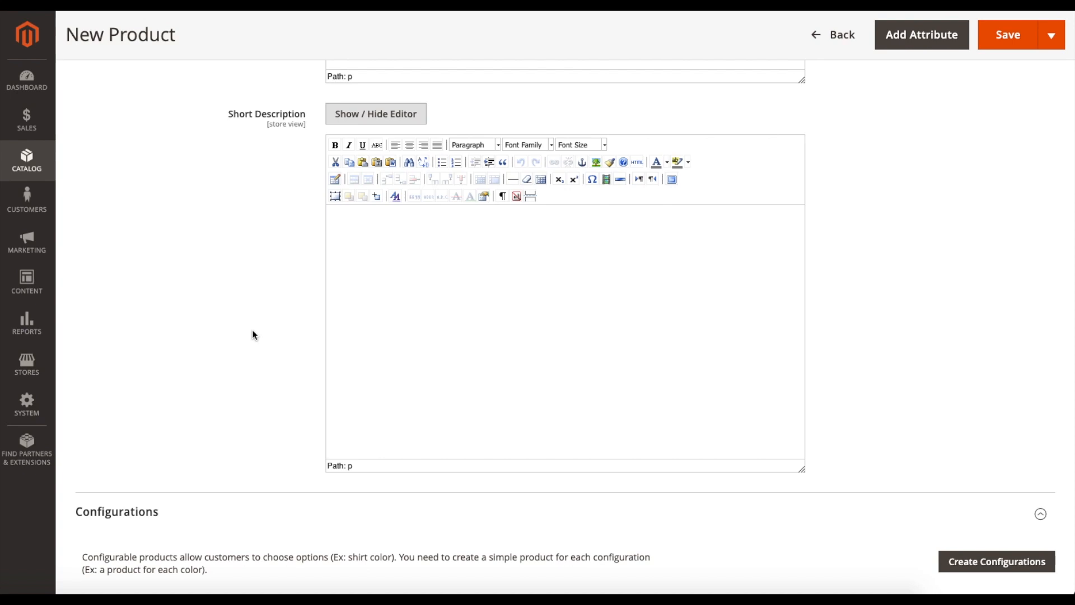
scroll(252, 335, "down", 4)
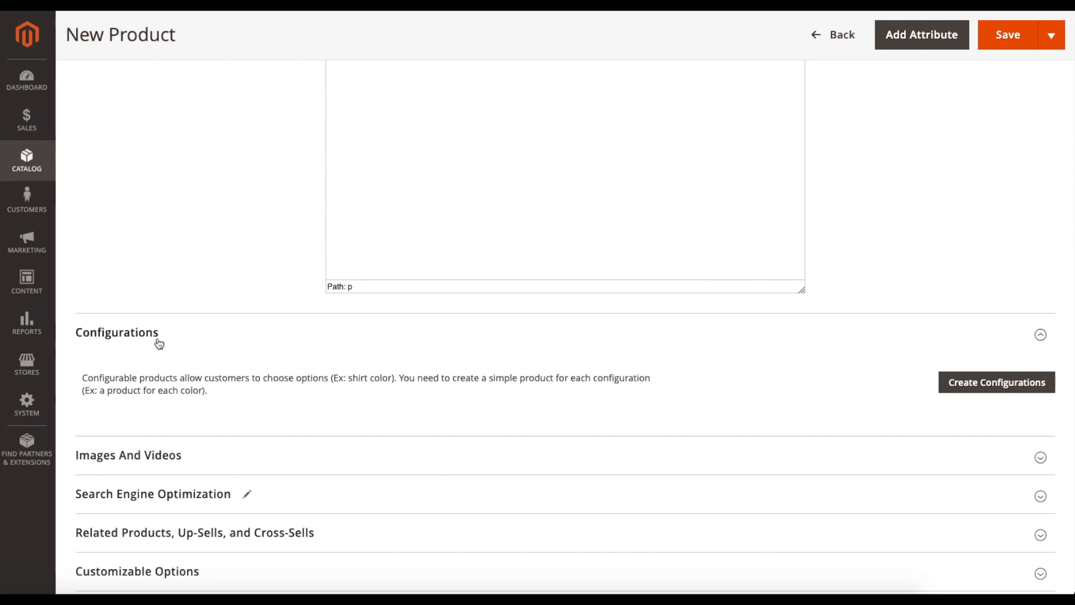
left_click(1040, 335)
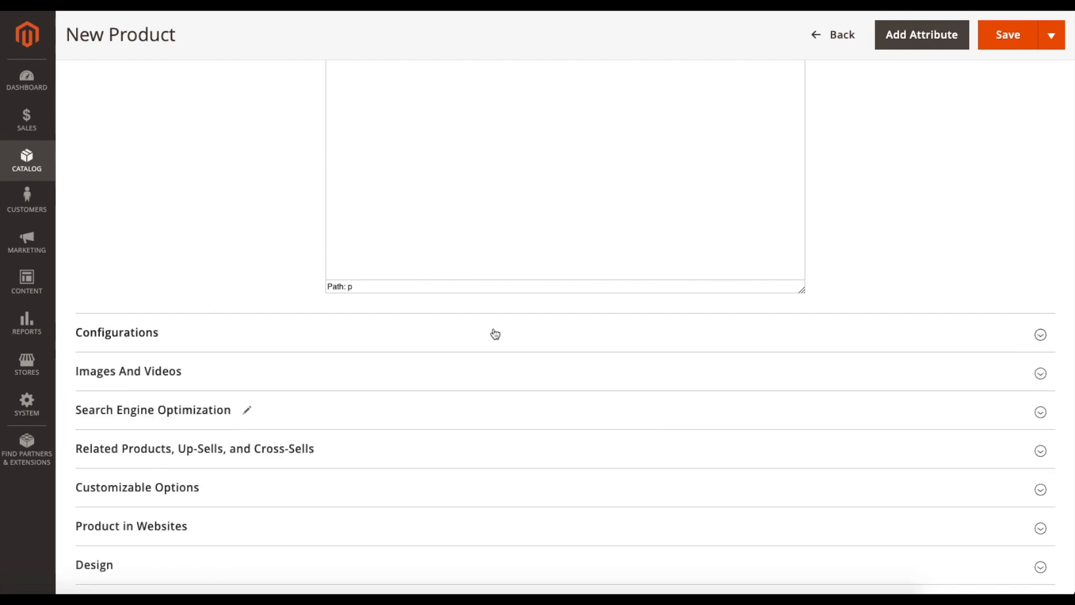
- Expand the Images And Videos section to review its image and video upload options, and collapse it again
scroll(220, 283, "down", 2)
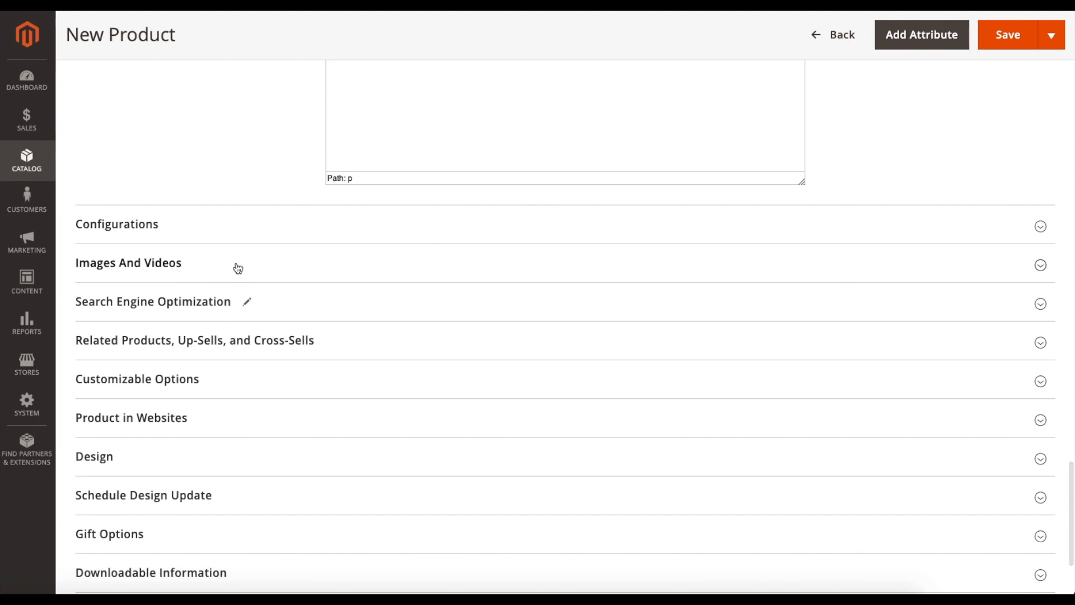
left_click(238, 268)
scroll(370, 322, "down", 1)
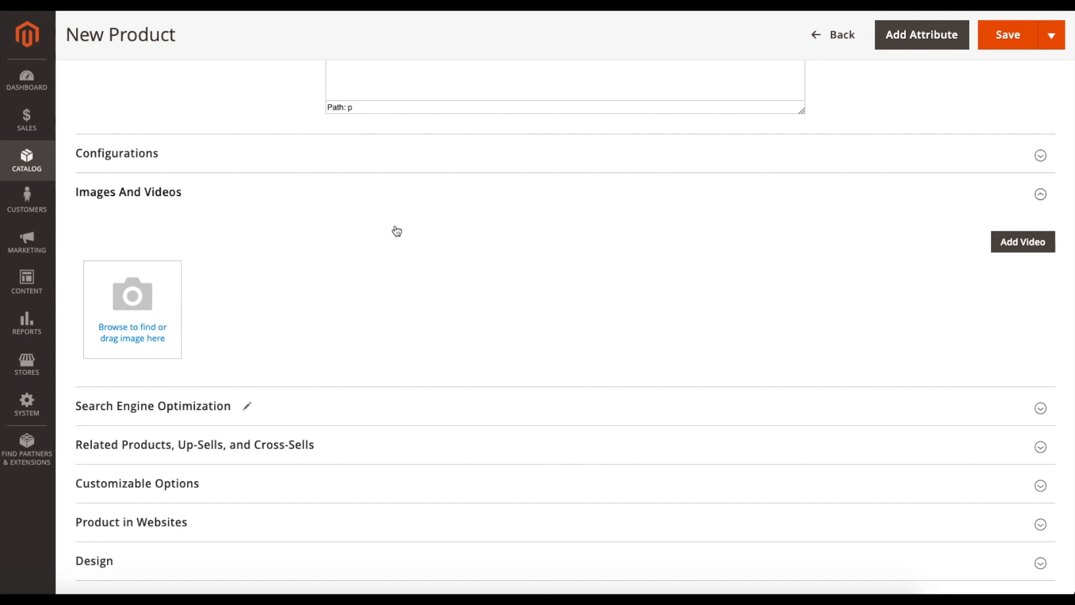
left_click(1020, 196)
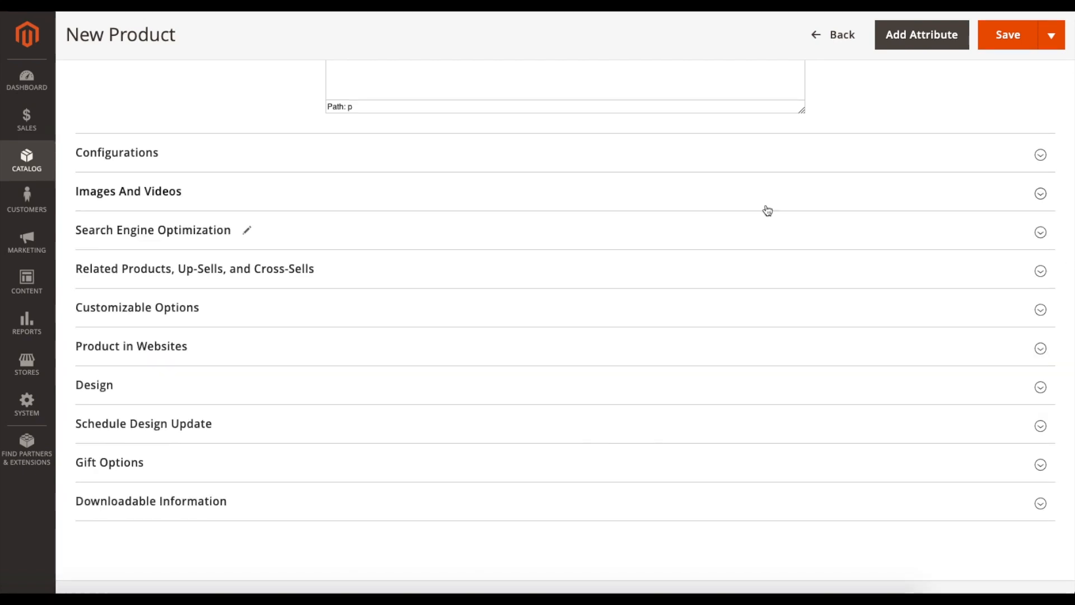
- Expand the Search Engine Optimization section and compare its prefilled fields with the product name at the start of the form
left_click(365, 230)
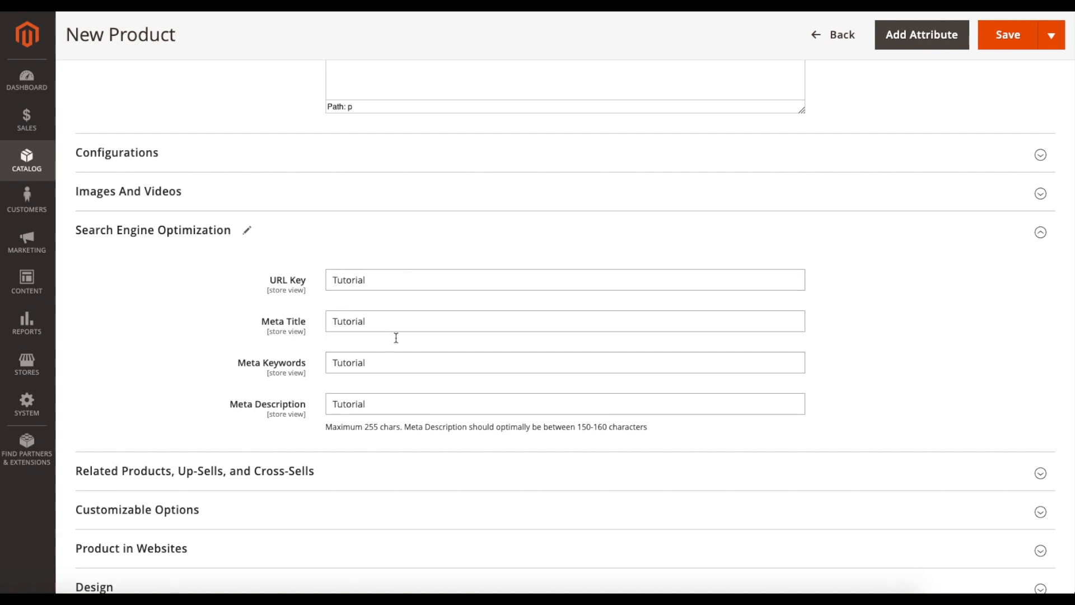
scroll(392, 340, "up", 20)
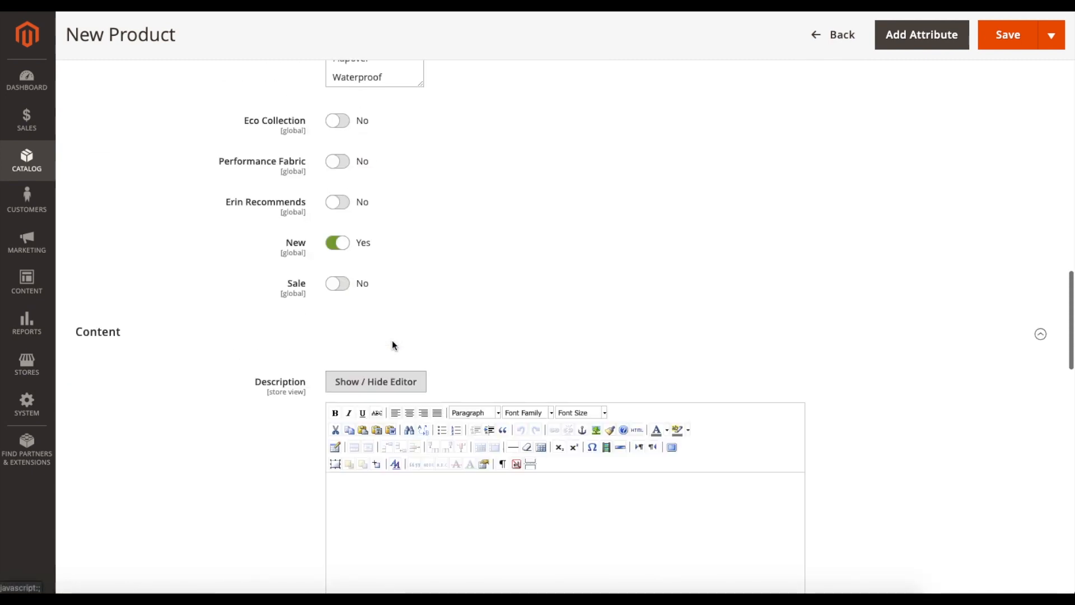
scroll(392, 340, "up", 15)
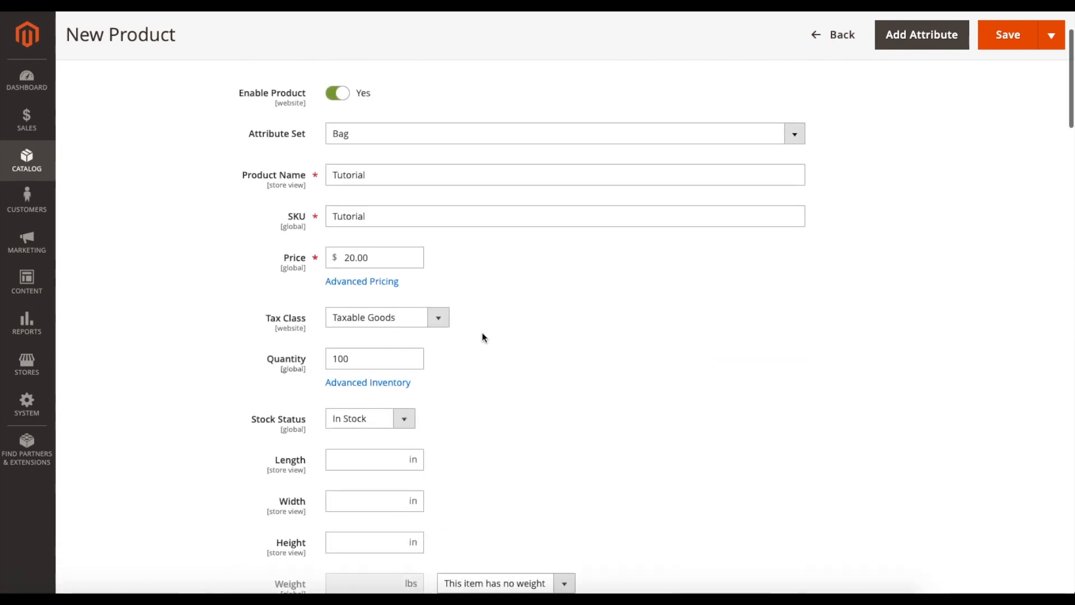
scroll(557, 364, "down", 15)
scroll(558, 363, "down", 6)
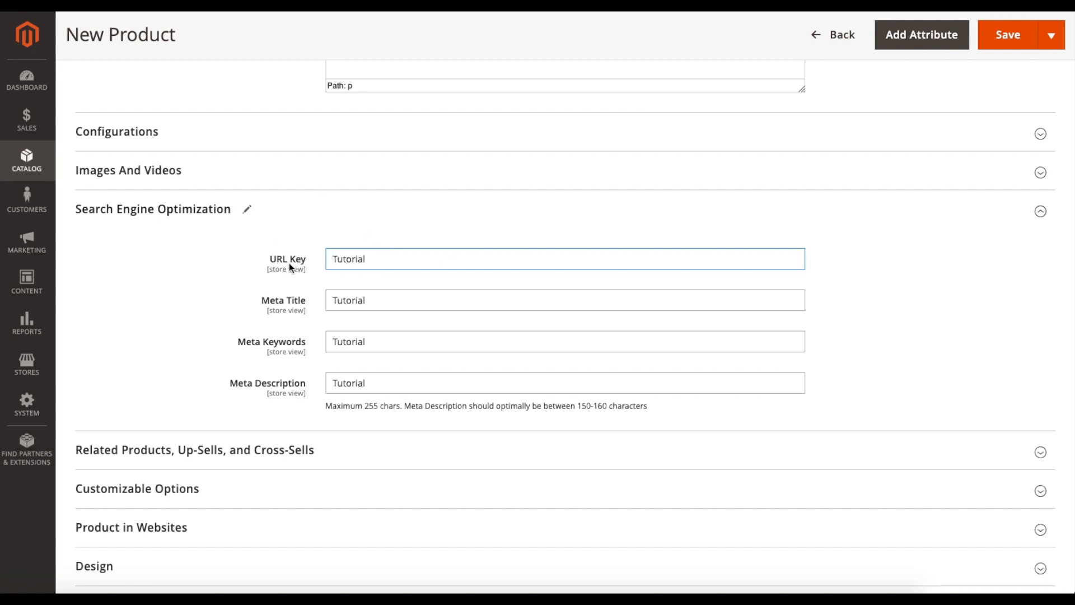
- Extend the product's meta keywords to "Tutorial, bags," and place the cursor at the end of the meta description
left_click(376, 303)
left_click(385, 348)
type(",")
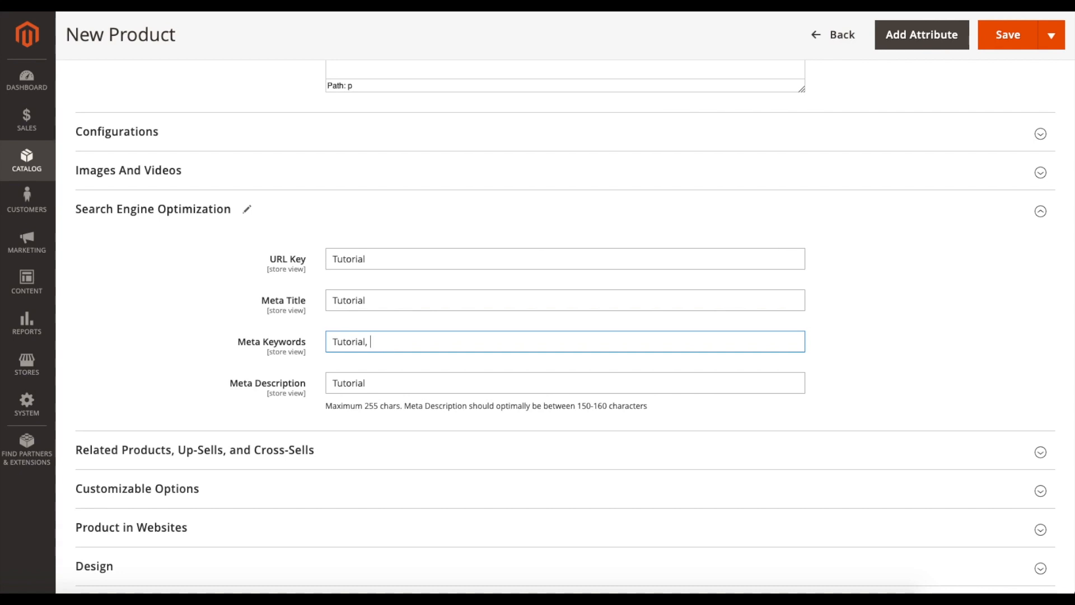
type(" bags,")
left_click_drag(381, 383, 322, 383)
left_click(382, 383)
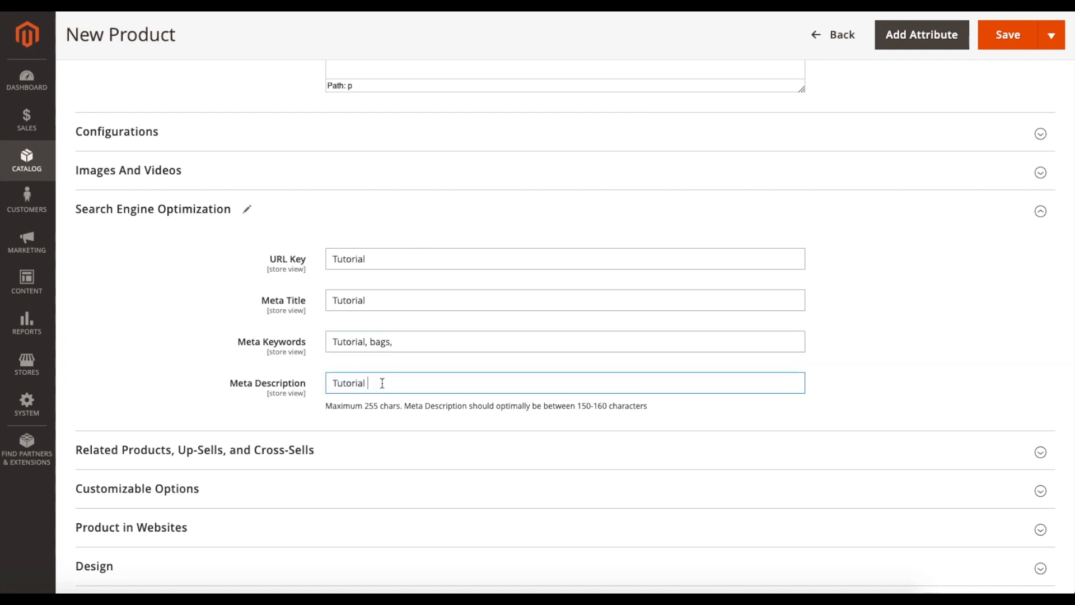
- Review the length guidance for the meta description and collapse the Search Engine Optimization section
scroll(390, 383, "down", 2)
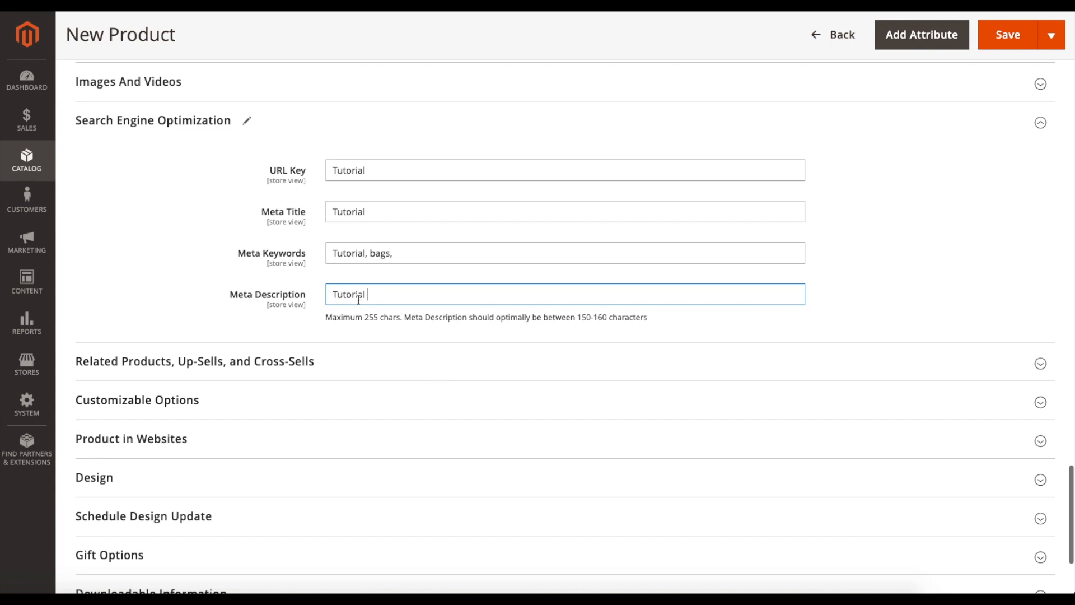
left_click_drag(404, 318, 649, 318)
left_click(672, 319)
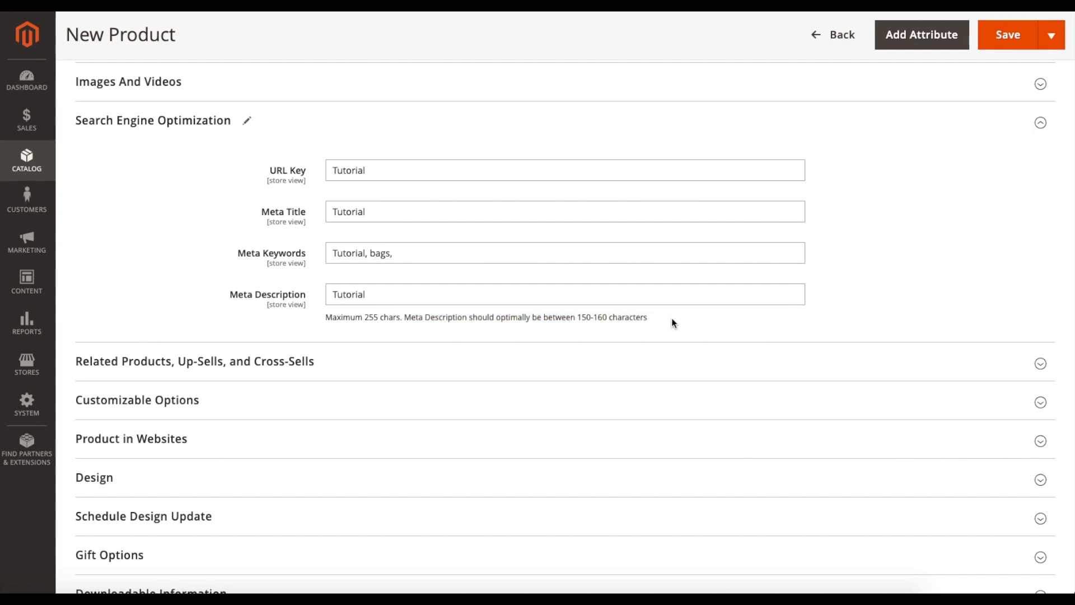
left_click(374, 118)
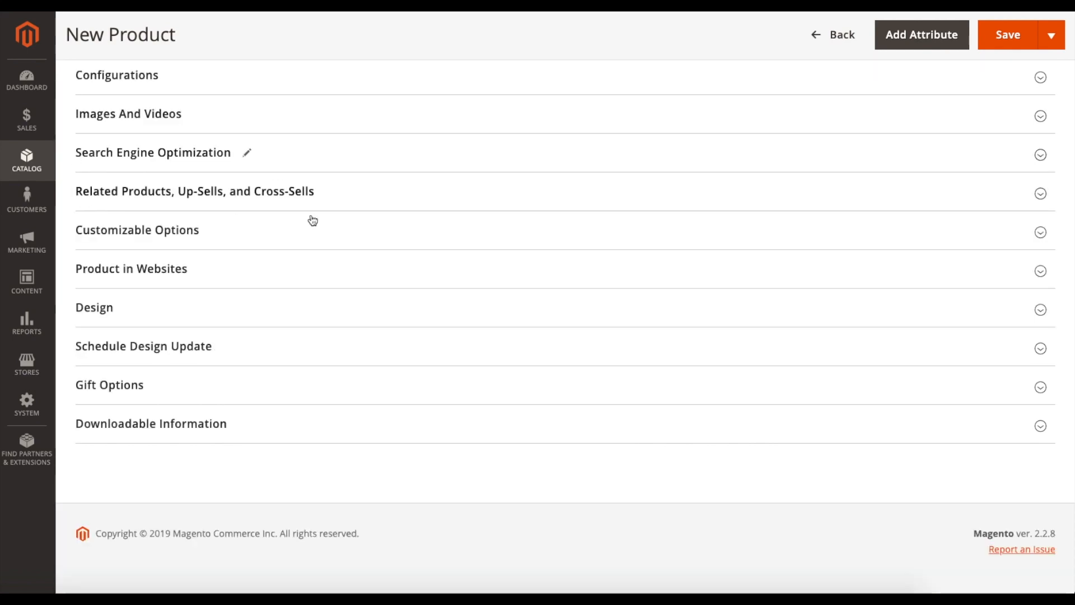
- Expand the Related Products, Up-Sells, and Cross-Sells section, read its three product link types, and collapse it
left_click(336, 200)
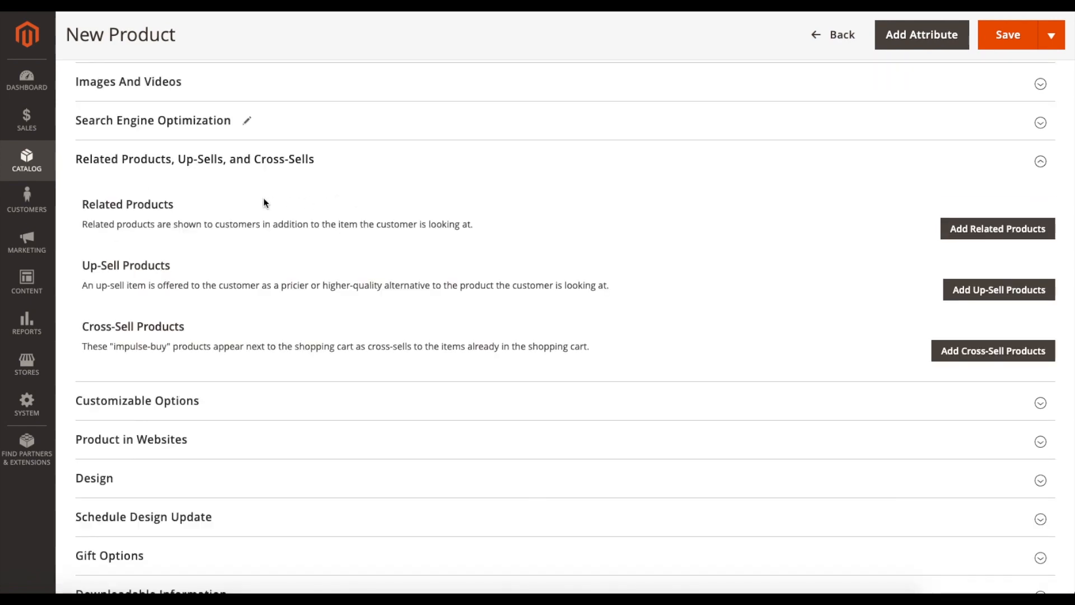
scroll(365, 269, "up", 1)
left_click_drag(83, 256, 188, 265)
left_click(186, 260)
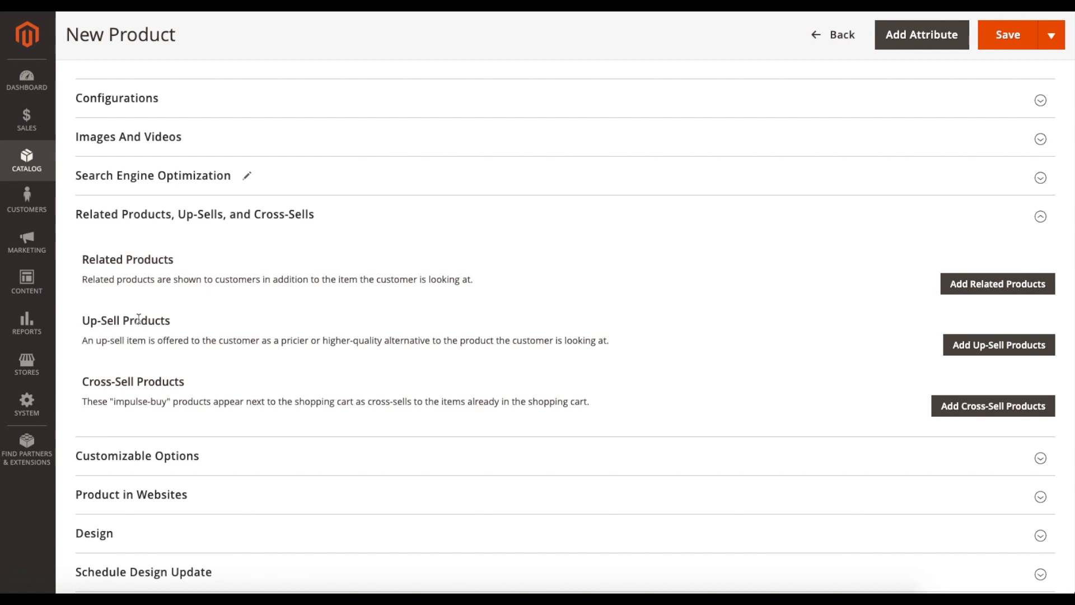
scroll(79, 350, "up", 1)
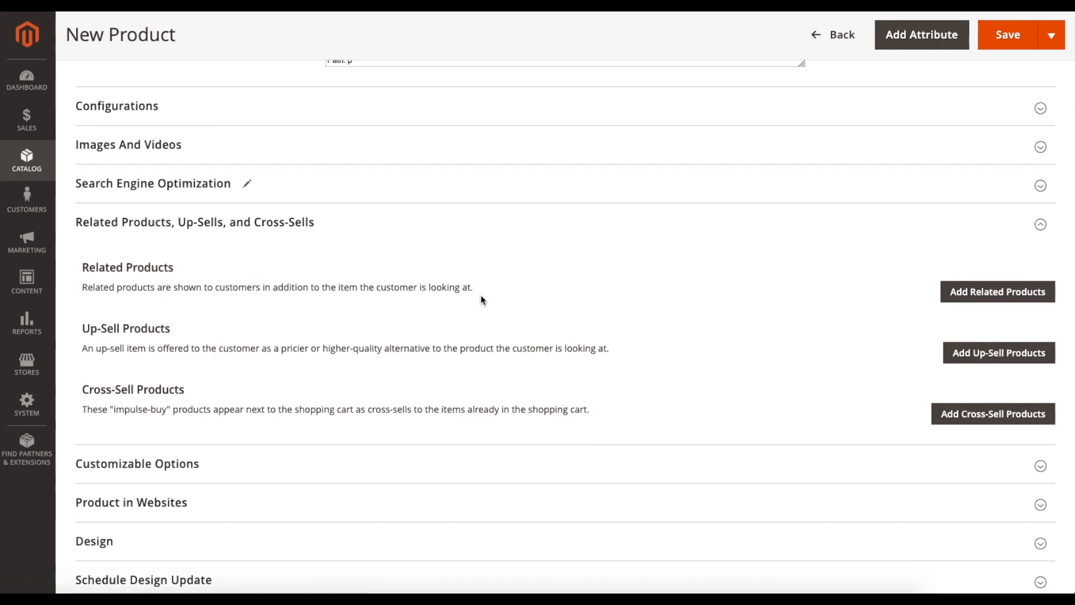
scroll(350, 233, "up", 1)
left_click(353, 242)
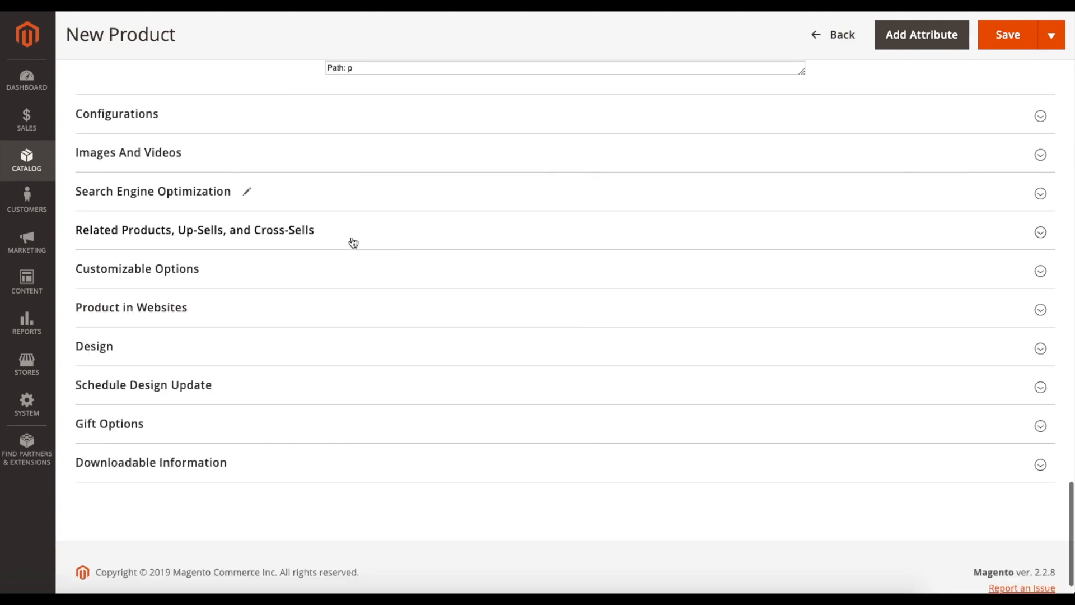
- Expand the Customizable Options section to review its option for product variations, and collapse it
scroll(154, 261, "down", 1)
scroll(149, 274, "down", 1)
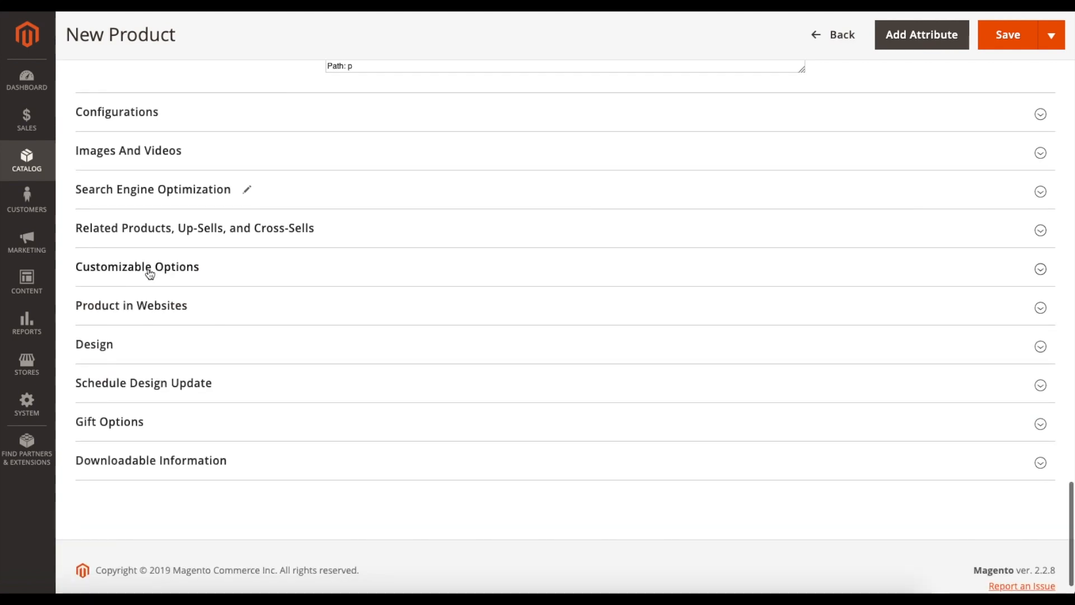
left_click(213, 274)
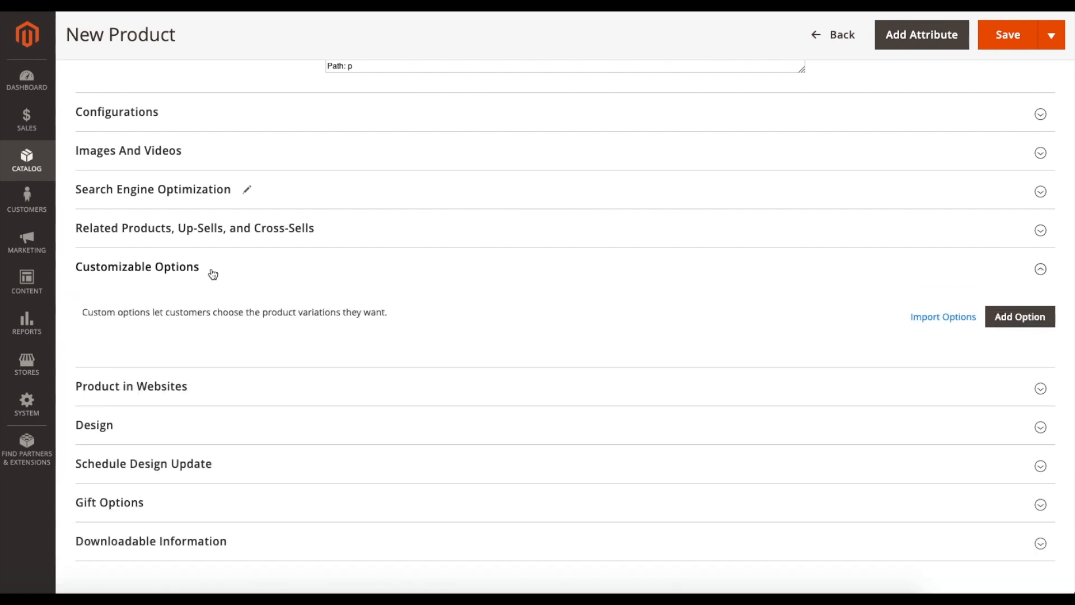
left_click(225, 273)
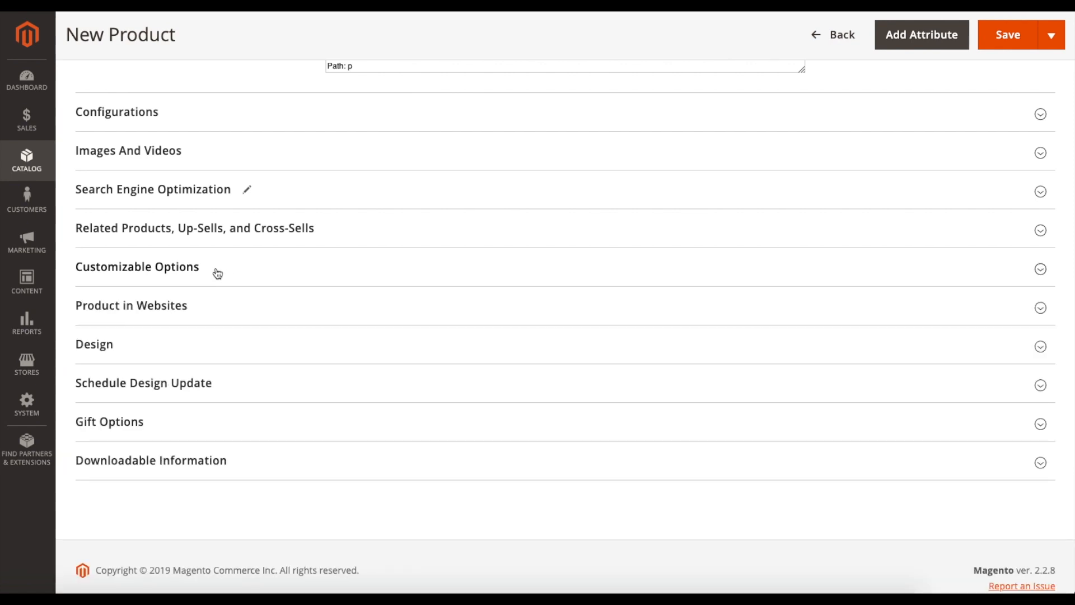
- Check the product's Main Website assignment in the Product in Websites section and collapse the section
left_click(230, 322)
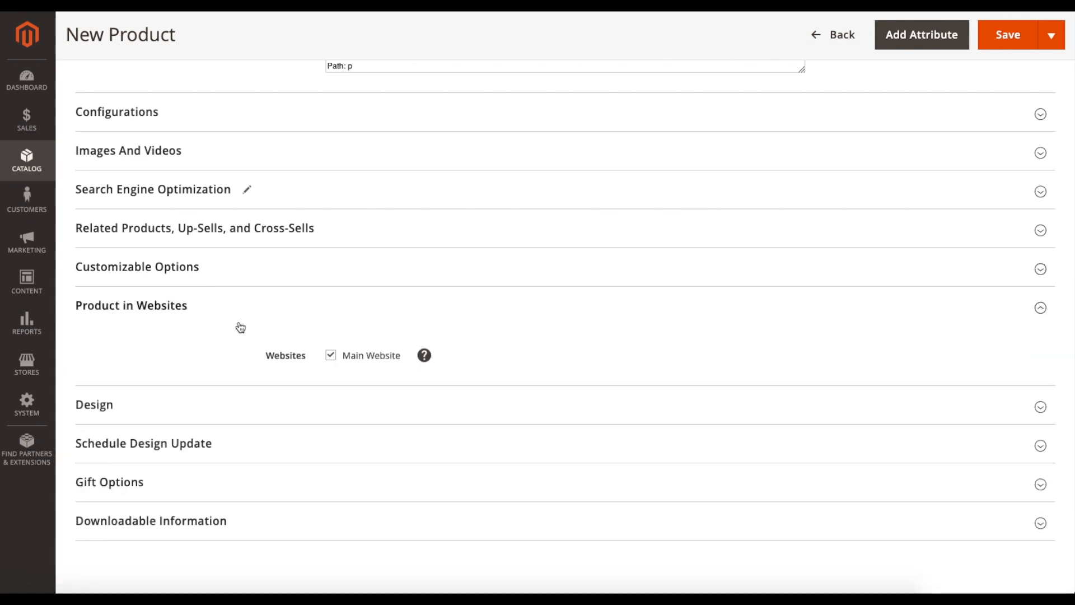
double_click(334, 359)
left_click(251, 306)
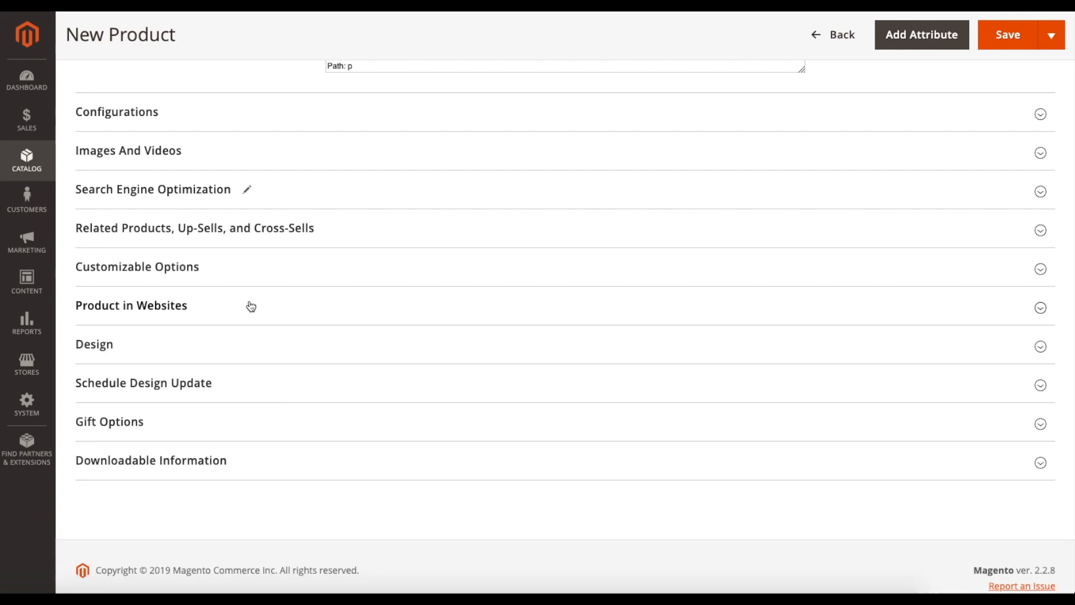
- Expand the Design section, view the available Layout choices without changing the selection, and collapse the section
left_click(217, 344)
scroll(222, 347, "down", 1)
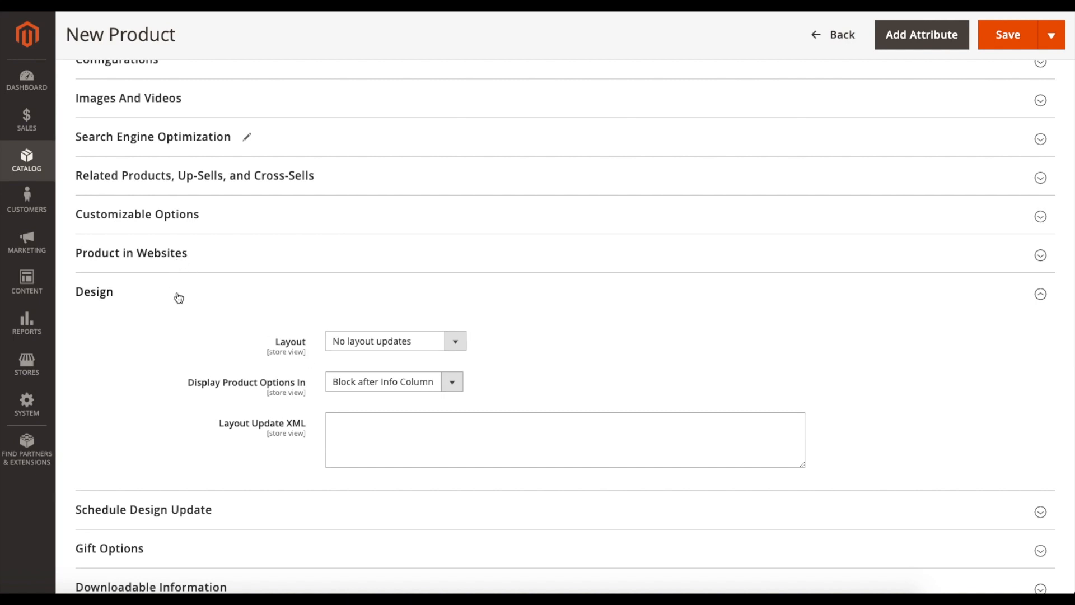
left_click(371, 341)
left_click(371, 341)
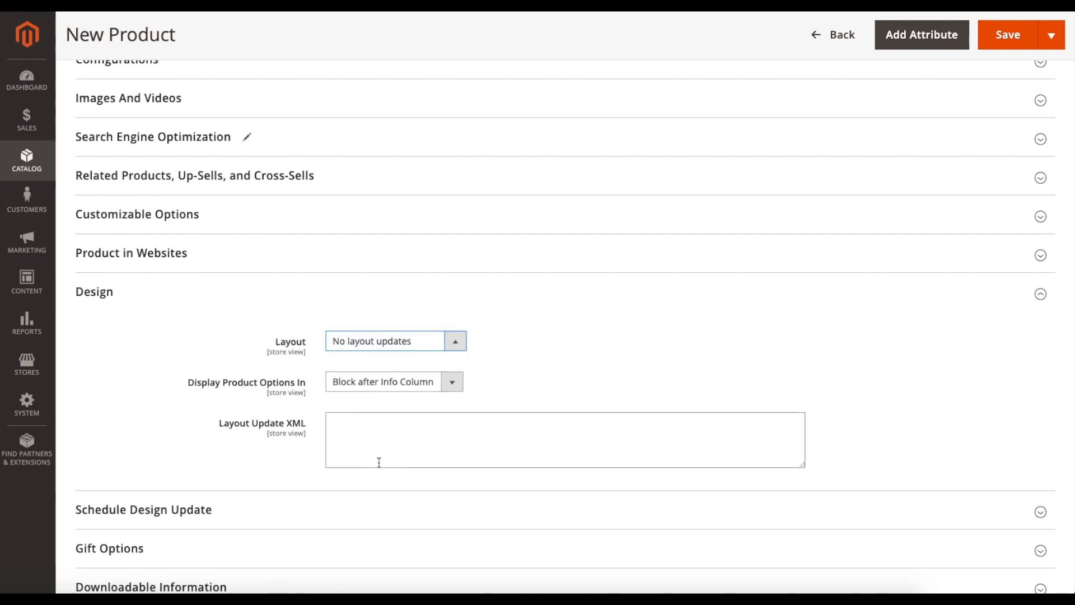
left_click(192, 299)
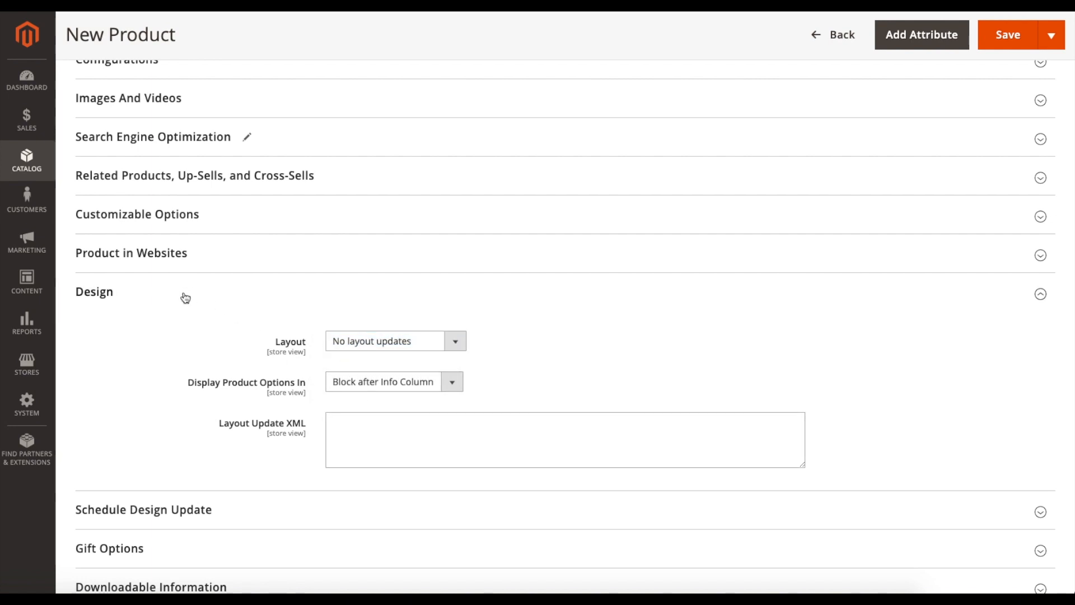
left_click(186, 297)
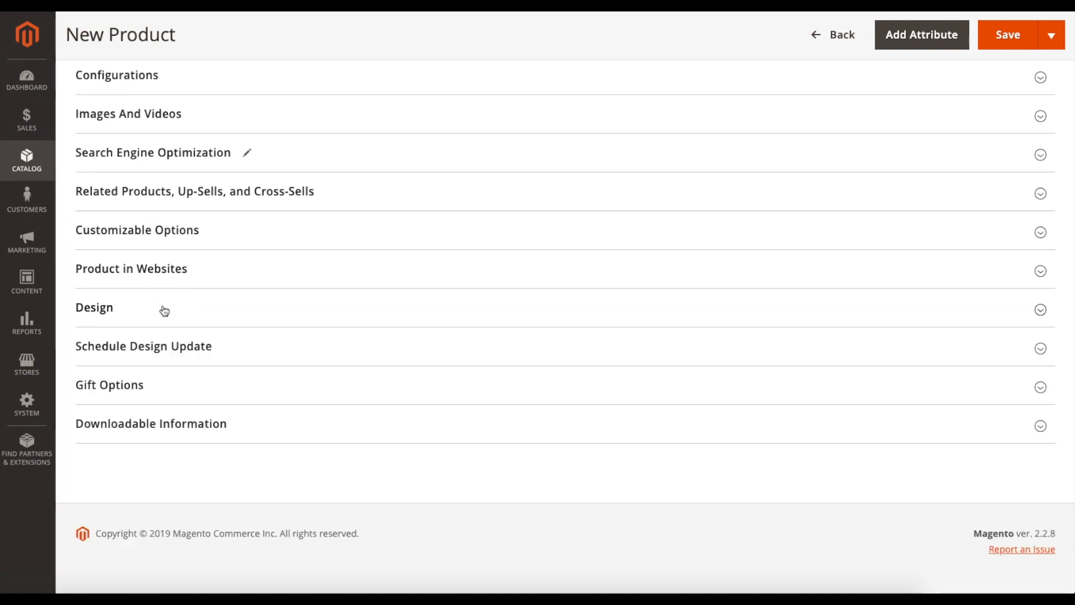
- Review the date range, theme and layout settings in the Schedule Design Update section and collapse it
left_click(223, 348)
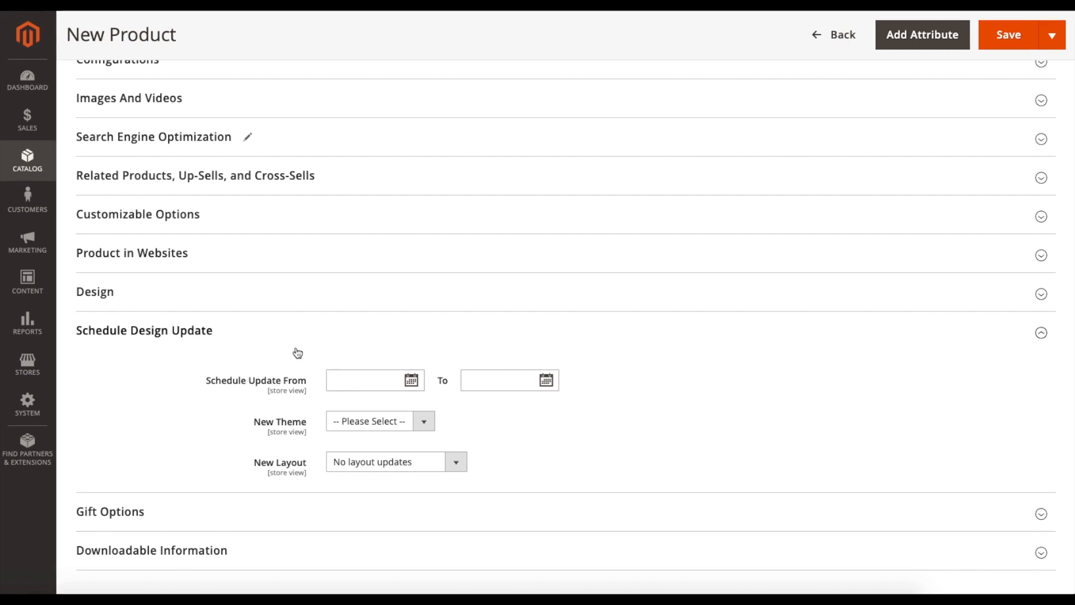
scroll(263, 336, "down", 1)
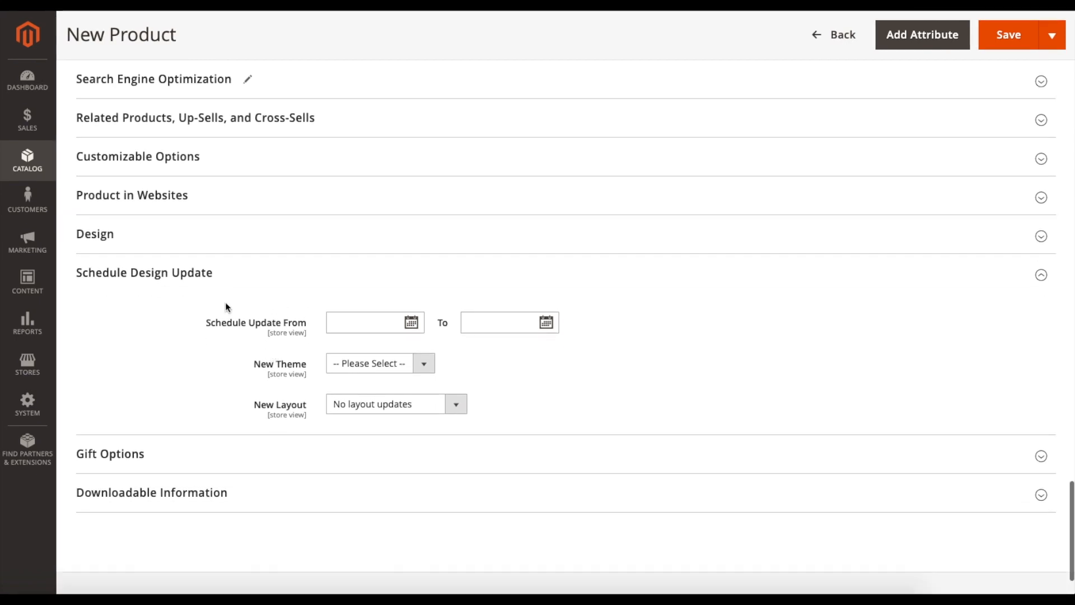
left_click(228, 283)
- In the Gift Options section, turn off Use Config Settings and set Allow Gift Message to Yes
left_click(242, 384)
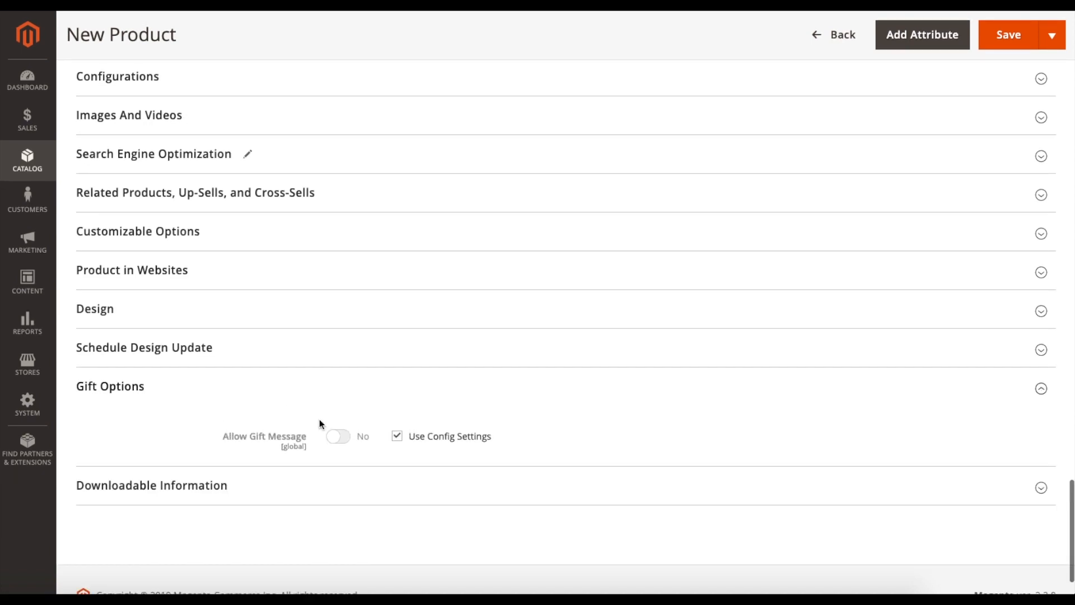
scroll(318, 419, "down", 1)
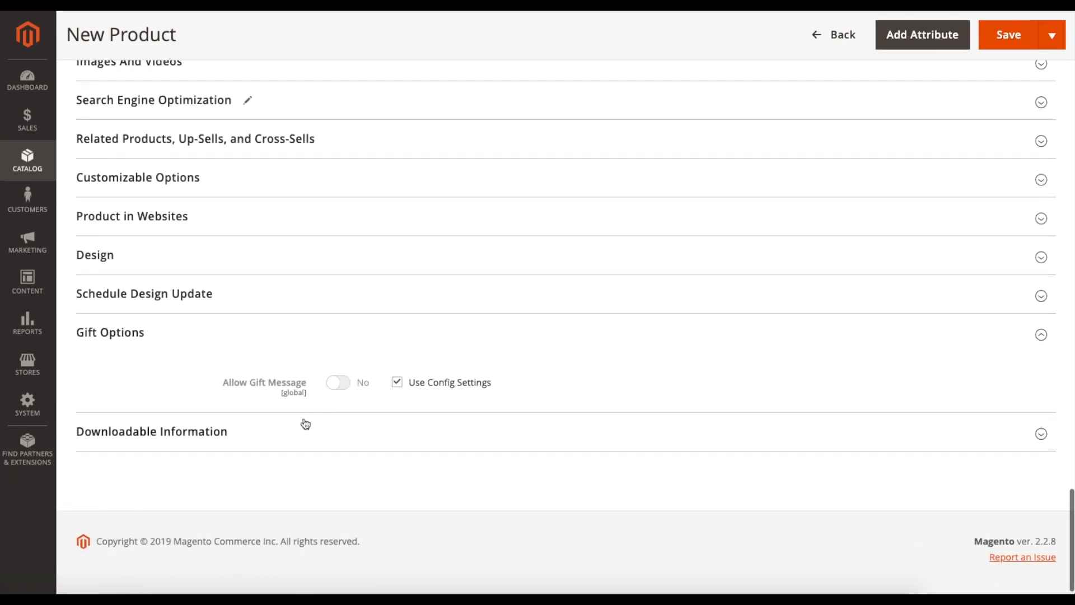
left_click(398, 383)
left_click(345, 385)
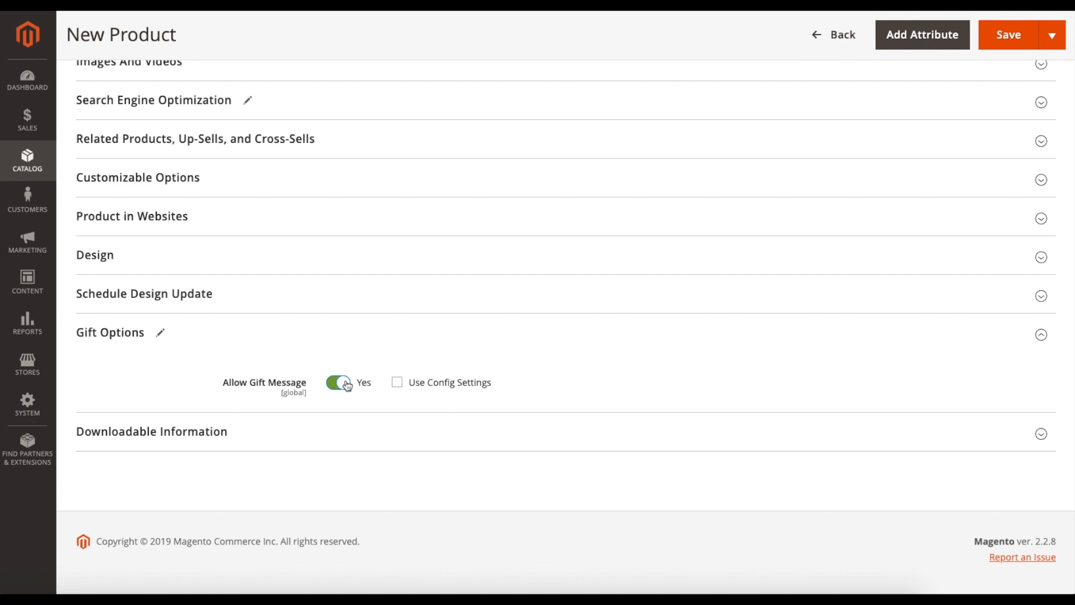
- Switch Allow Gift Message off, restore Use Config Settings for it, and collapse the Gift Options section
left_click(338, 384)
left_click(398, 383)
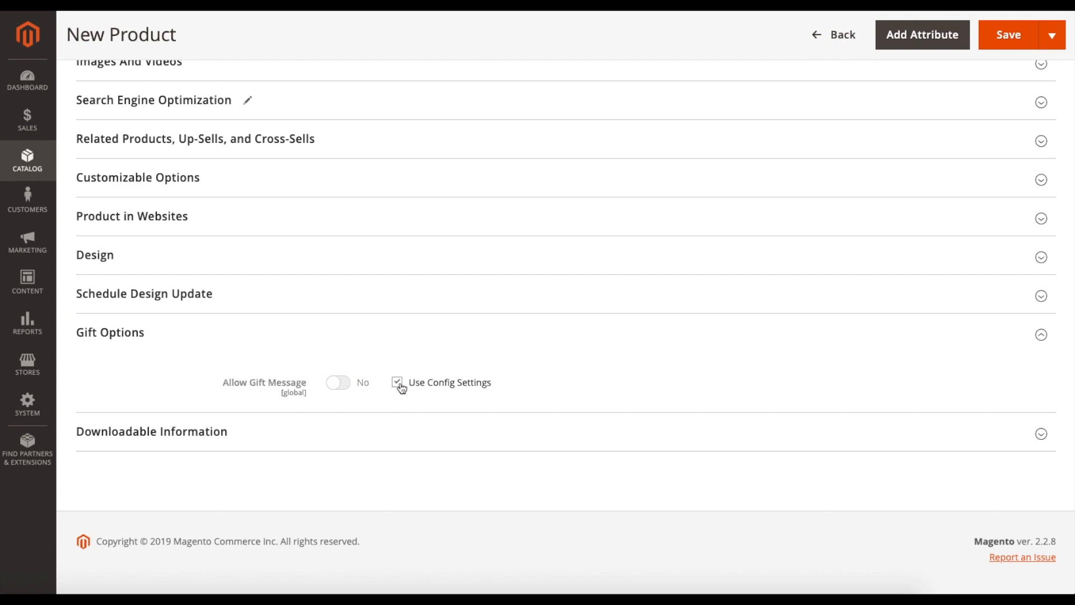
left_click(277, 338)
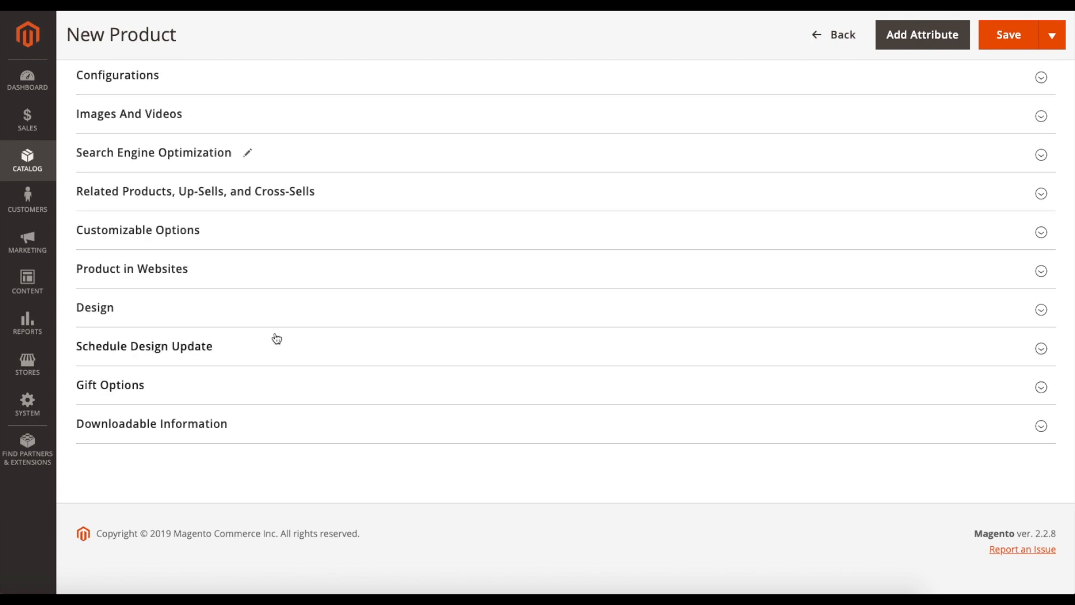
- Check the downloadable product option in the Downloadable Information section and collapse the section
left_click(242, 430)
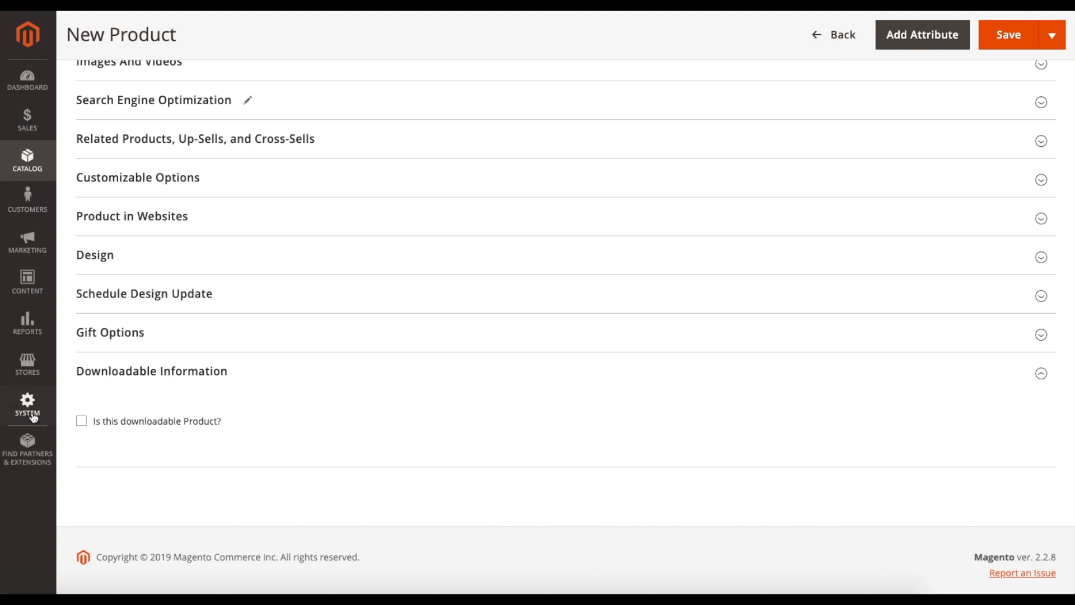
left_click(247, 383)
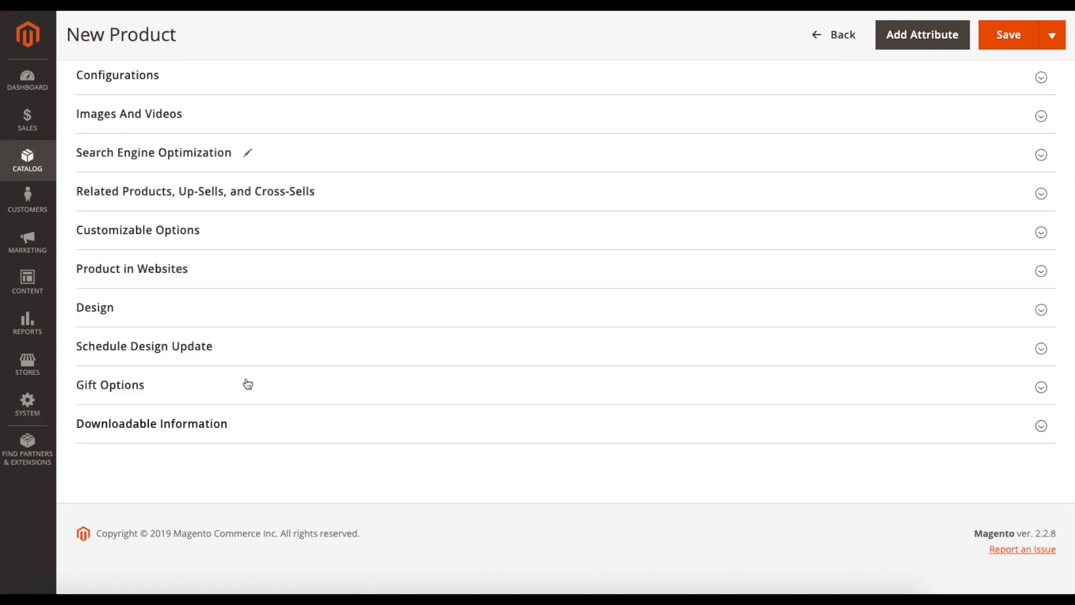
- Save the new Tutorial product
scroll(333, 382, "up", 2)
scroll(334, 382, "up", 15)
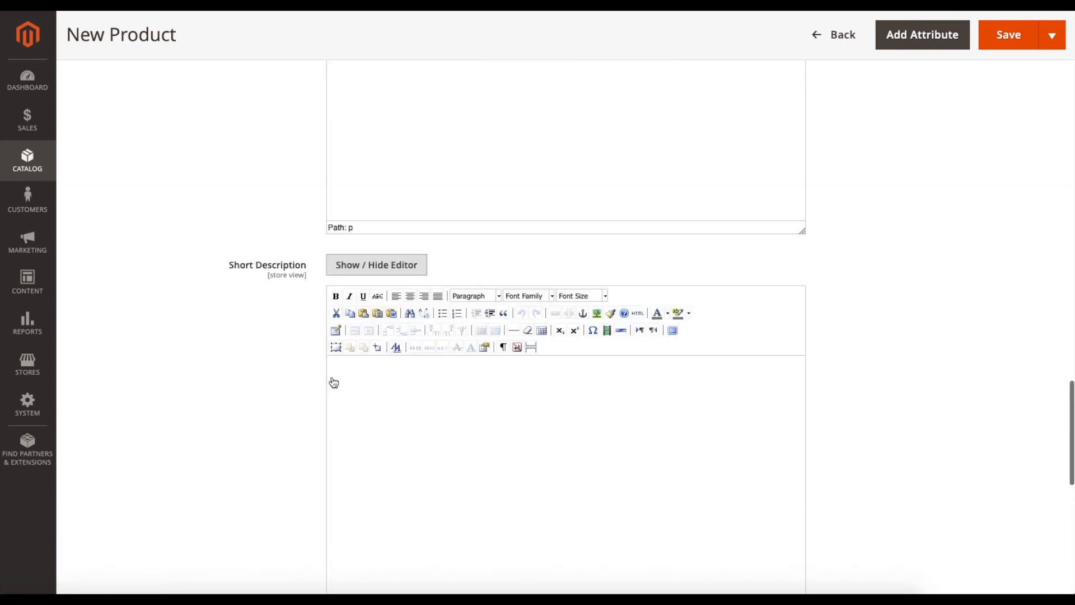
scroll(246, 372, "up", 15)
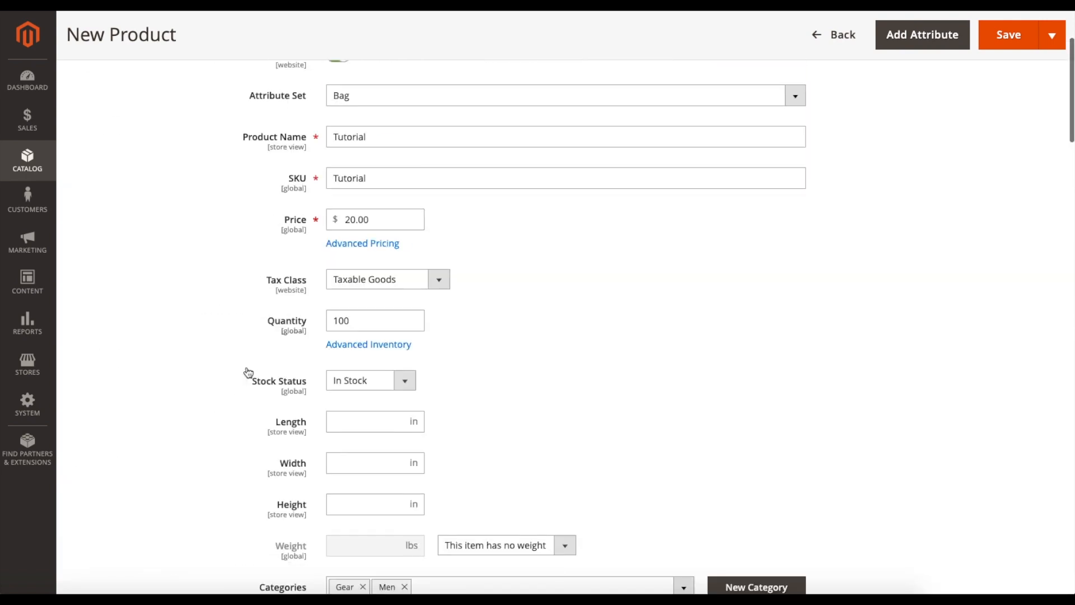
left_click(971, 127)
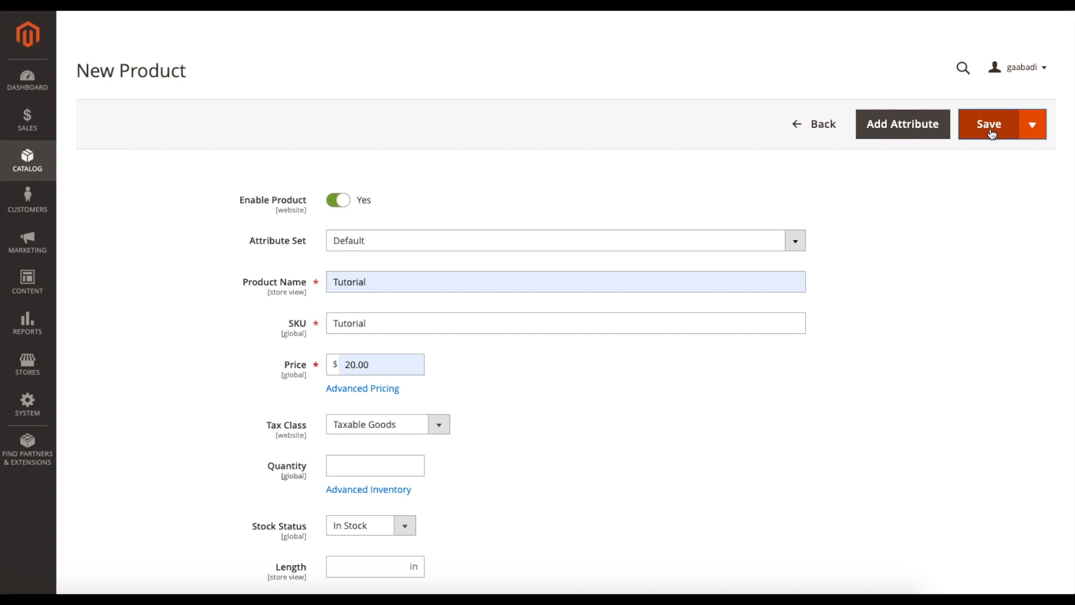
left_click(991, 133)
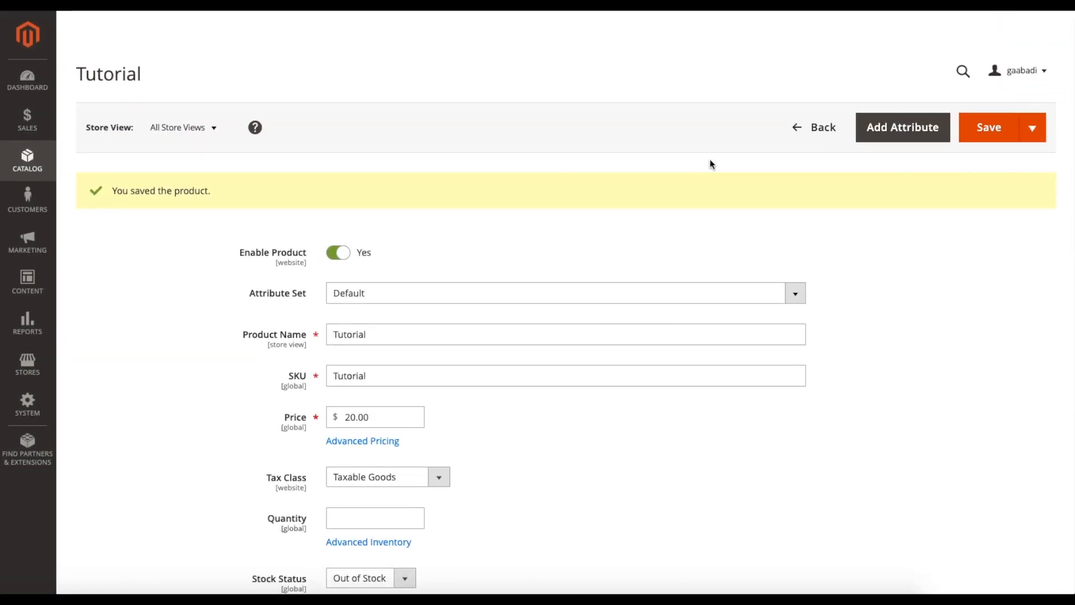
- Return to the product list and search it for the keyword "tutorial"
left_click(805, 138)
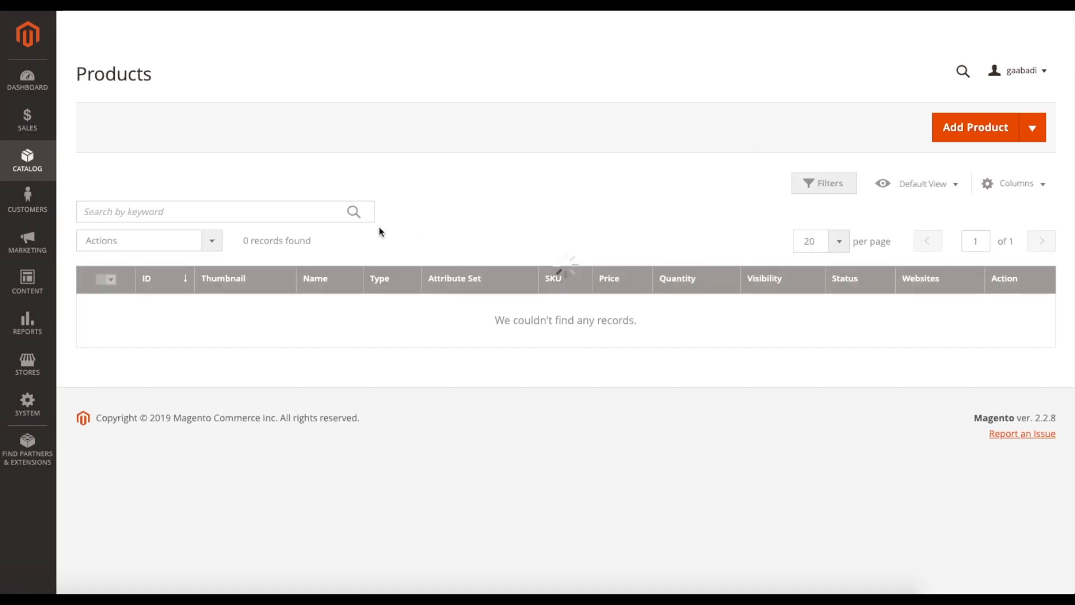
scroll(349, 343, "down", 6)
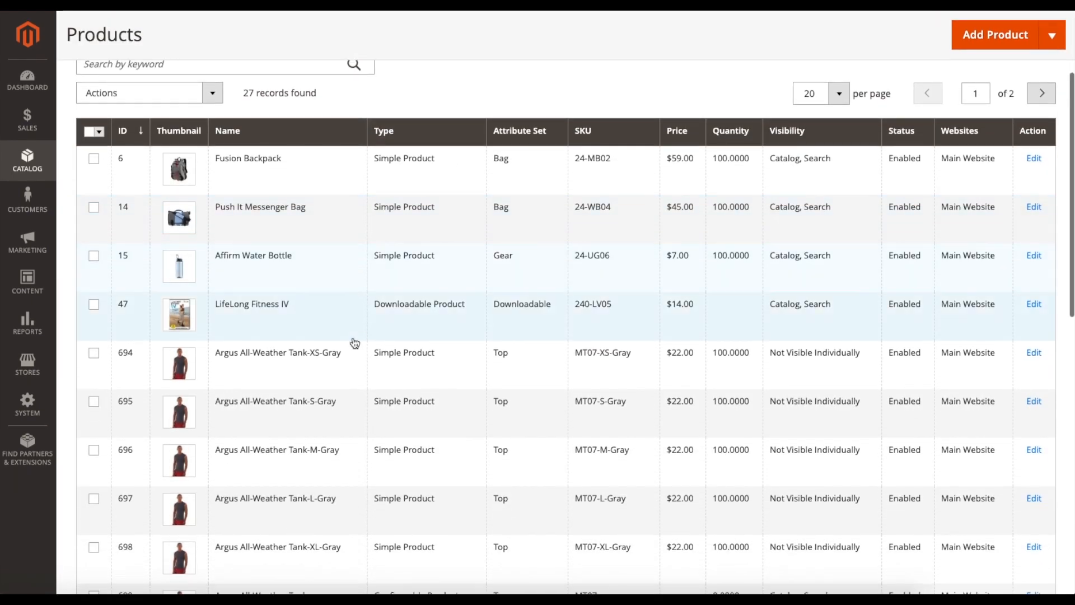
scroll(354, 344, "down", 5)
scroll(355, 344, "up", 15)
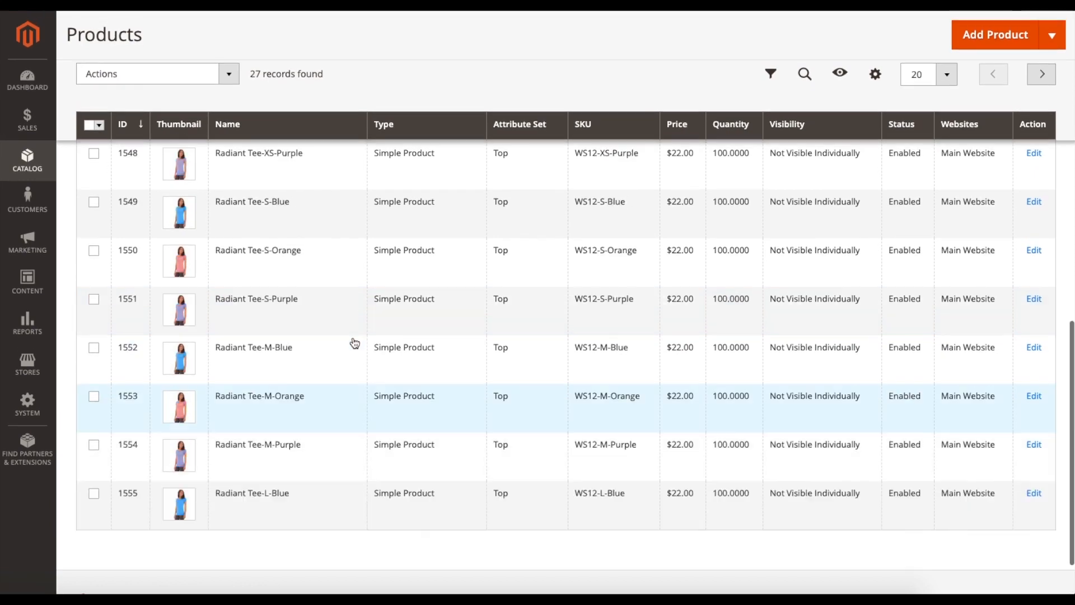
left_click(137, 204)
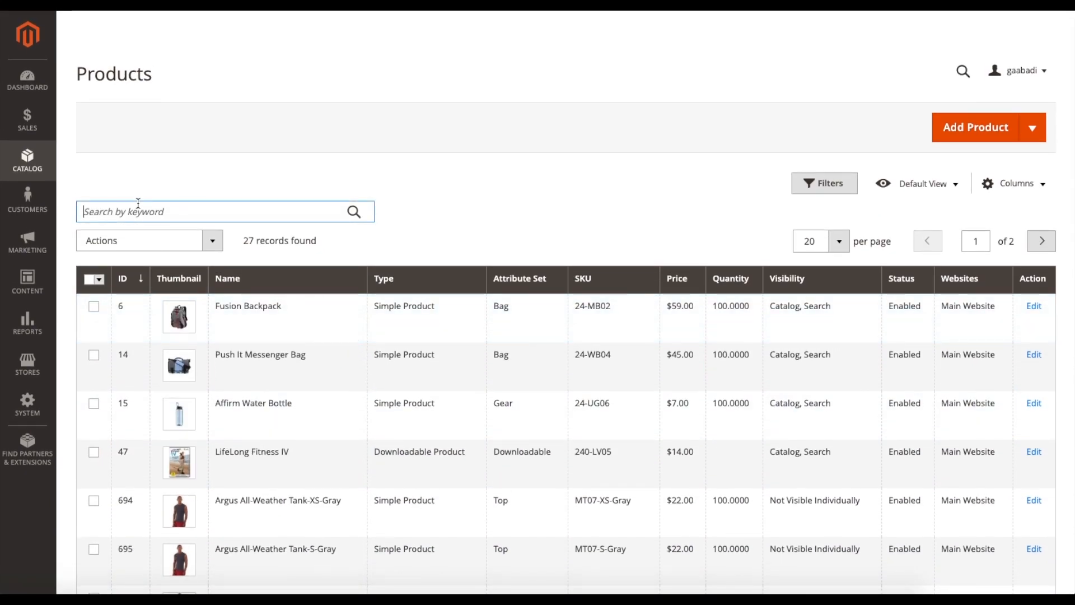
type("tutorial")
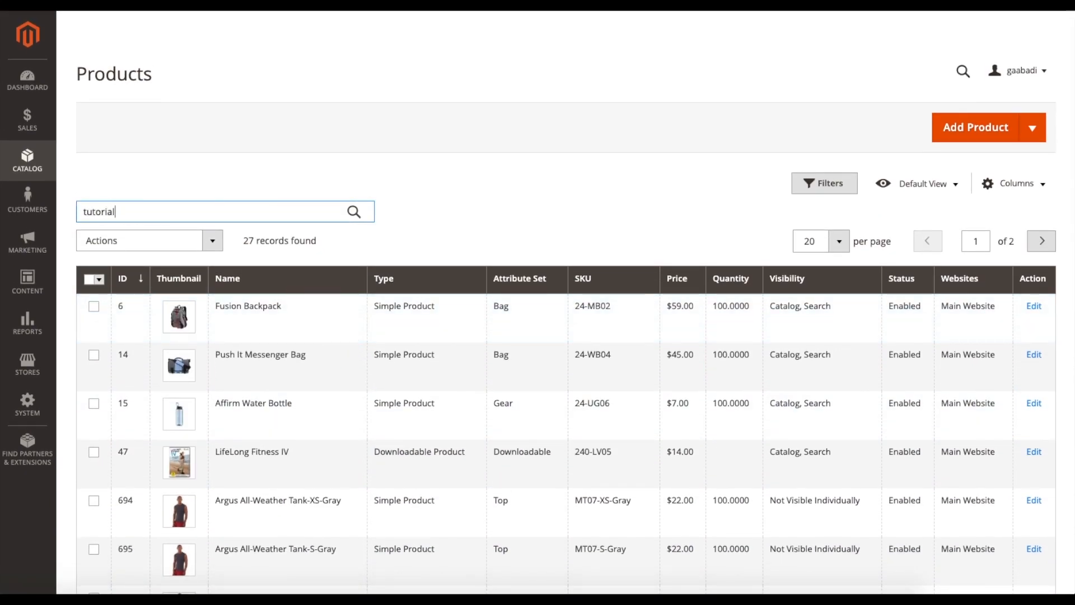
key("Return")
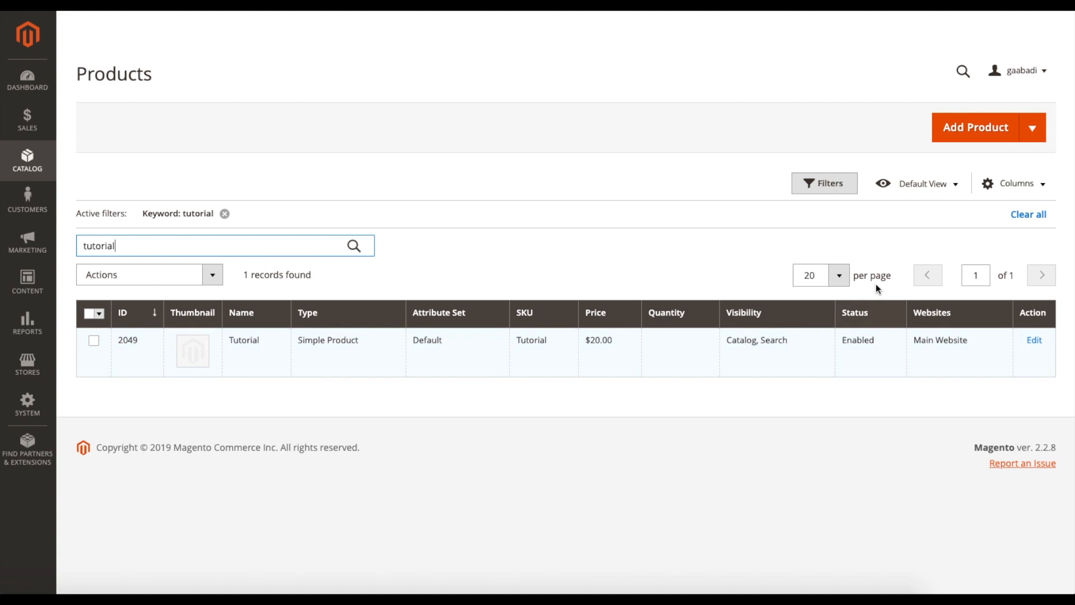
- Add a new configurable product and try to create its configurations with the form still empty
left_click(1036, 140)
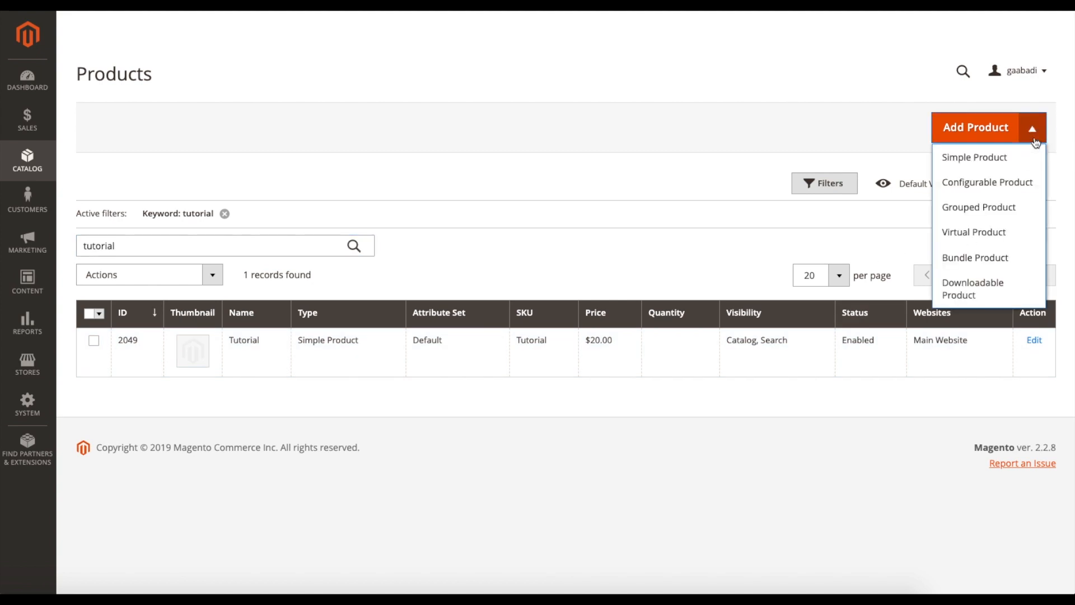
left_click(987, 182)
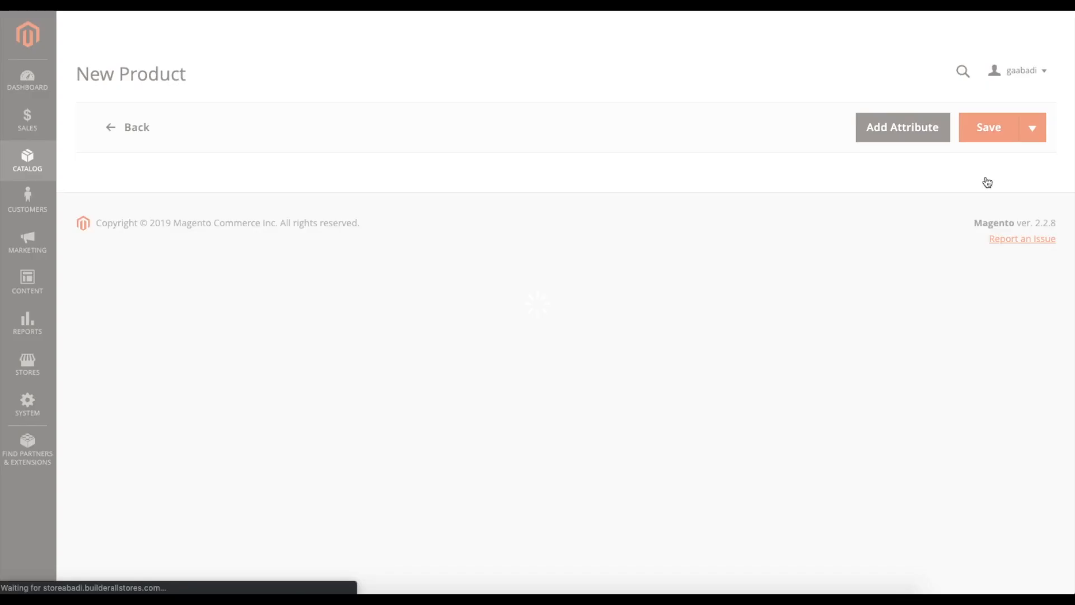
scroll(524, 170, "down", 6)
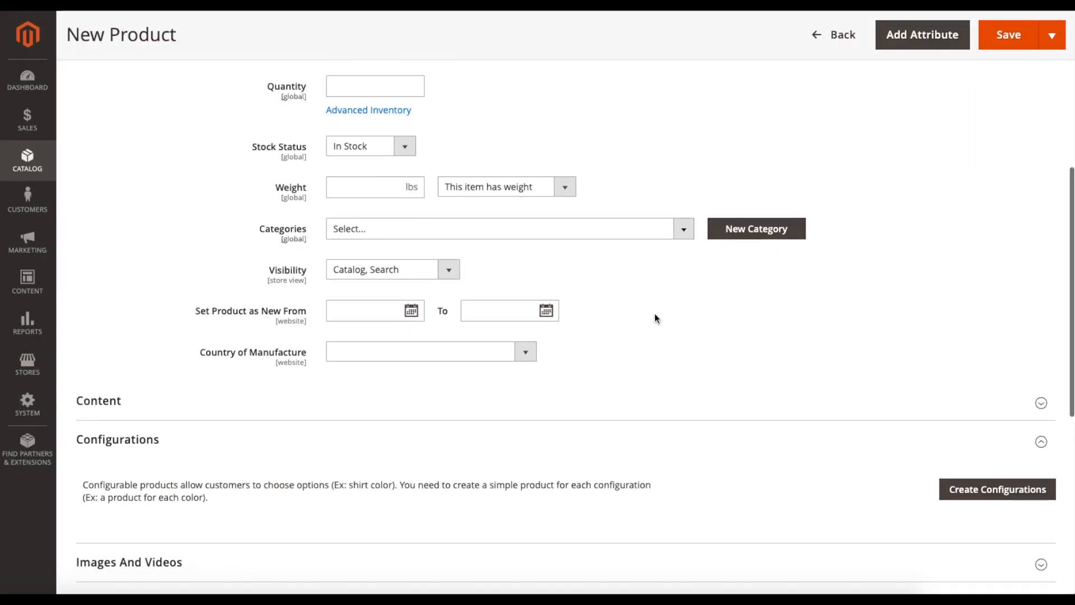
scroll(654, 314, "down", 3)
scroll(654, 314, "up", 3)
scroll(655, 318, "down", 3)
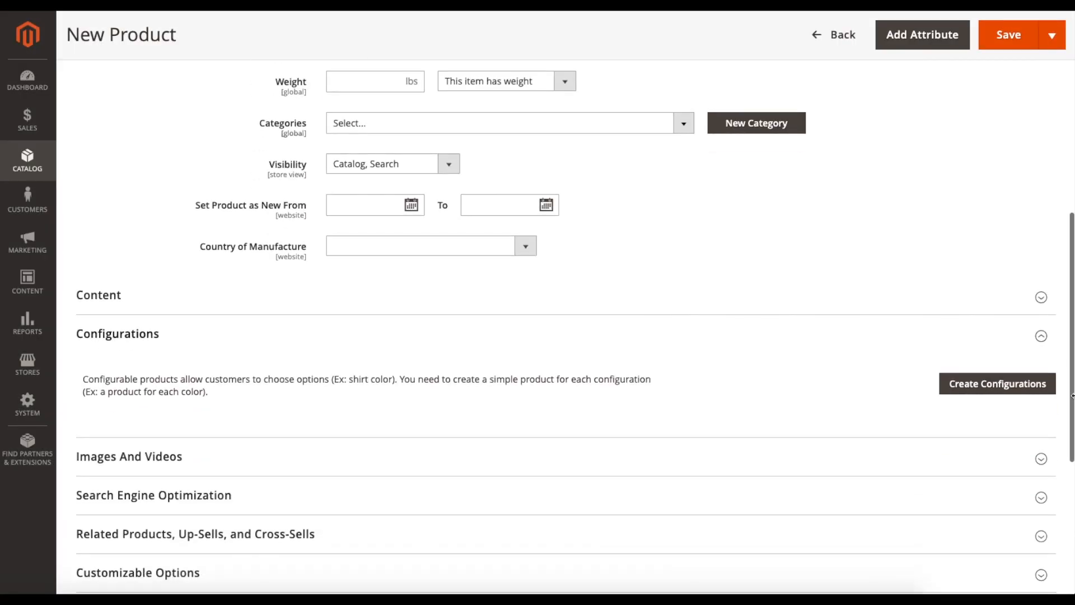
left_click(976, 392)
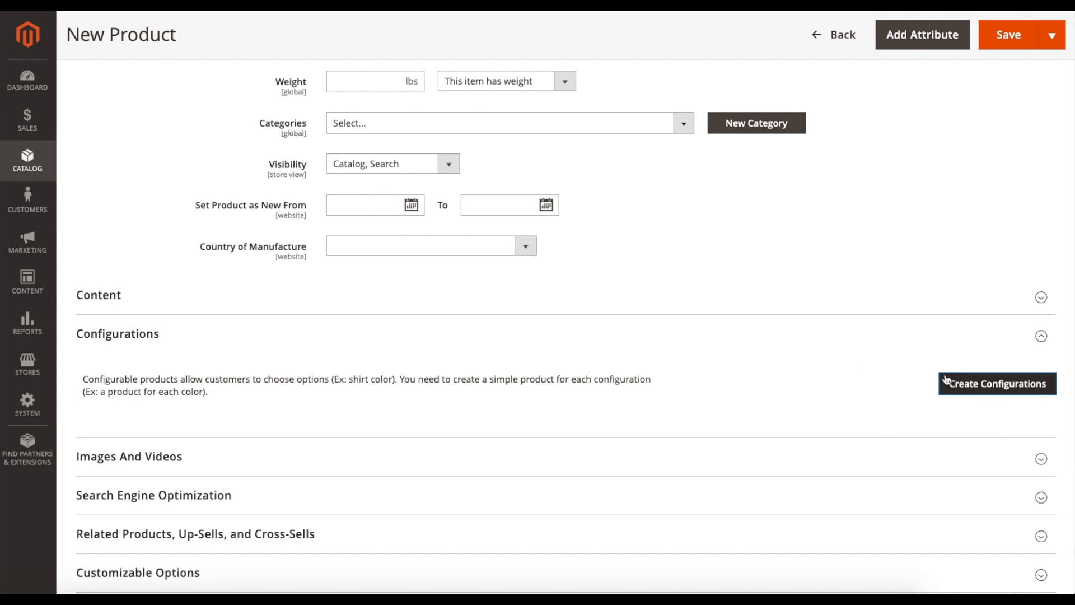
- Fill in the required product fields with the name Tutorial2, the SKU Tutorial22 and a price
scroll(761, 320, "up", 9)
left_click(365, 267)
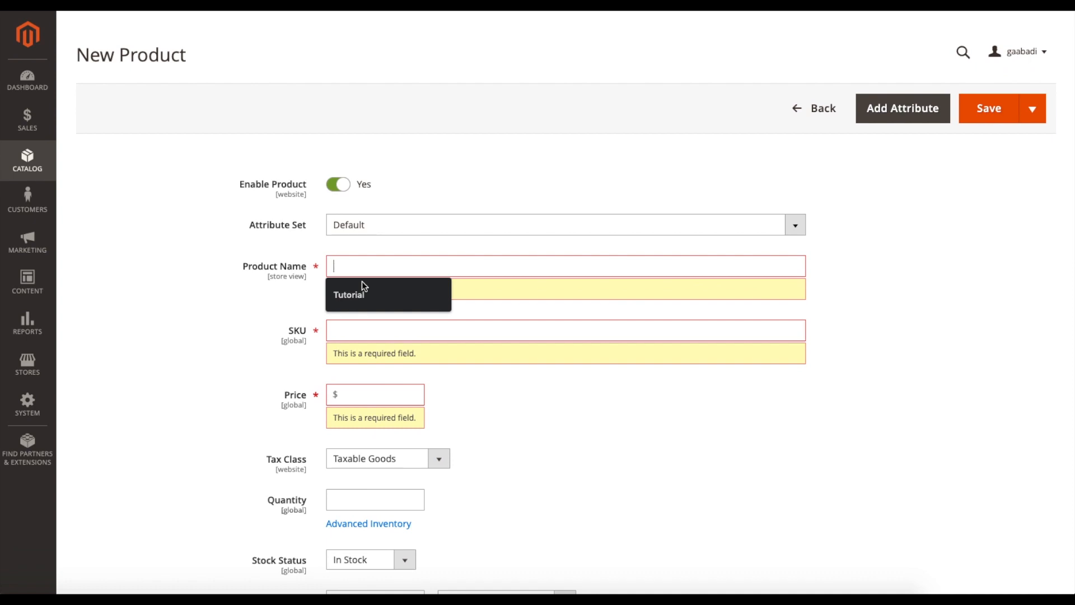
left_click(362, 286)
type("2")
left_click(389, 307)
type("2")
scroll(444, 352, "down", 1)
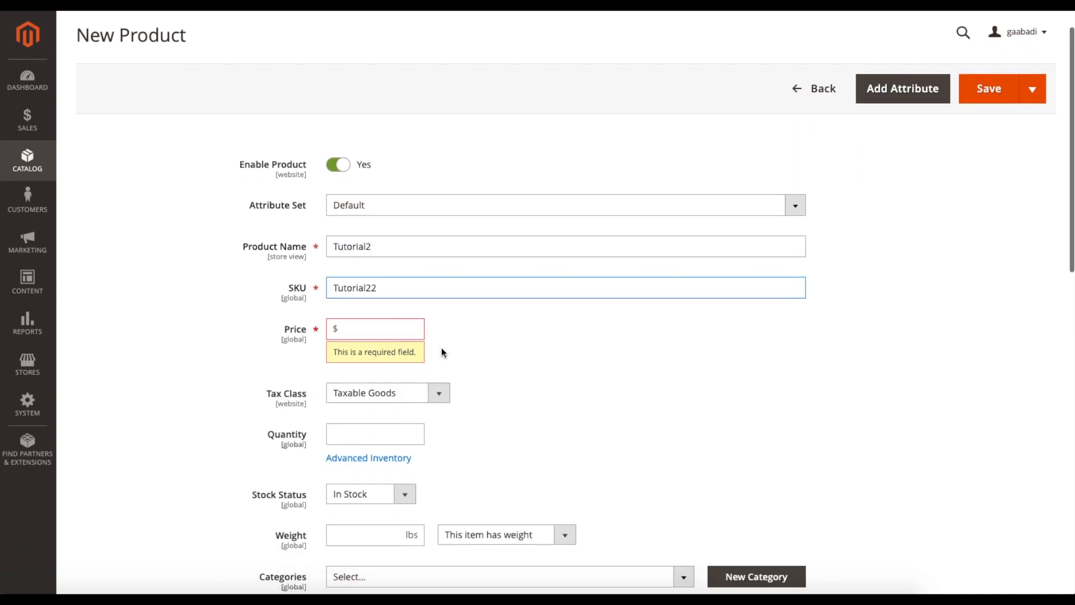
left_click(376, 331)
left_click(365, 355)
- Start creating the product configurations and choose color as the attribute to configure
scroll(533, 352, "down", 1)
scroll(805, 357, "down", 10)
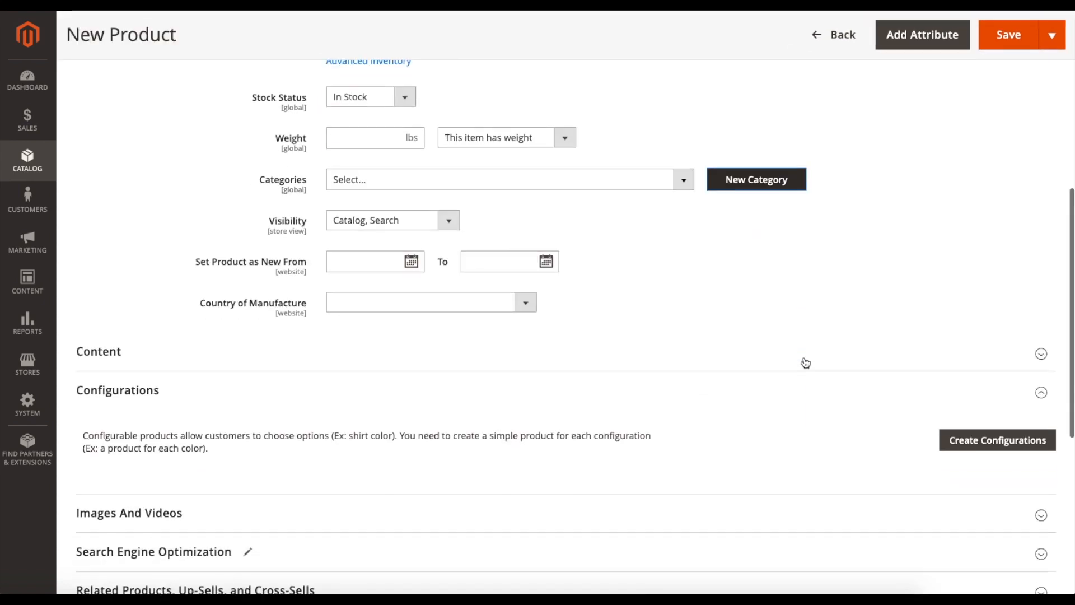
scroll(805, 363, "down", 3)
left_click(993, 373)
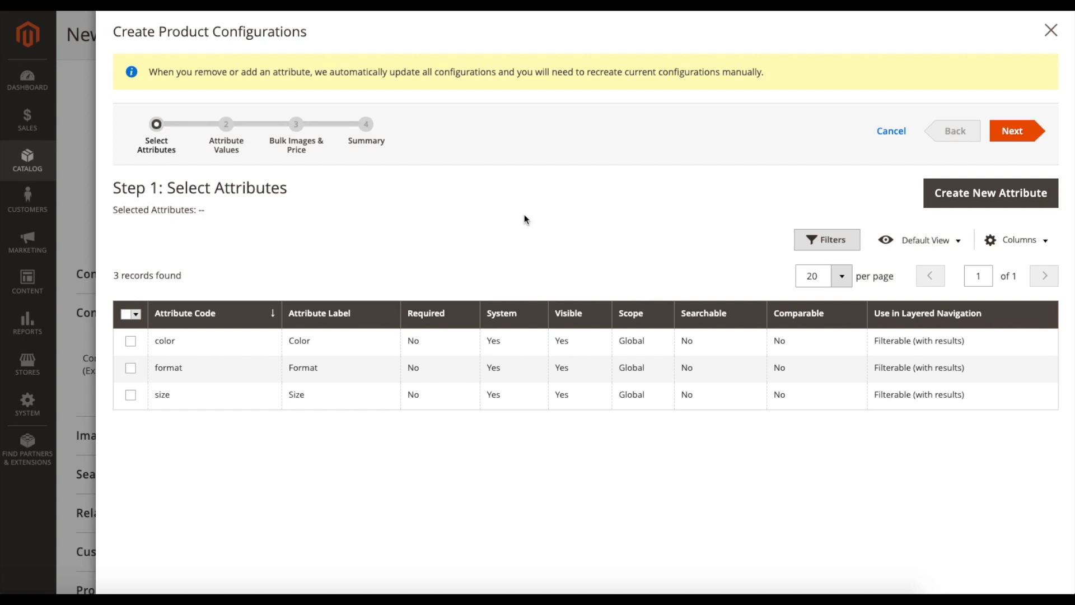
left_click(130, 341)
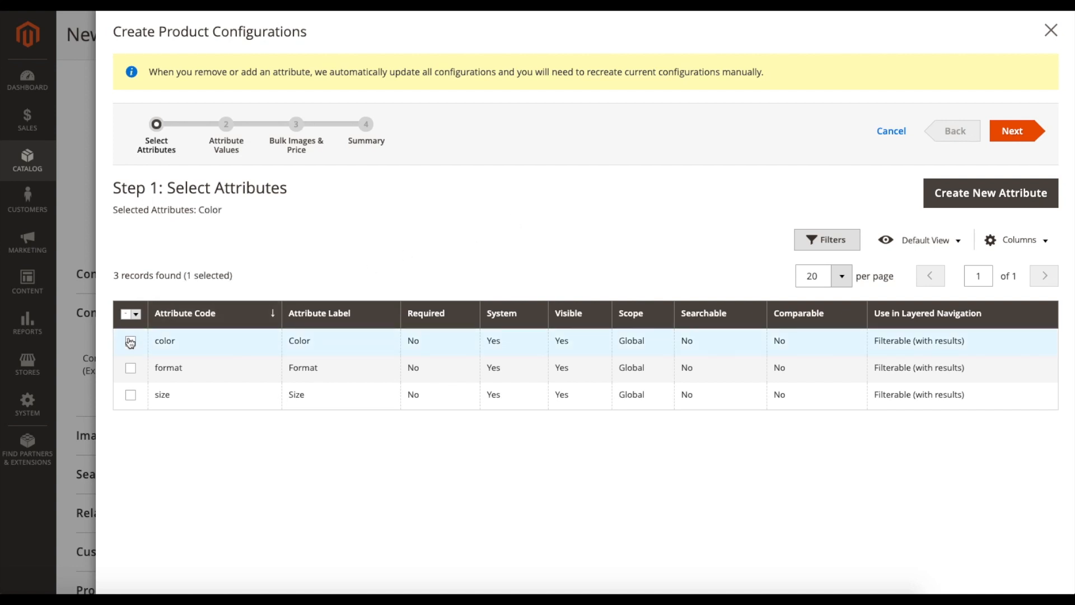
left_click(1003, 132)
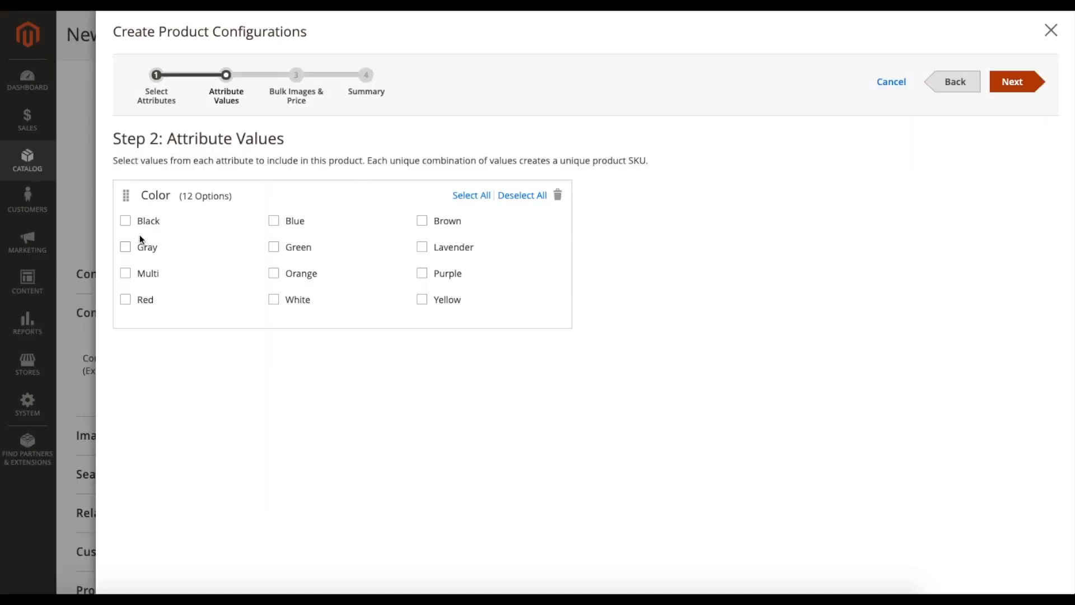
- Include the Color values Black, Blue and Brown and proceed to the bulk images, price and quantity settings
left_click(126, 224)
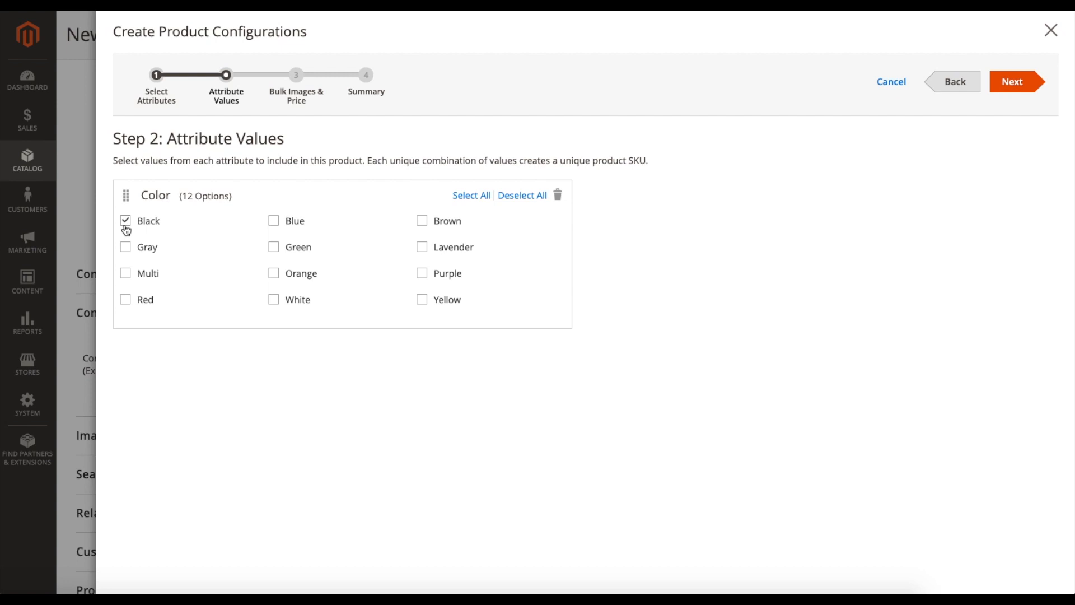
left_click(276, 224)
left_click(424, 224)
left_click(1015, 86)
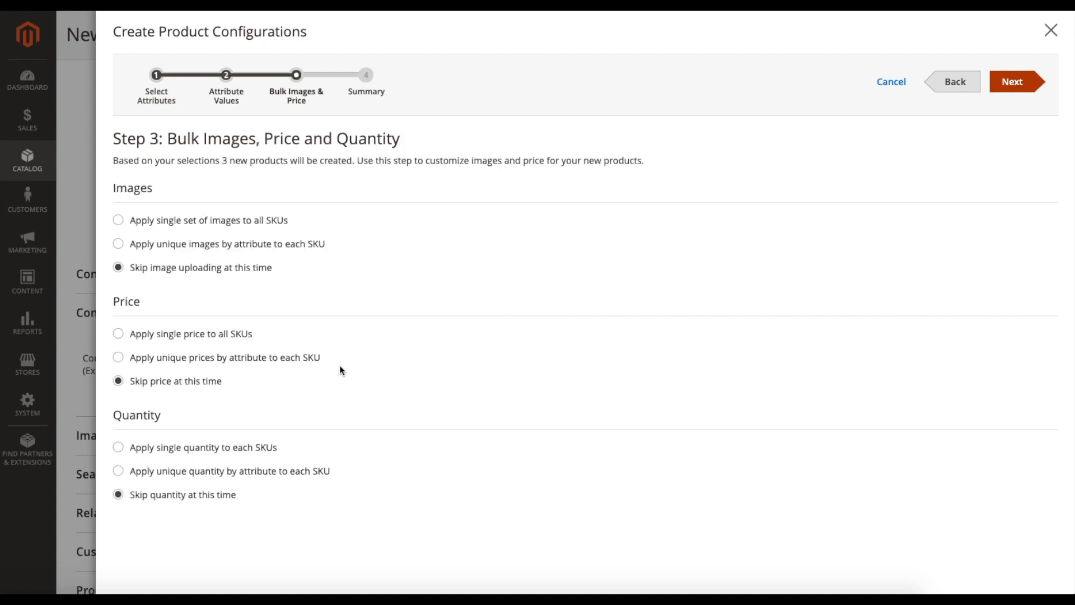
- Set the images to be unique for each SKU by the Color attribute and view the upload areas per color
left_click(118, 220)
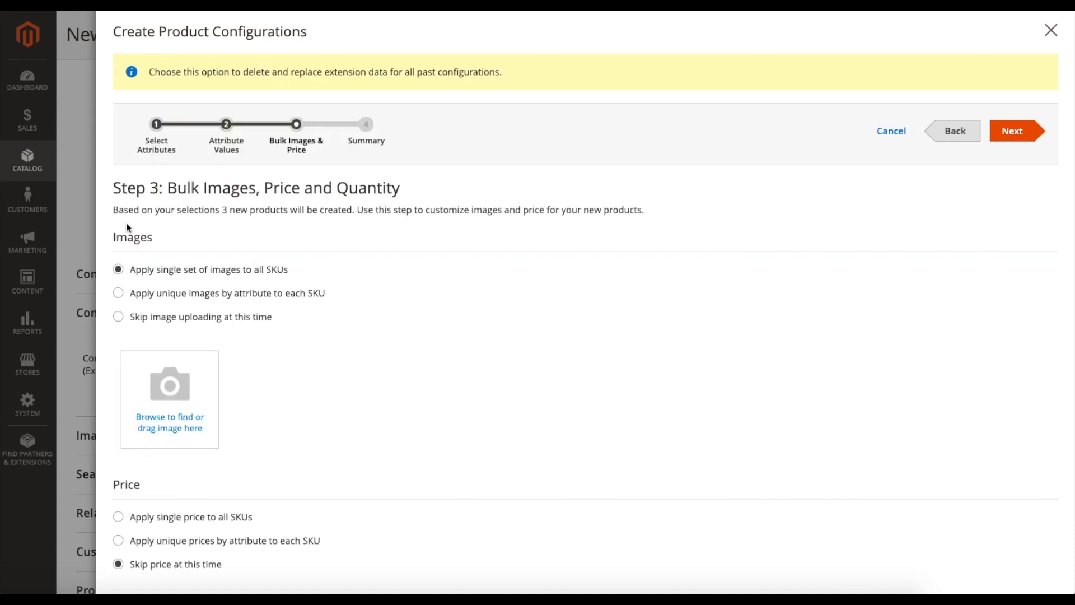
left_click(118, 293)
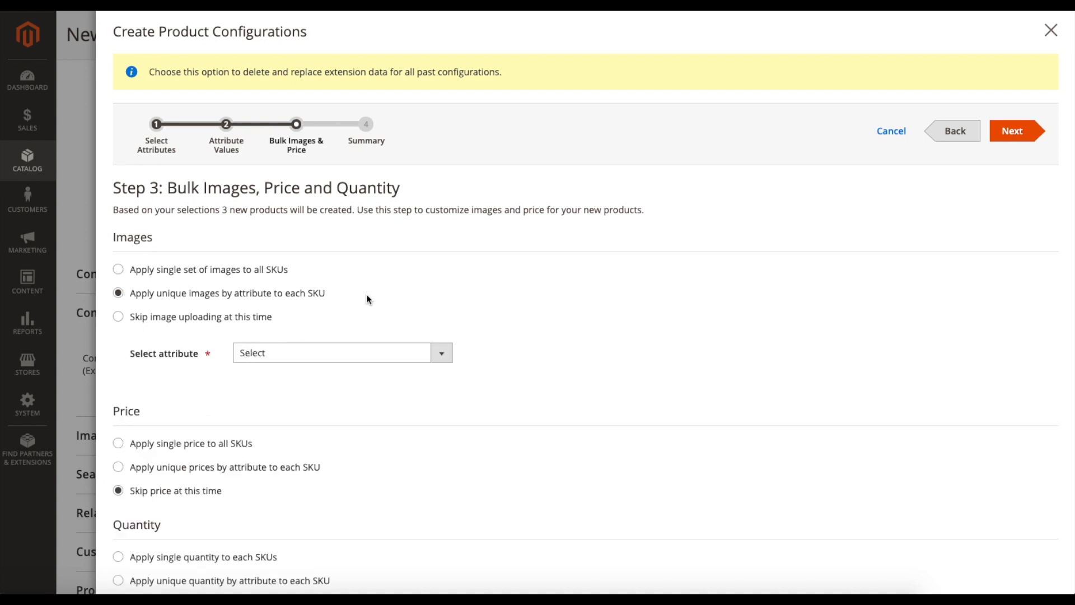
left_click(323, 357)
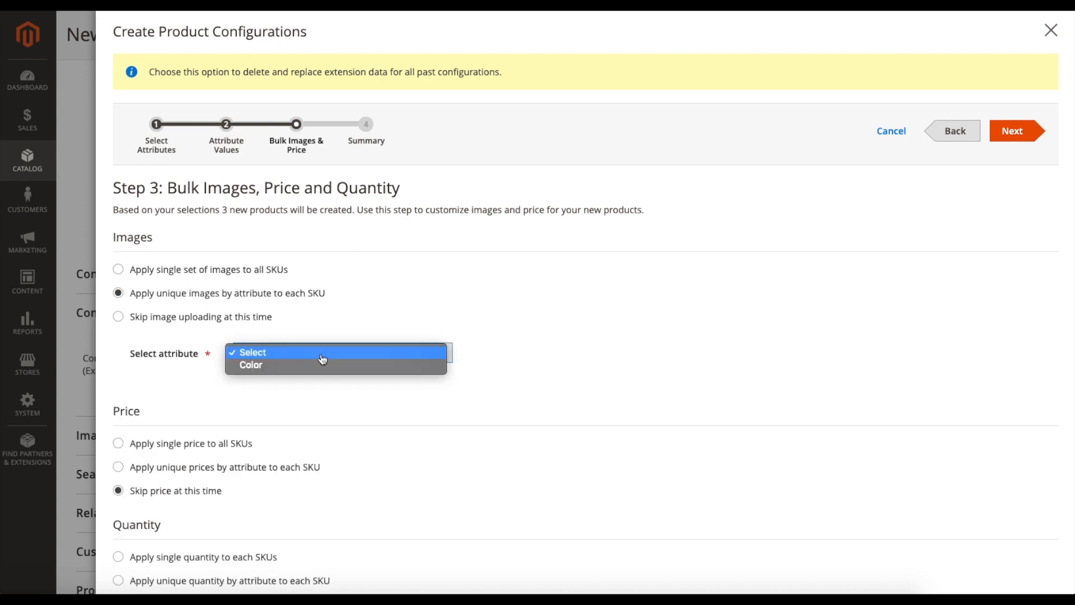
left_click(305, 367)
scroll(314, 381, "down", 3)
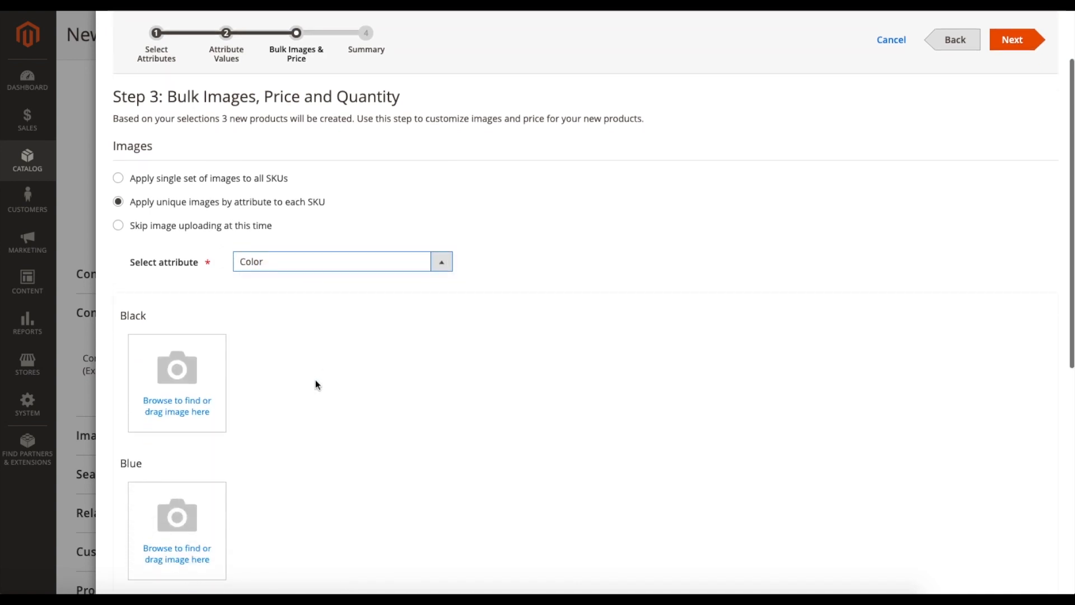
scroll(315, 380, "down", 1)
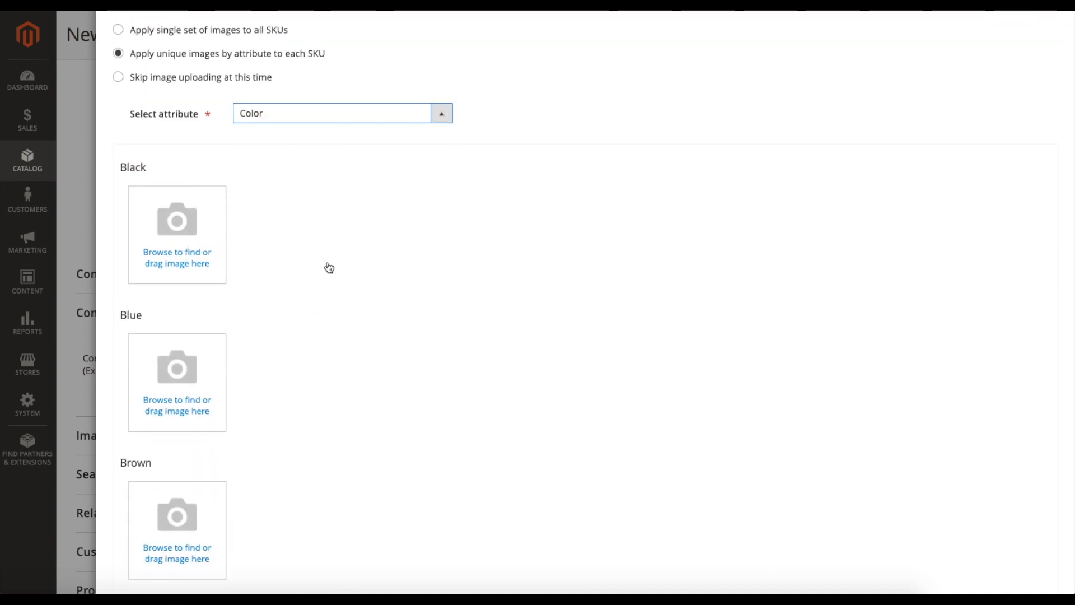
scroll(336, 268, "down", 1)
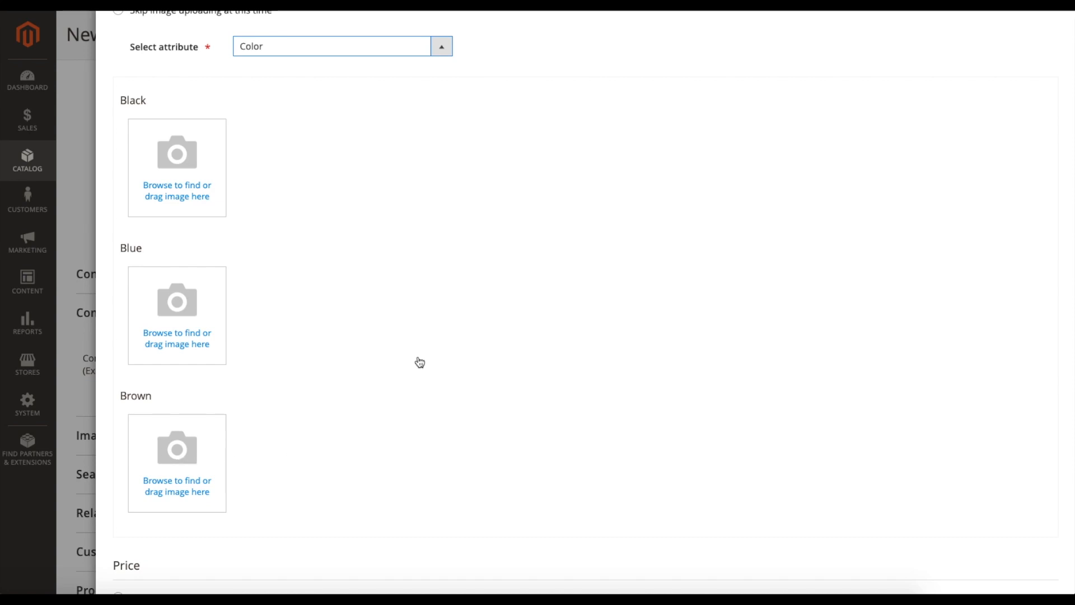
- Apply a single price of $20.00 to all SKUs
scroll(429, 341, "down", 3)
scroll(429, 340, "down", 1)
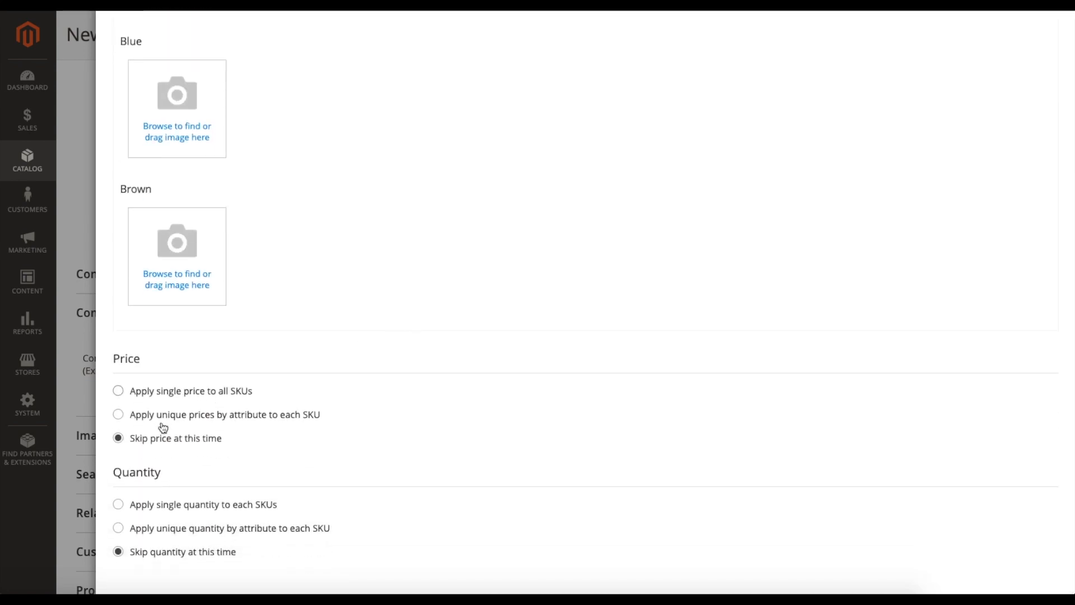
left_click(163, 393)
scroll(492, 381, "down", 1)
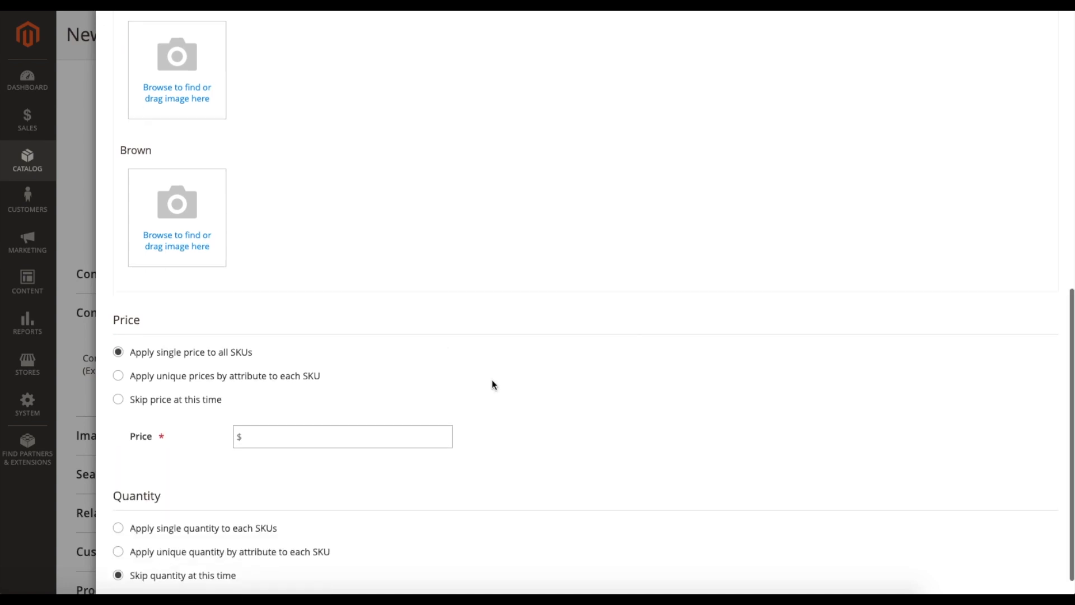
left_click(291, 418)
type("20")
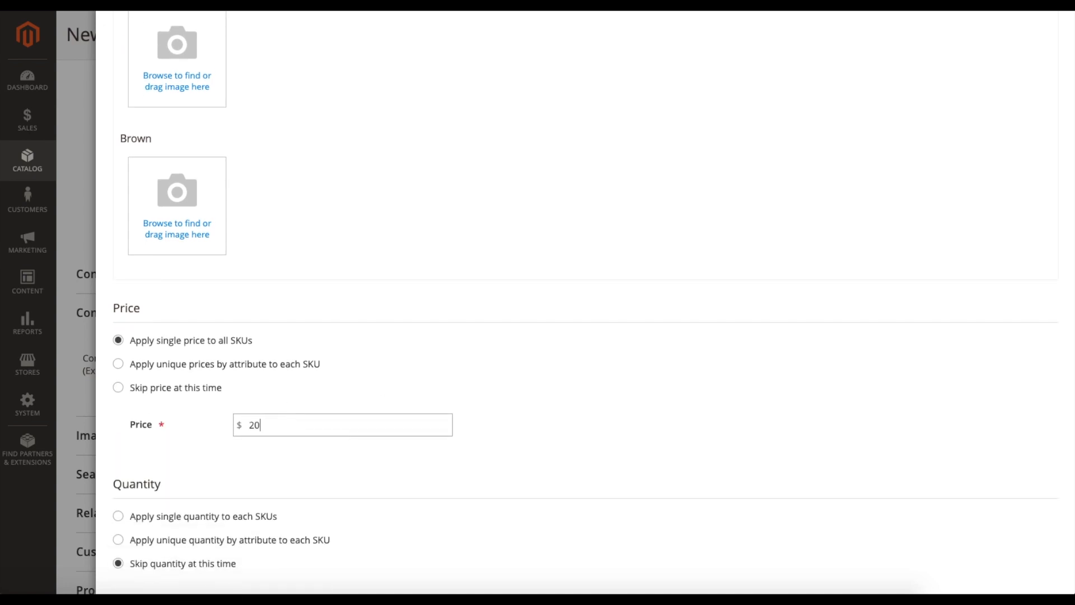
type(".00")
scroll(332, 249, "up", 3)
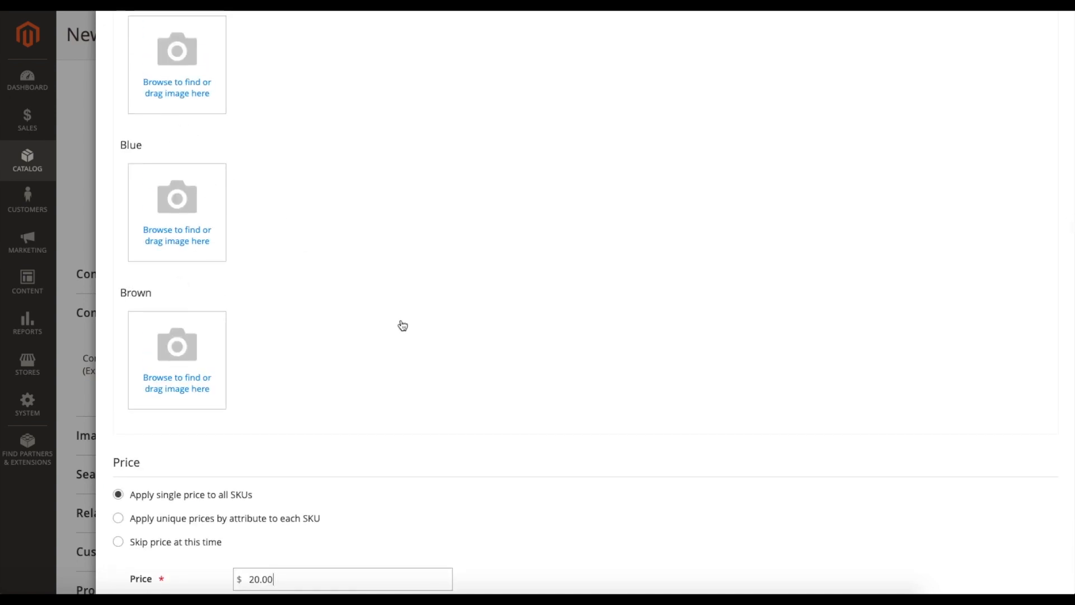
- Switch the pricing to unique prices for each SKU by the Color attribute
scroll(403, 325, "down", 3)
left_click(180, 373)
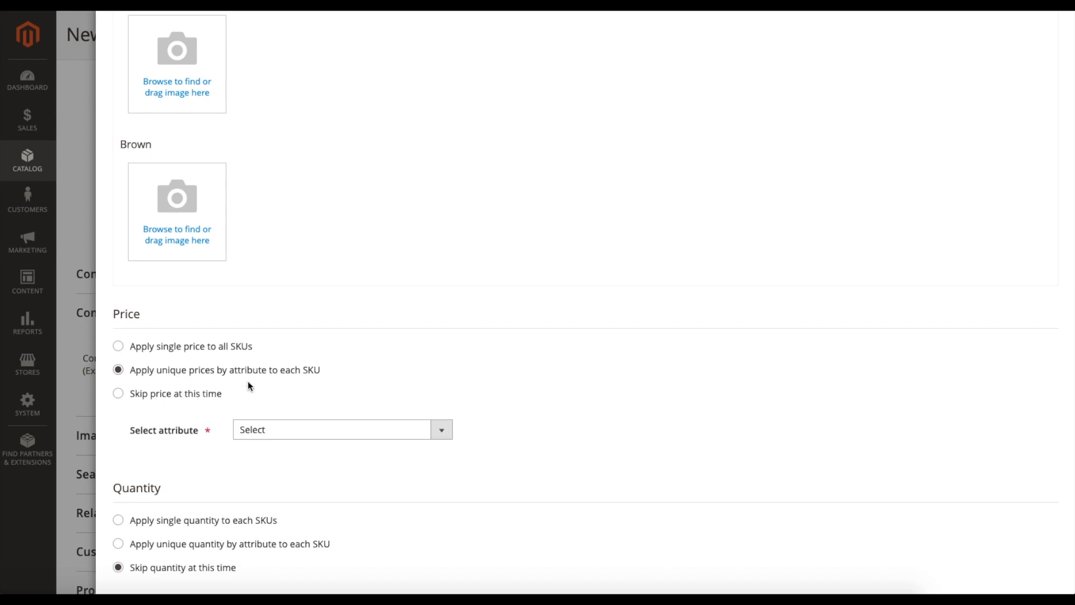
scroll(347, 395, "down", 1)
left_click(331, 414)
left_click(303, 426)
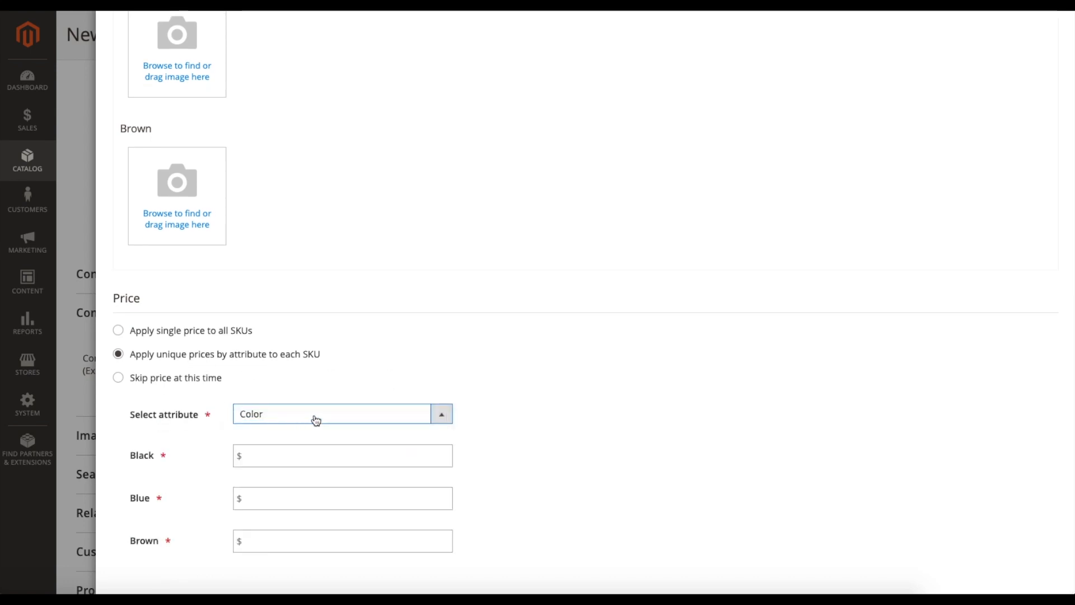
scroll(347, 379, "down", 1)
left_click(276, 420)
left_click(579, 430)
left_click(312, 424)
left_click(610, 401)
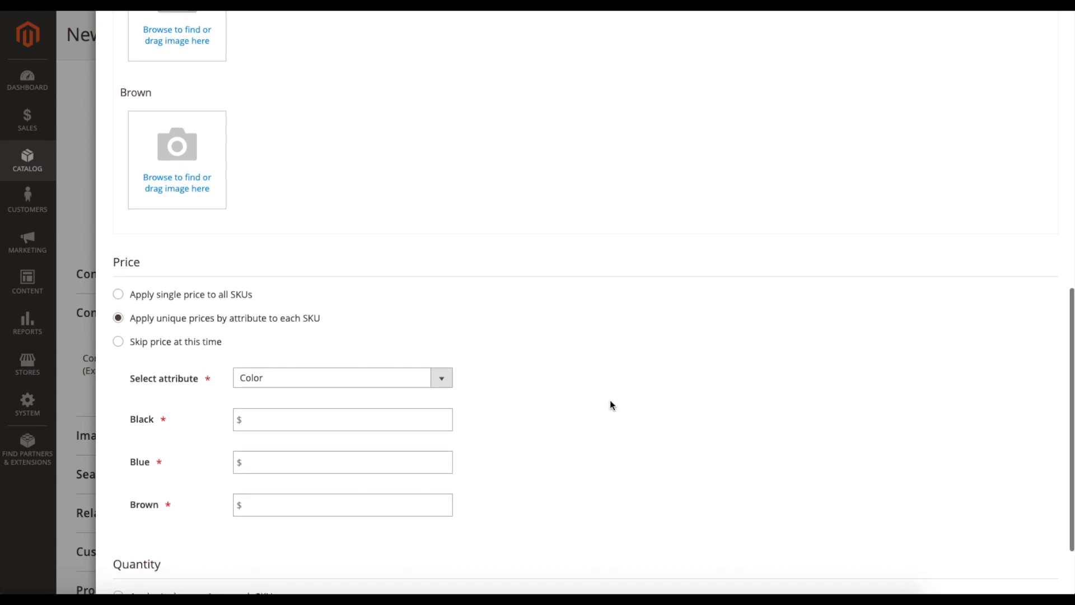
- Set the quantity to be unique for each SKU by the Color attribute
scroll(610, 401, "down", 2)
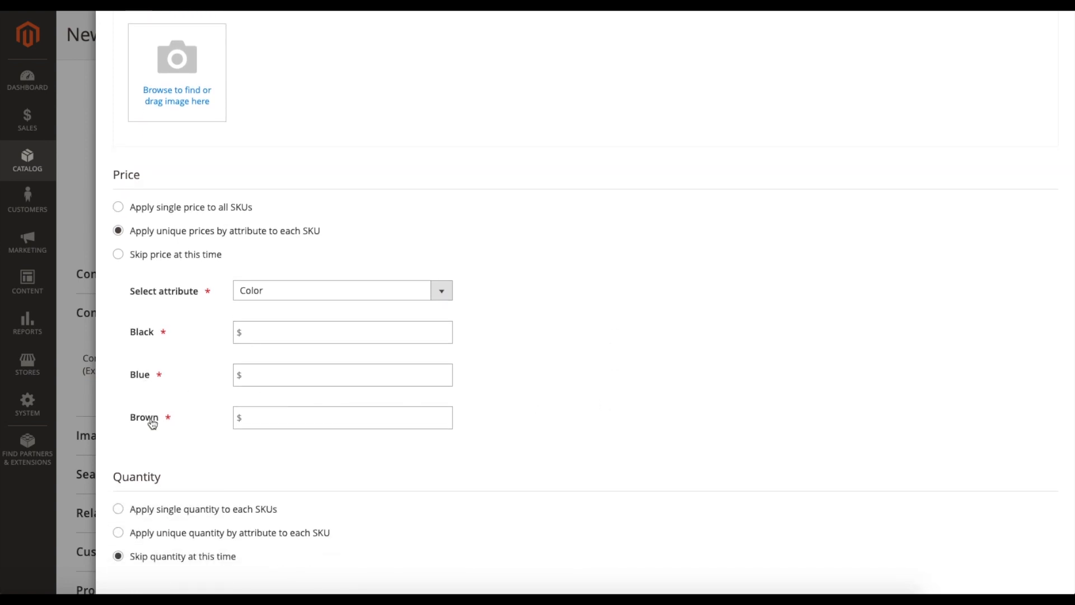
scroll(559, 350, "down", 1)
scroll(528, 351, "up", 1)
scroll(526, 351, "down", 1)
left_click(197, 505)
scroll(545, 431, "down", 1)
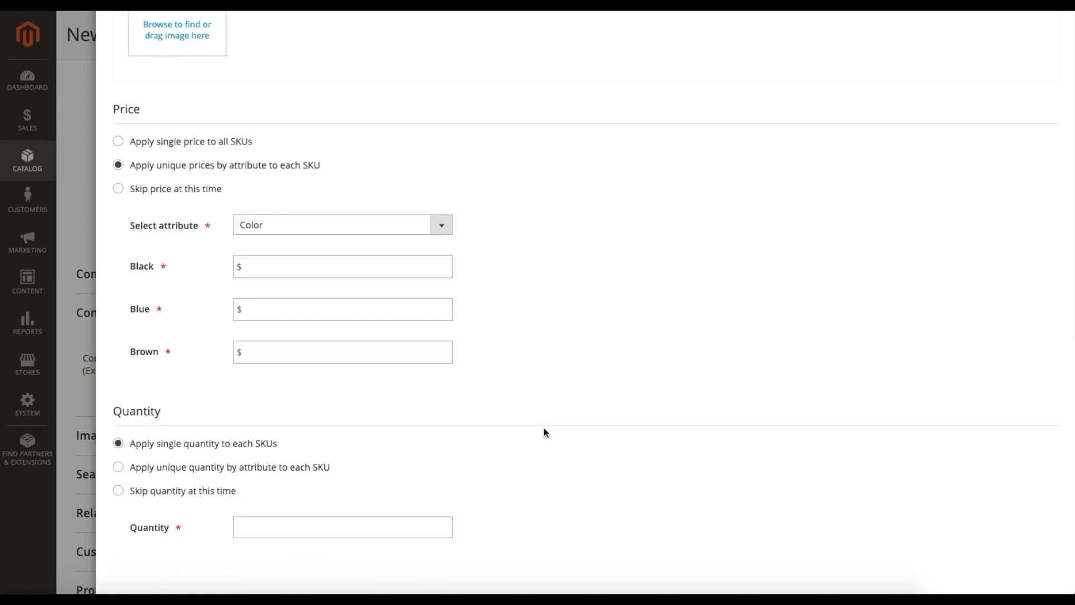
left_click(227, 472)
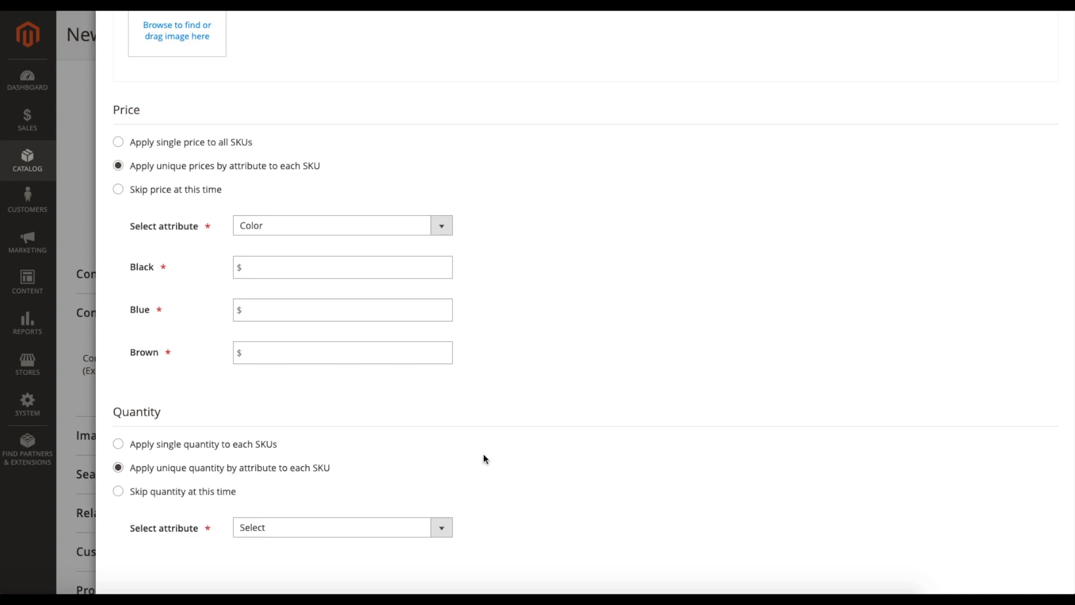
left_click(306, 535)
left_click(303, 540)
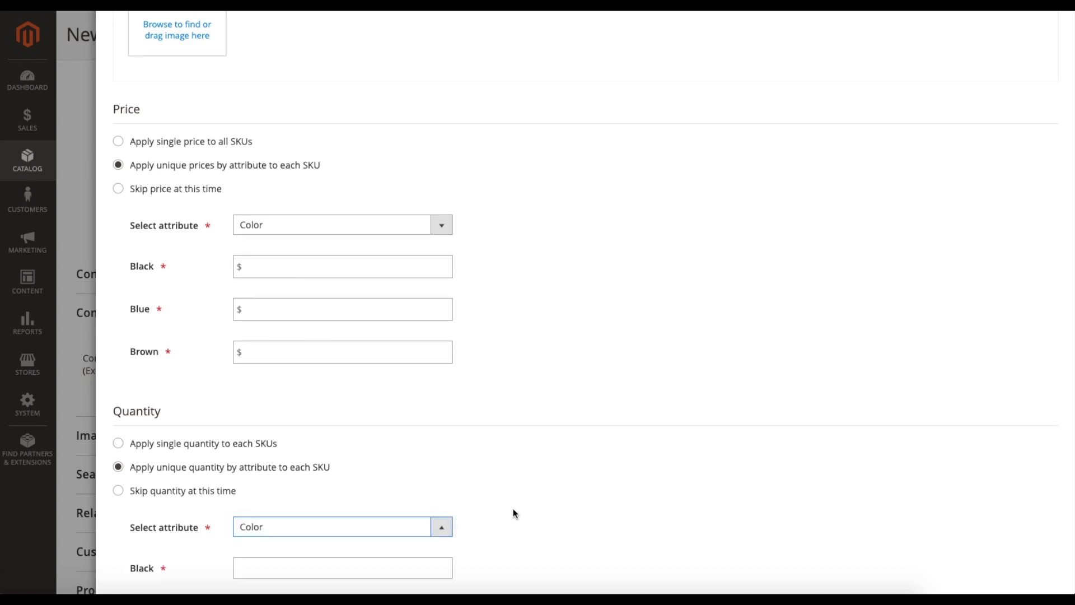
scroll(514, 511, "down", 2)
- Enter the quantities per color: 100 for Black, 120 for Blue and 140 for Brown
left_click(360, 444)
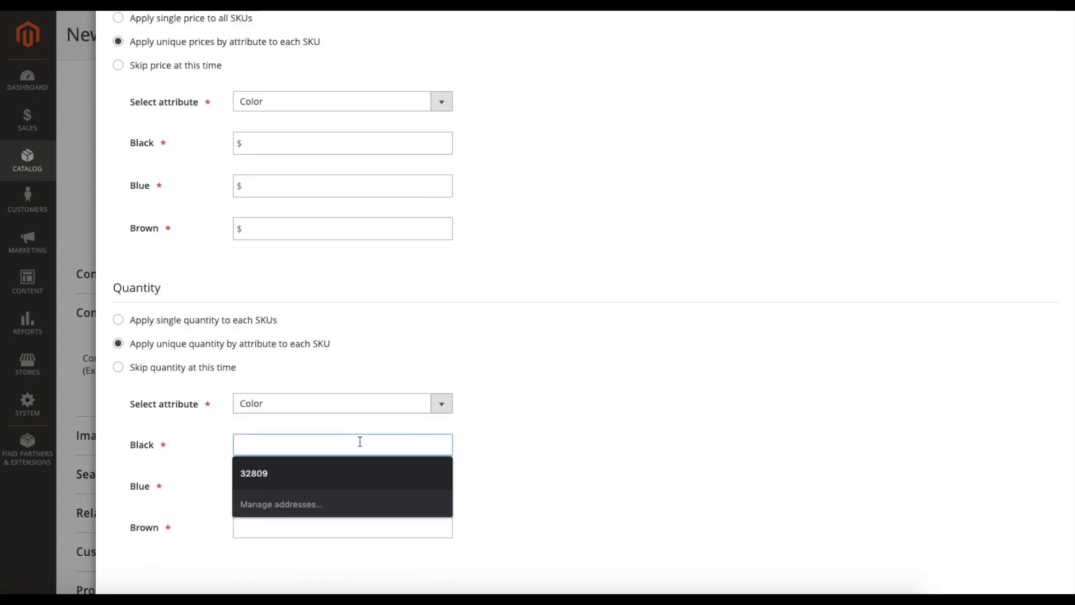
type("100")
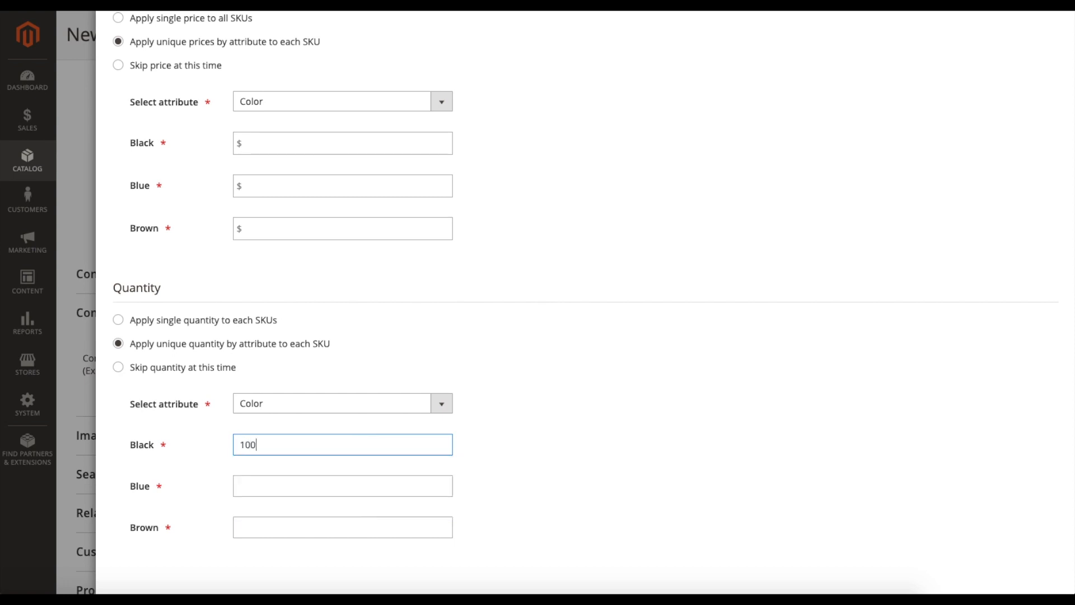
left_click(332, 484)
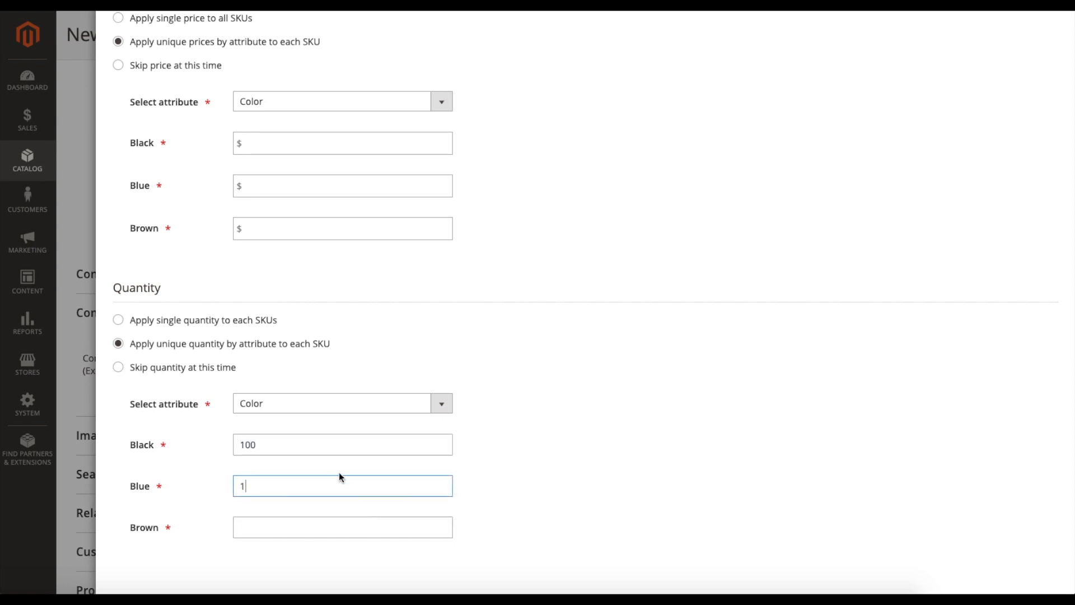
type("120")
left_click(294, 519)
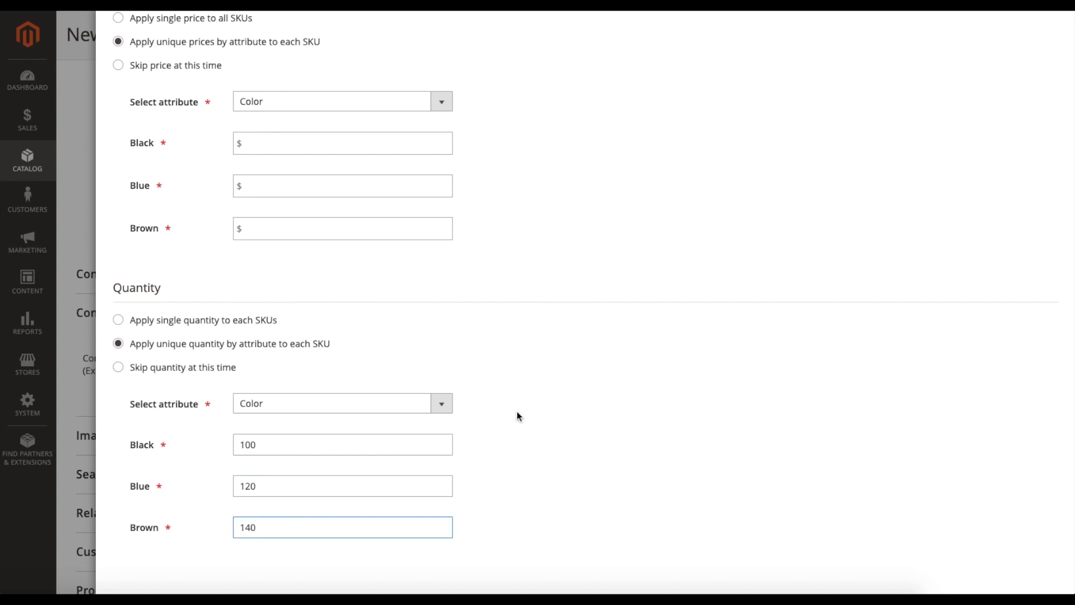
- Enter the prices per color: $10 for Black, $15 for Blue and $20 for Brown
scroll(526, 417, "up", 2)
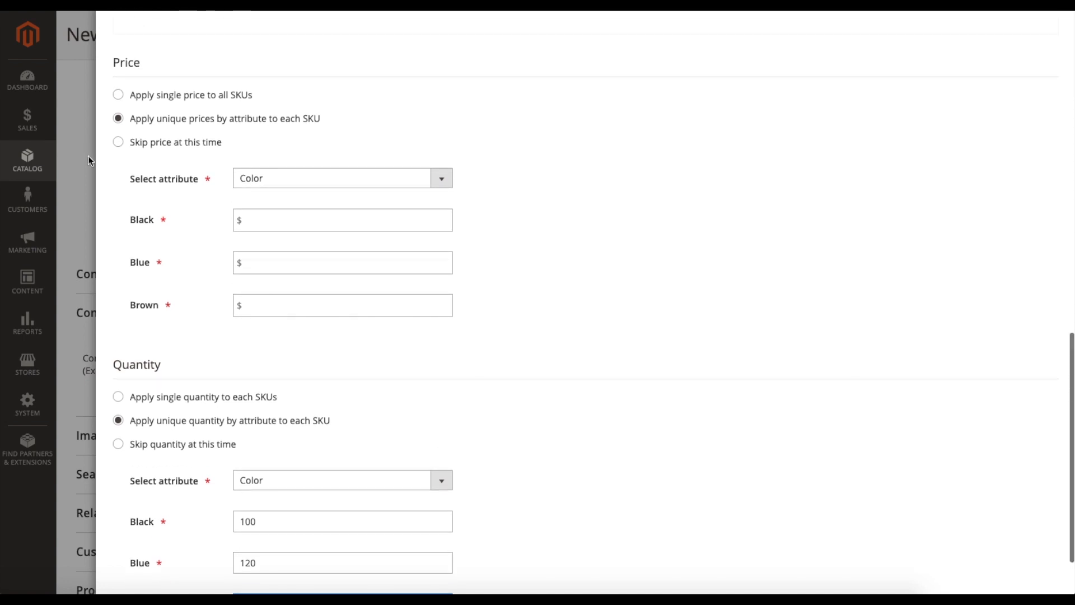
left_click(269, 219)
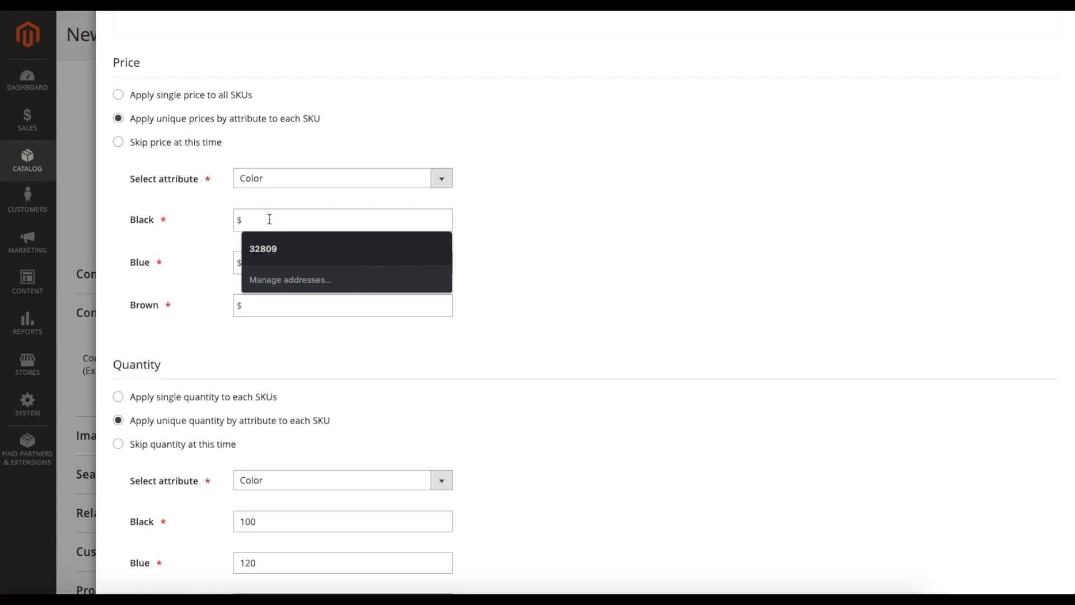
type("10")
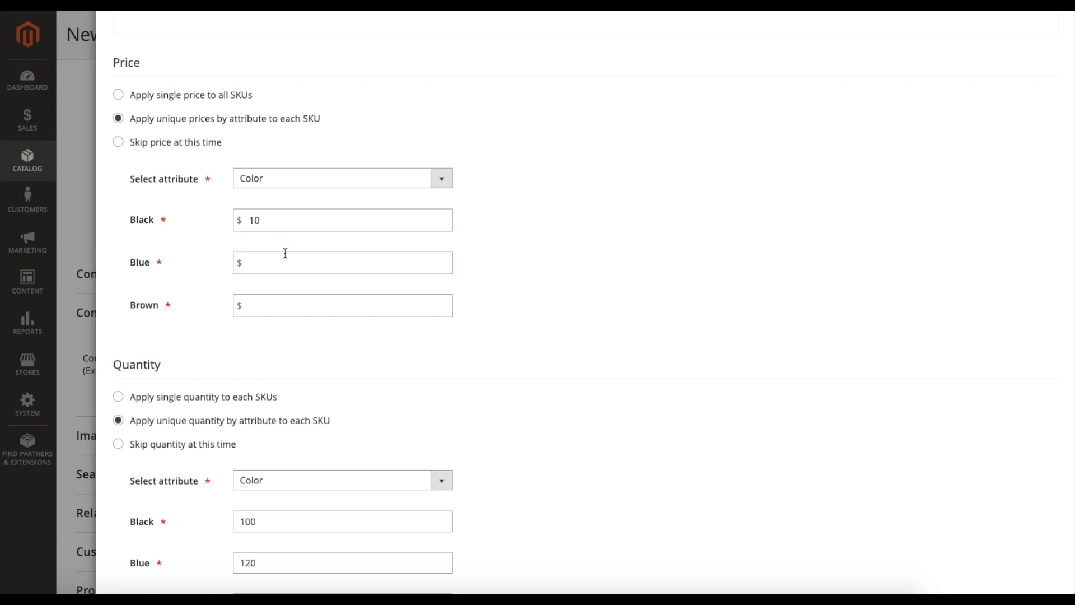
type("15")
left_click(293, 303)
type("2")
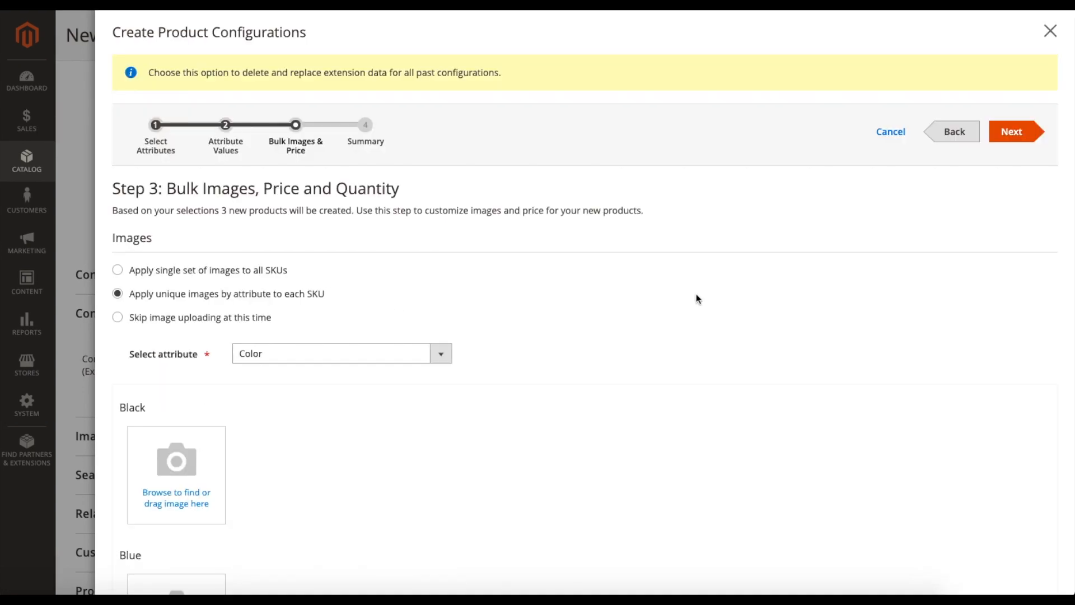
- Try to proceed to the summary, and switch pricing to skipped and back to unique prices by attribute
left_click(1011, 131)
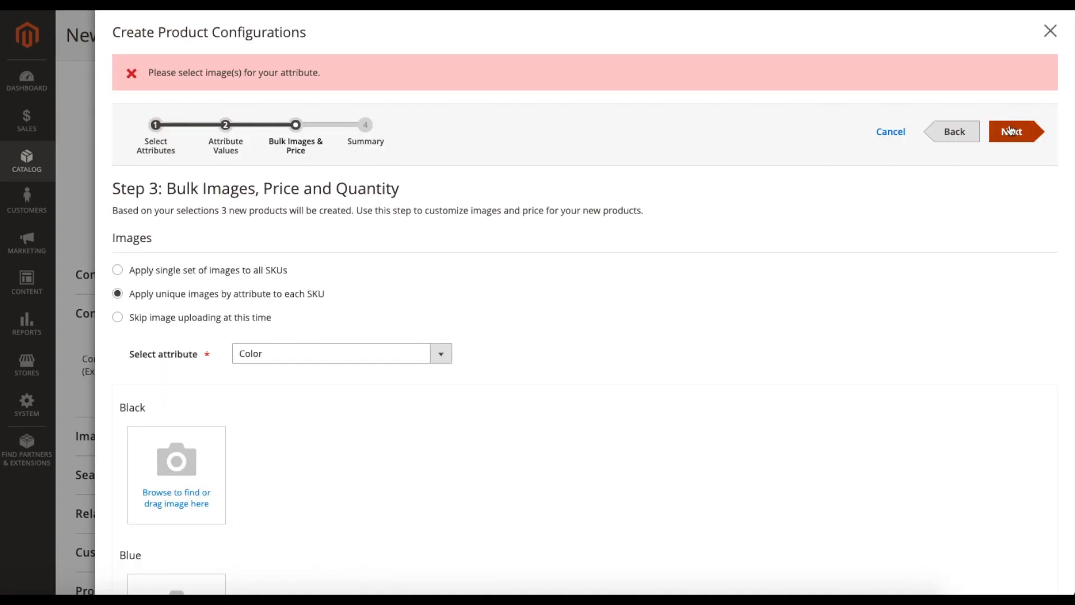
scroll(628, 322, "down", 6)
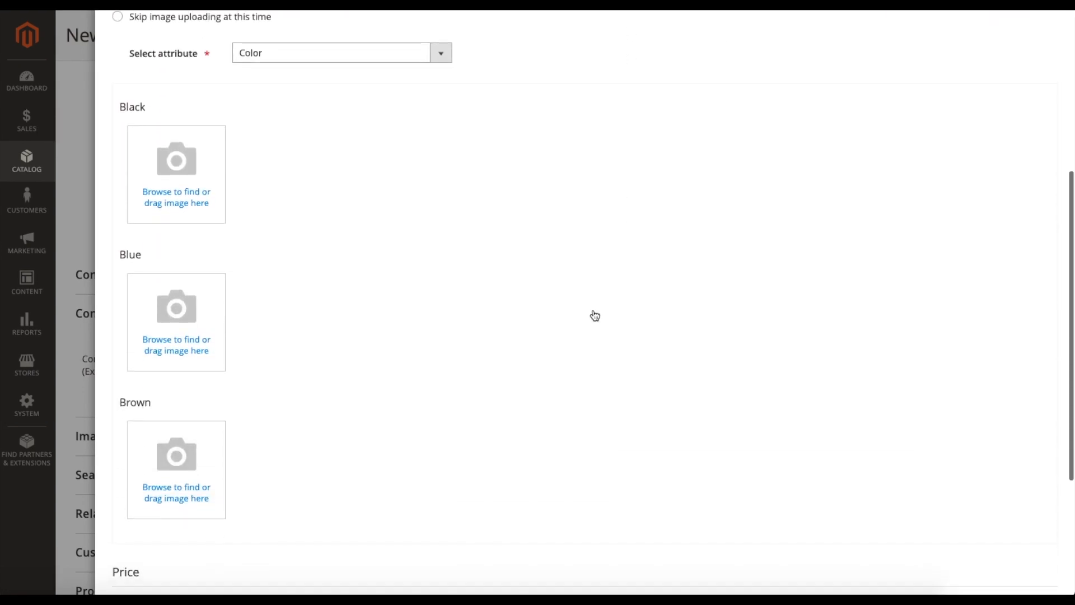
scroll(261, 241, "down", 2)
scroll(269, 242, "up", 6)
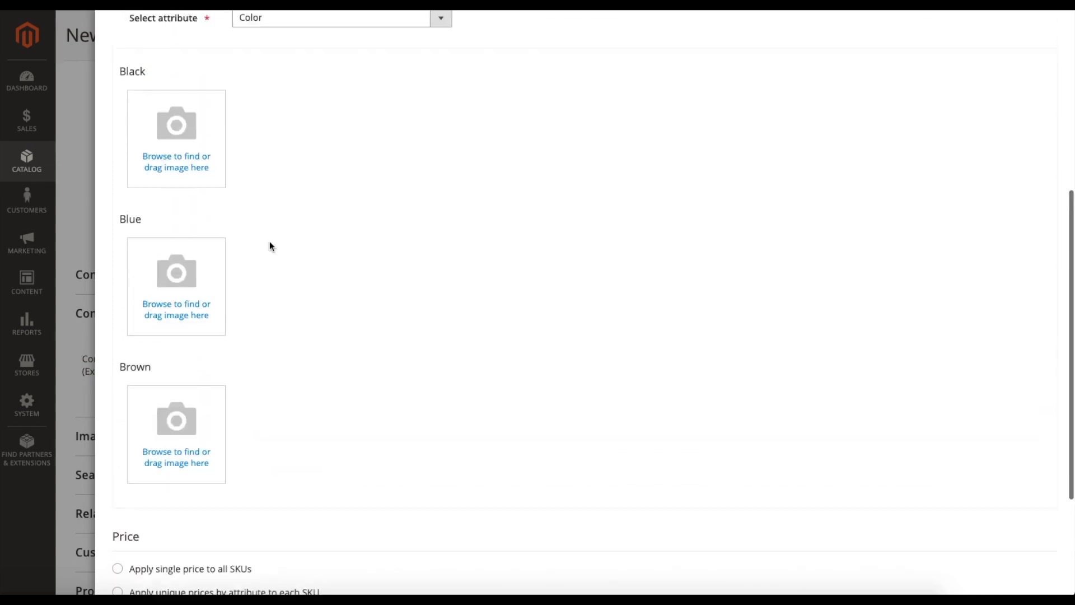
scroll(270, 241, "down", 6)
left_click(118, 524)
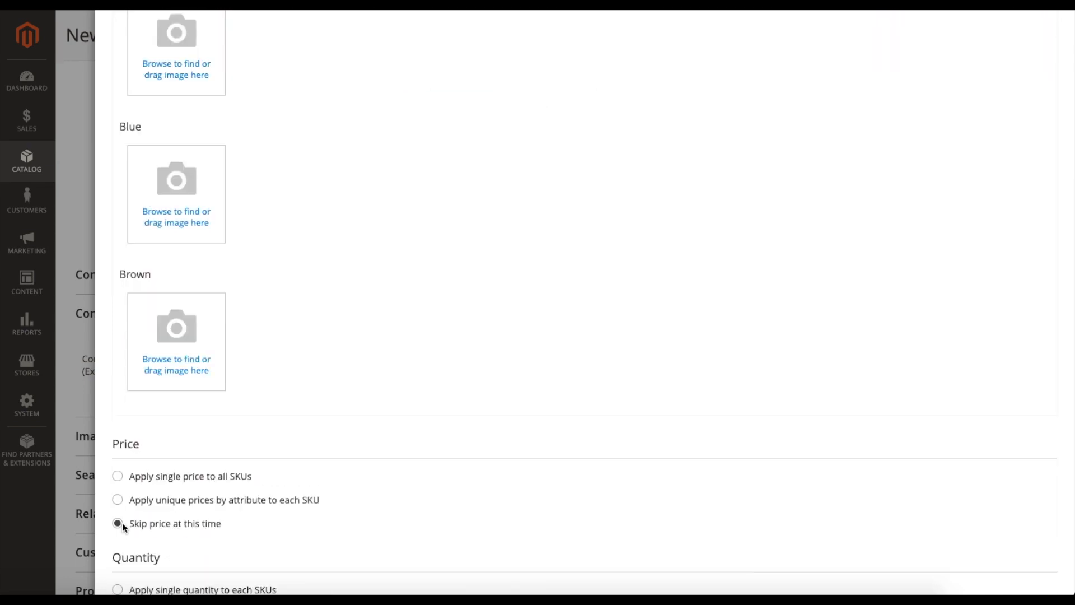
left_click(118, 500)
- Skip image uploading for the configurations and proceed to the summary of new products
scroll(329, 319, "up", 7)
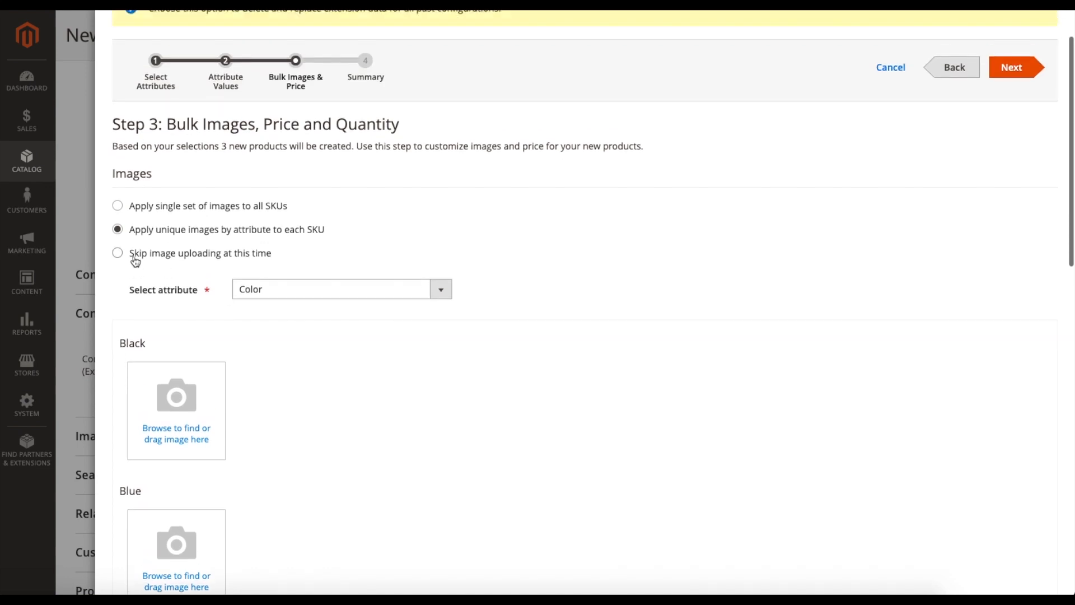
left_click(134, 258)
scroll(529, 309, "up", 2)
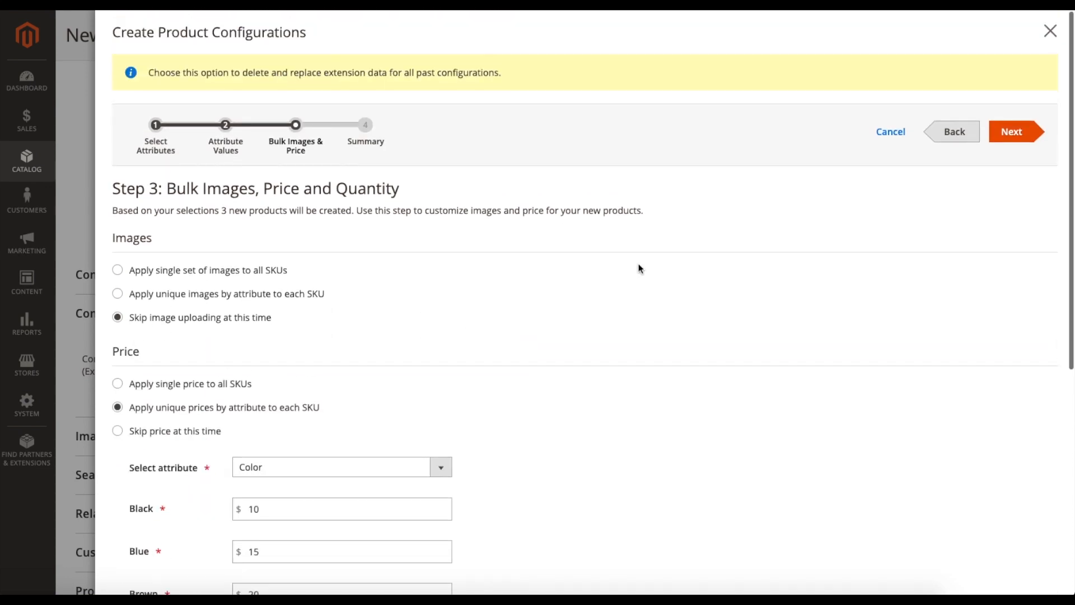
left_click(1000, 141)
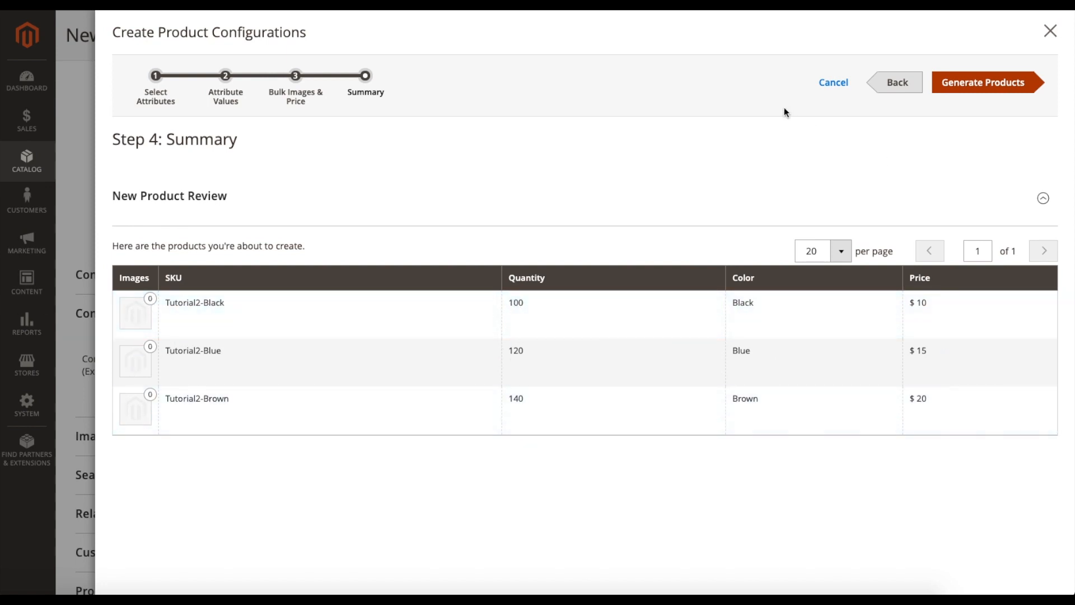
- Generate the Black, Blue and Brown products and review them among the product's current variations
left_click(964, 92)
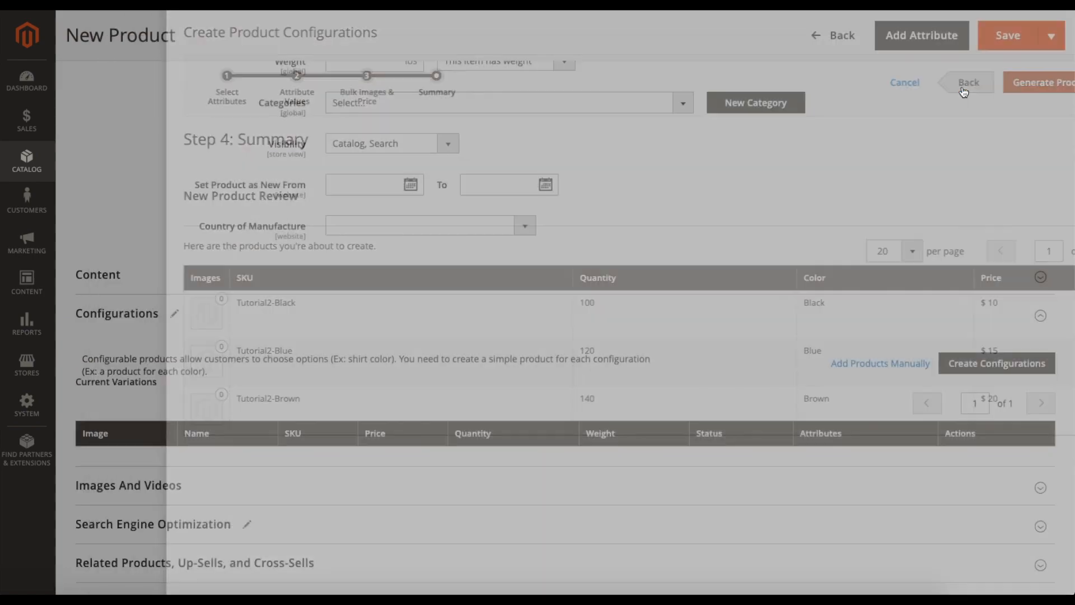
scroll(719, 298, "down", 3)
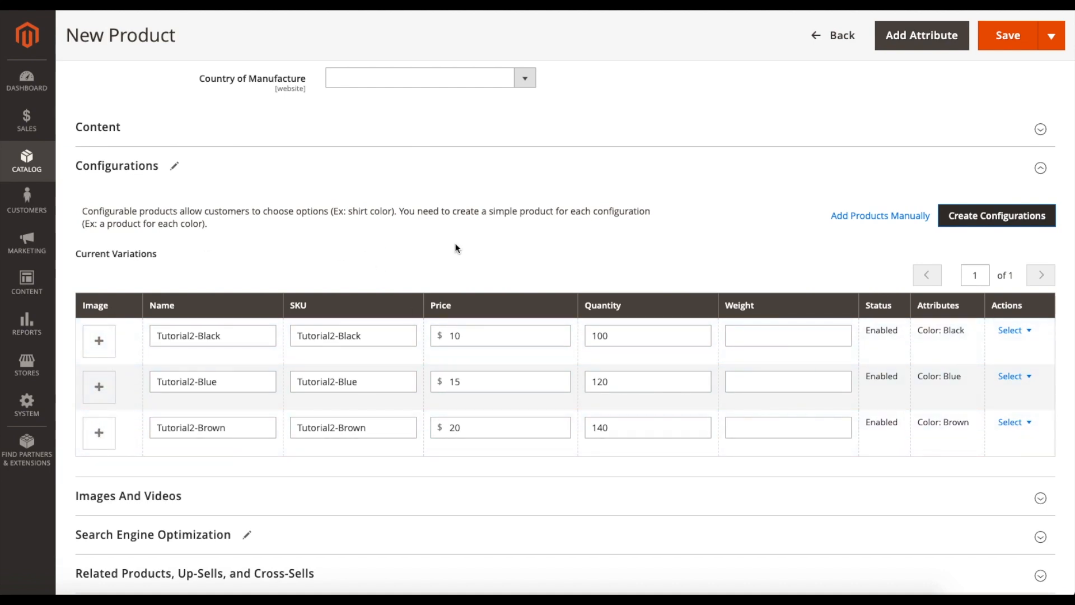
scroll(194, 309, "up", 1)
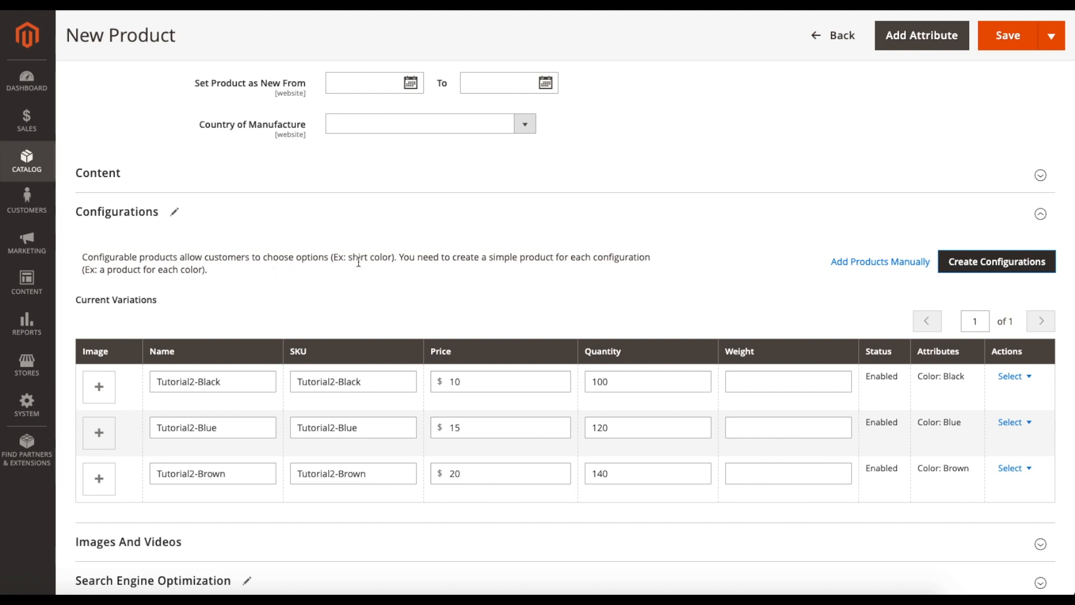
scroll(358, 262, "down", 4)
scroll(693, 271, "up", 3)
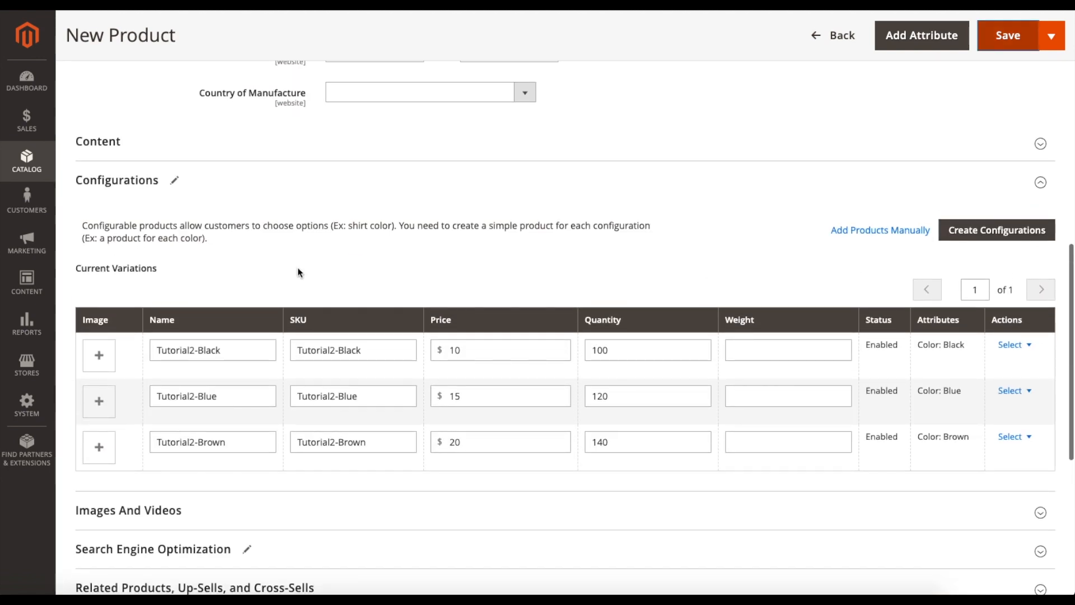
scroll(659, 260, "down", 2)
scroll(660, 260, "up", 15)
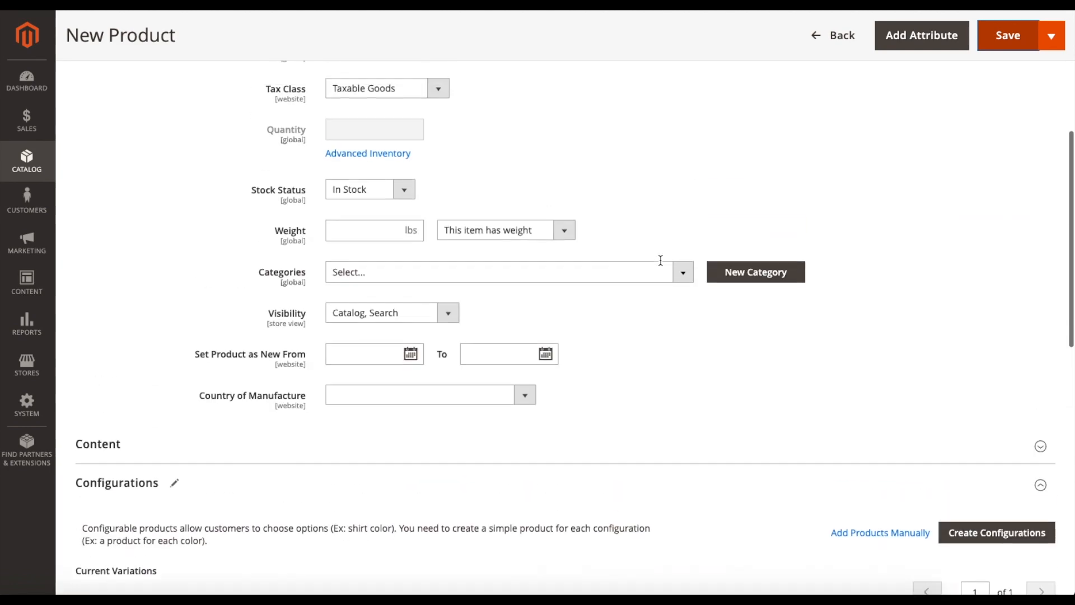
scroll(889, 305, "down", 15)
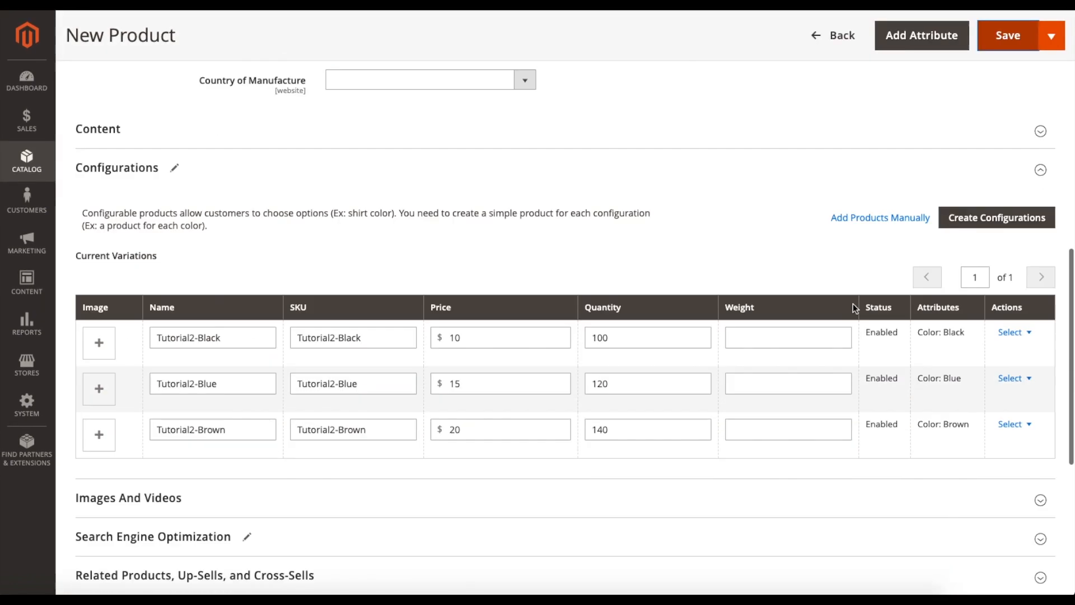
- Save the Tutorial2 product, adding the configurable attributes to the current Attribute Set
scroll(728, 308, "up", 15)
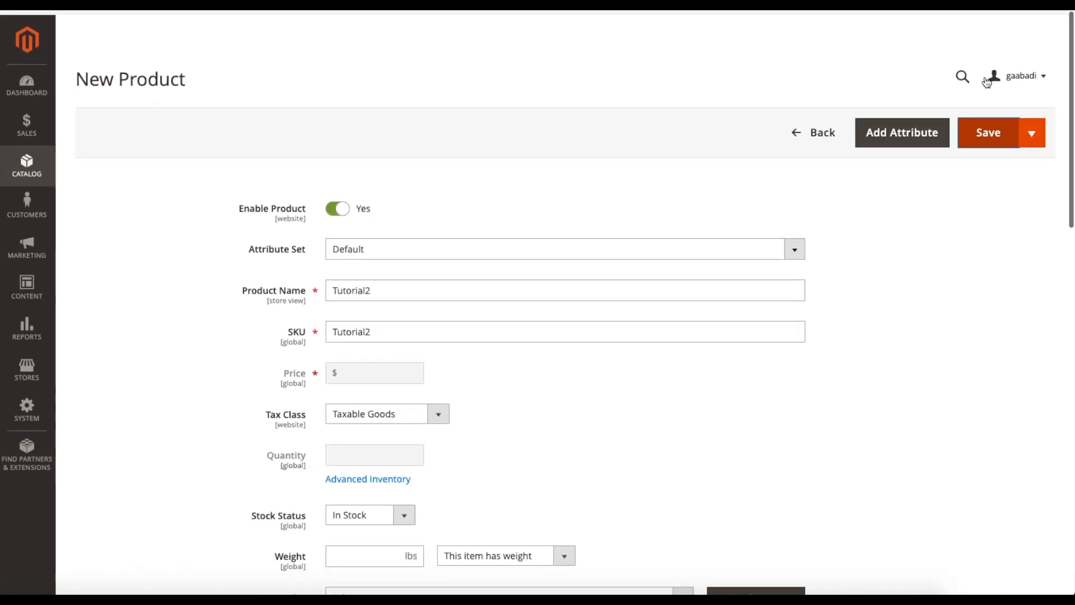
left_click(984, 129)
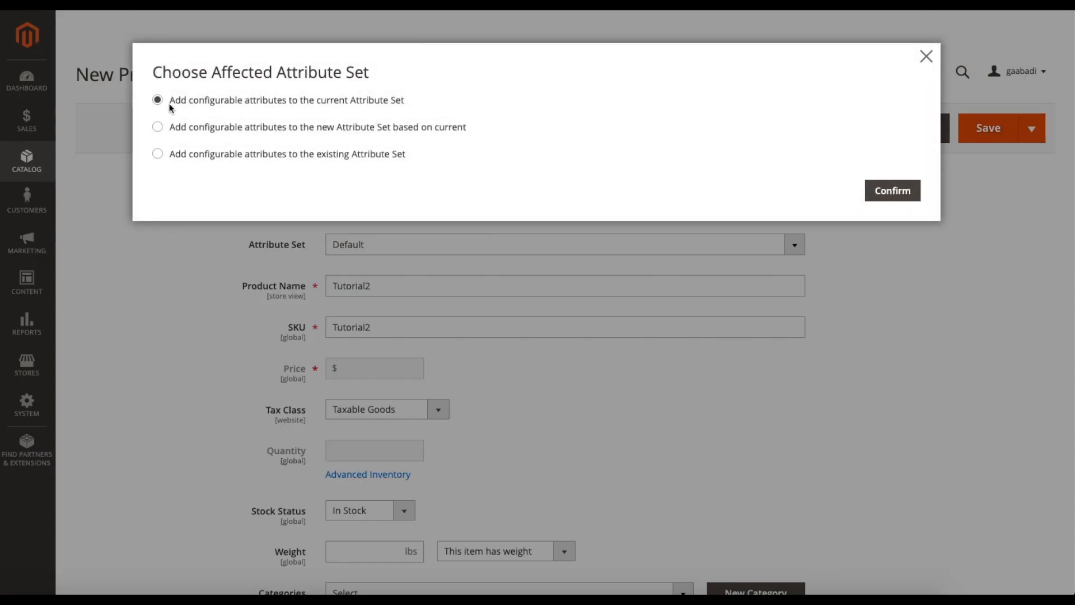
left_click(883, 191)
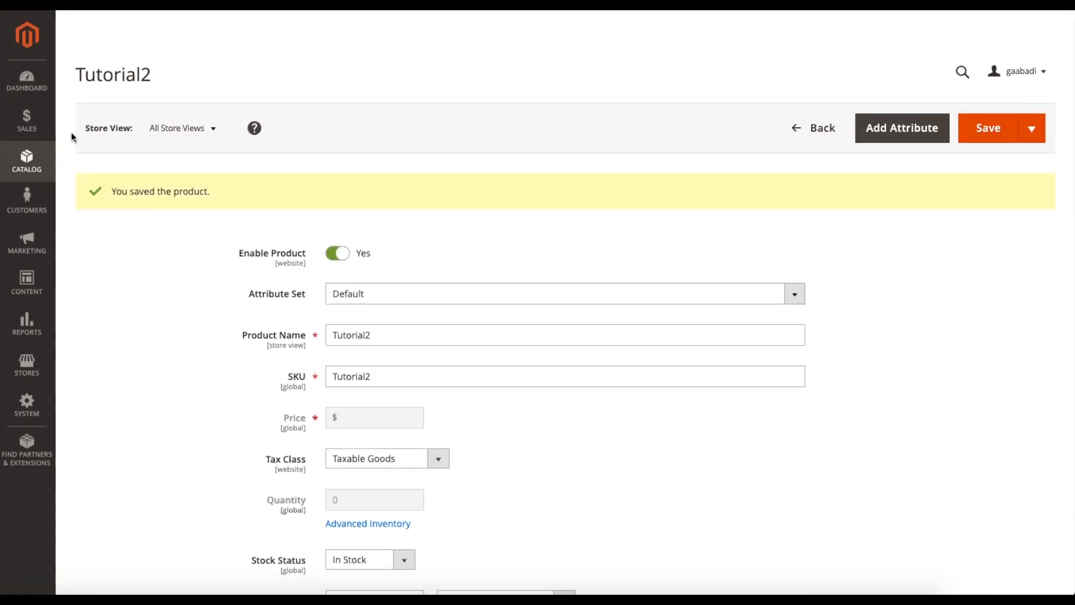
- Return to the product list and review the Tutorial2 product with its color variations
left_click(815, 130)
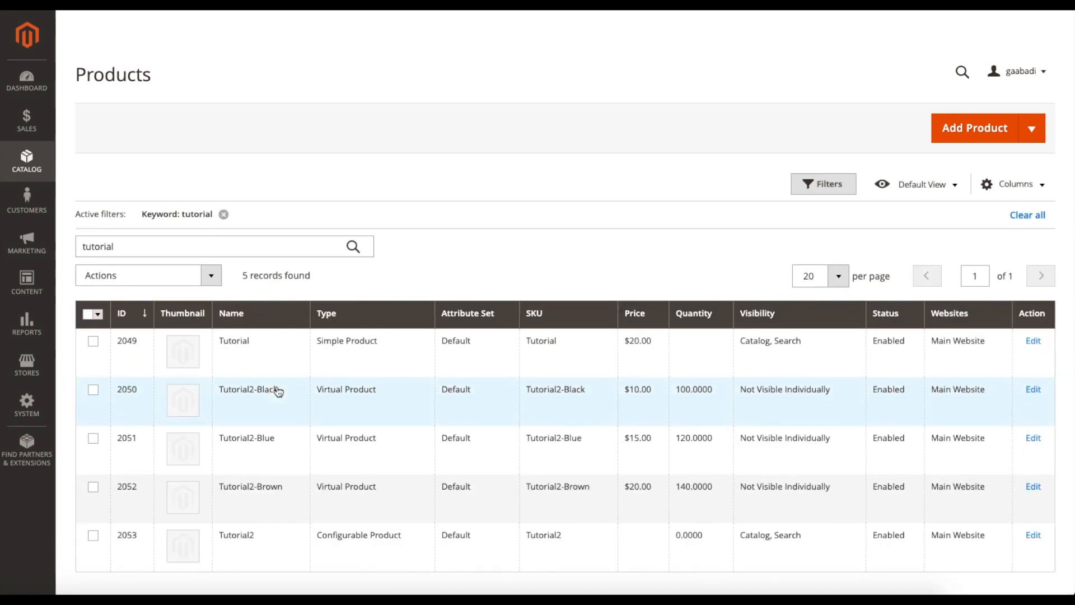
scroll(283, 390, "down", 3)
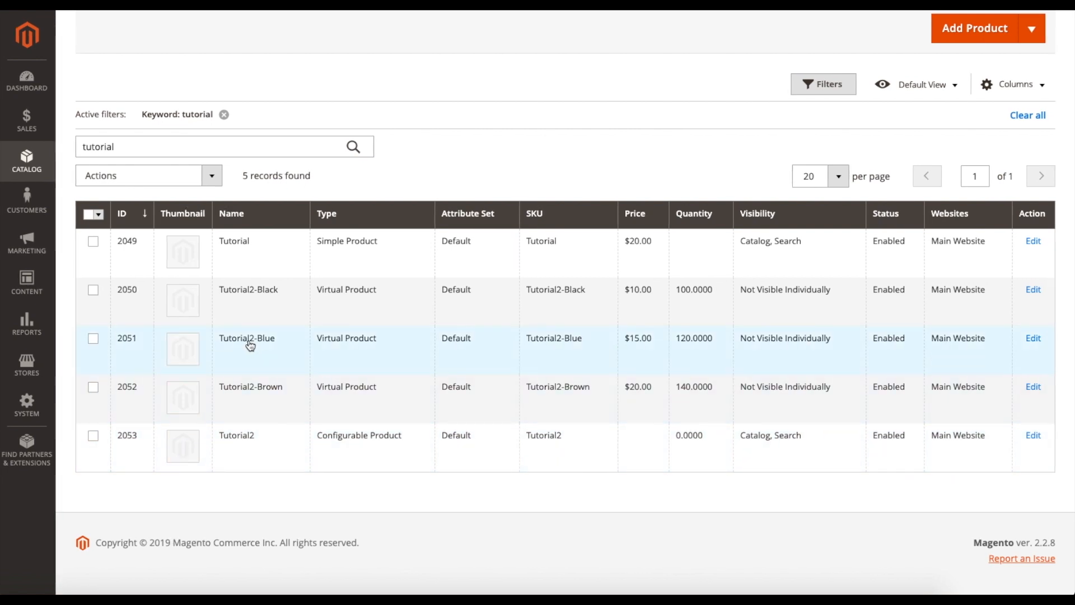
scroll(778, 290, "up", 3)
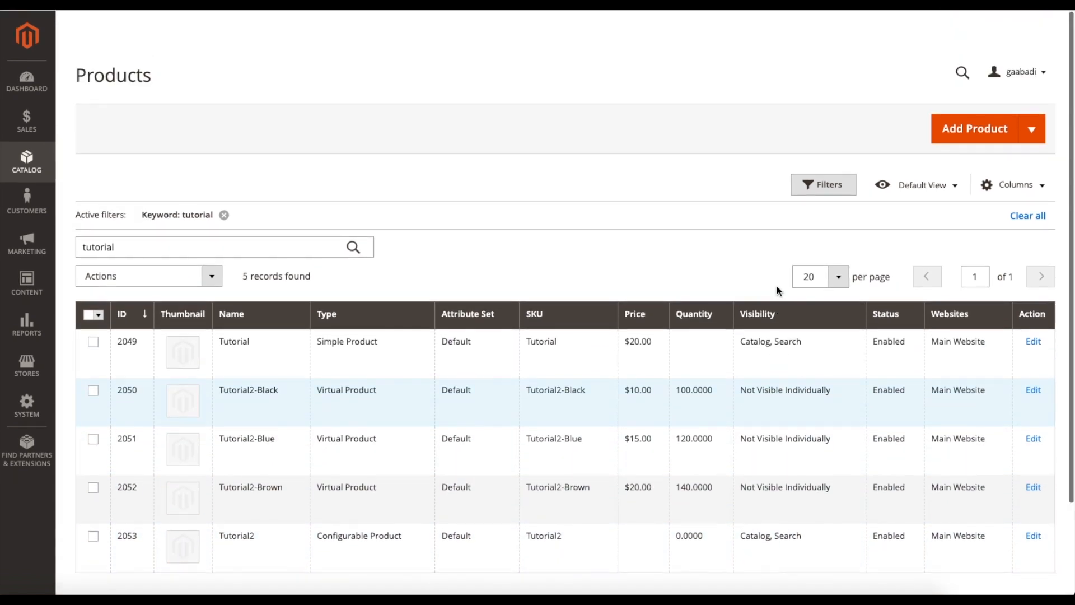
- Start a new downloadable product and go to its Downloadable Information section
left_click(1041, 133)
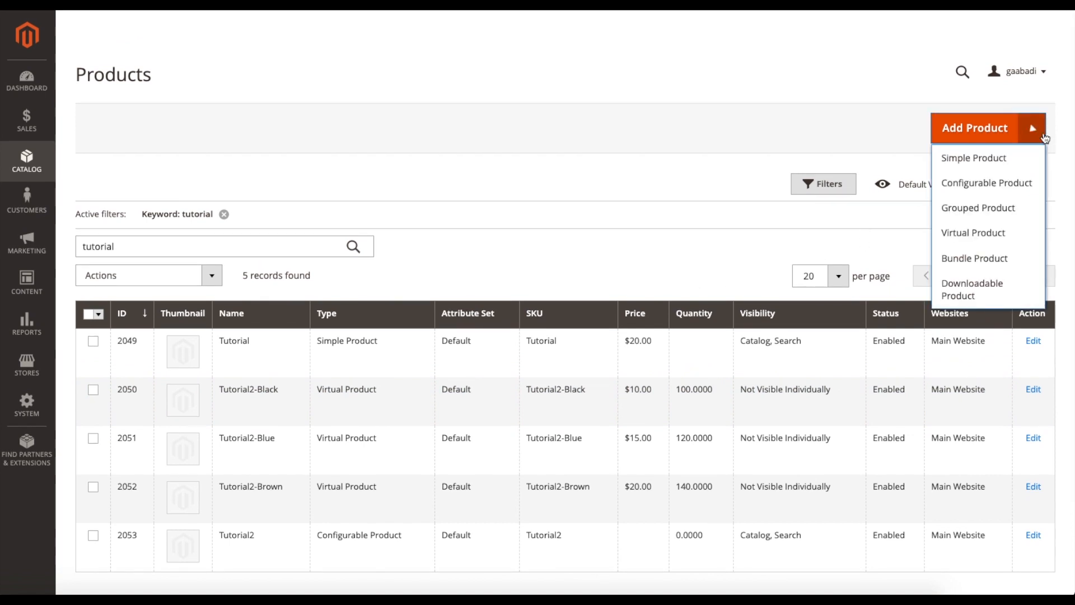
left_click(960, 287)
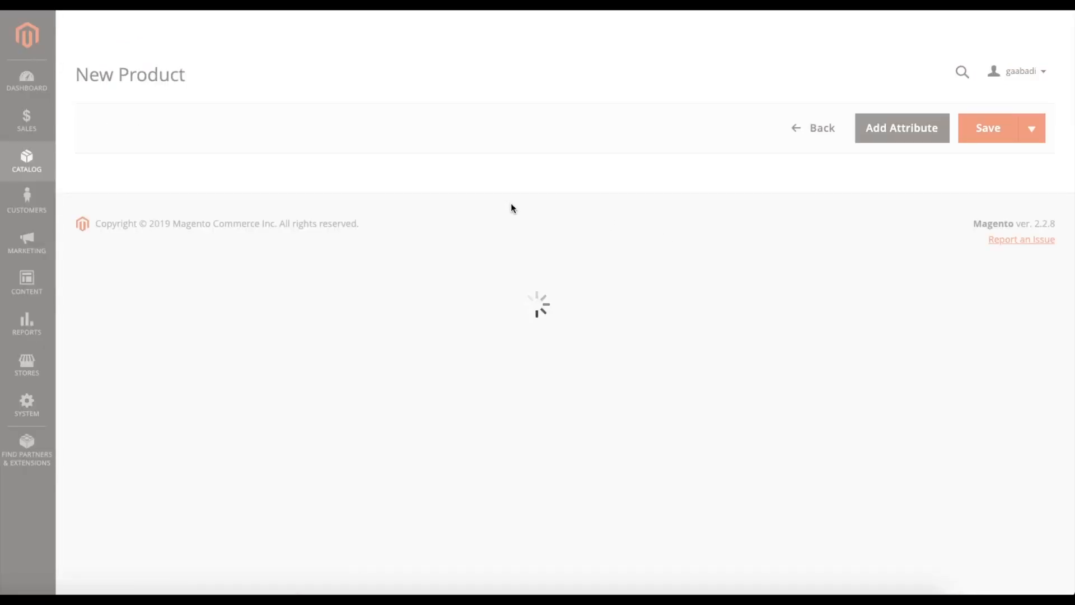
scroll(522, 227, "down", 5)
scroll(551, 304, "down", 10)
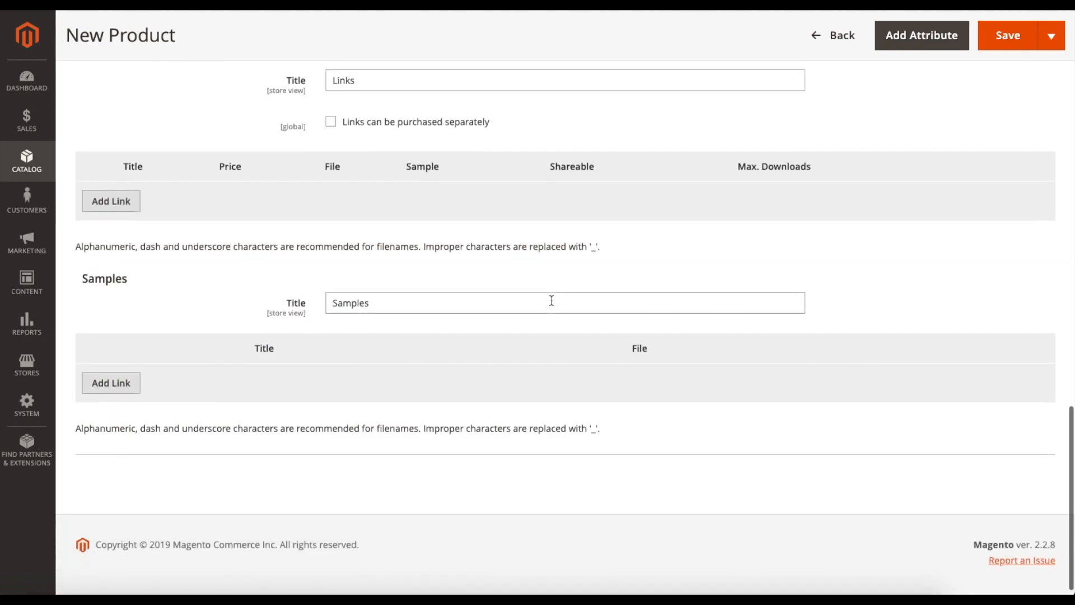
scroll(551, 304, "up", 5)
scroll(482, 276, "up", 10)
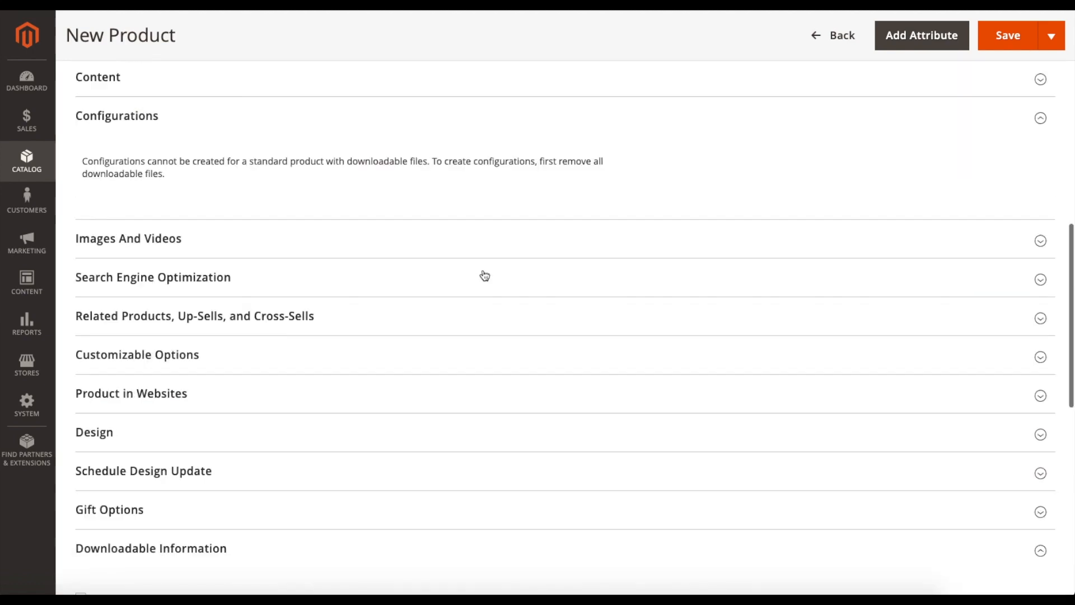
scroll(244, 235, "down", 14)
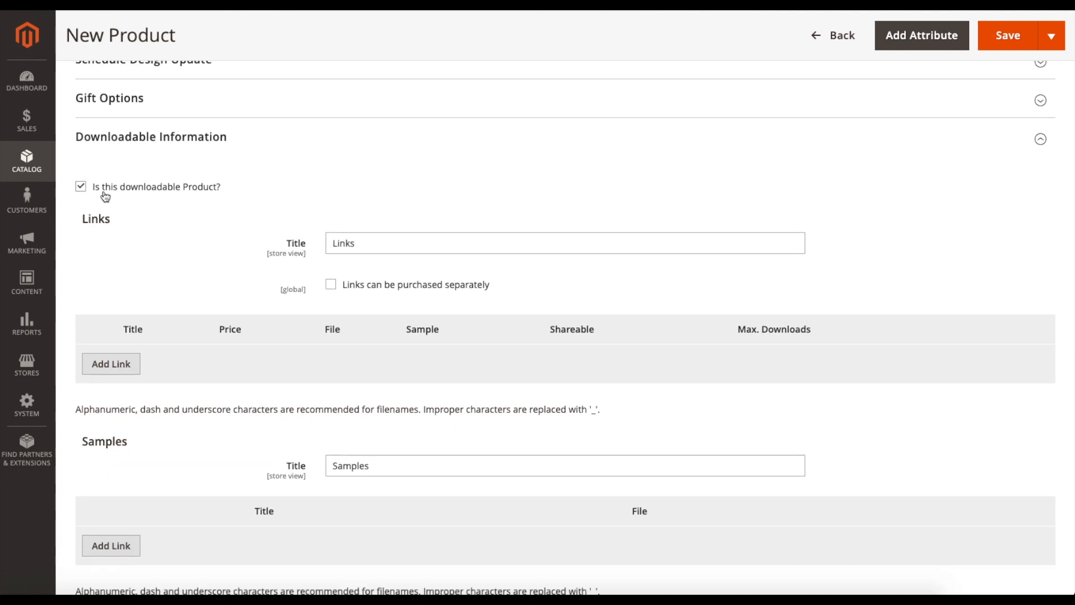
- Change the Links section title to Tutorial and allow the links to be purchased separately
left_click(384, 245)
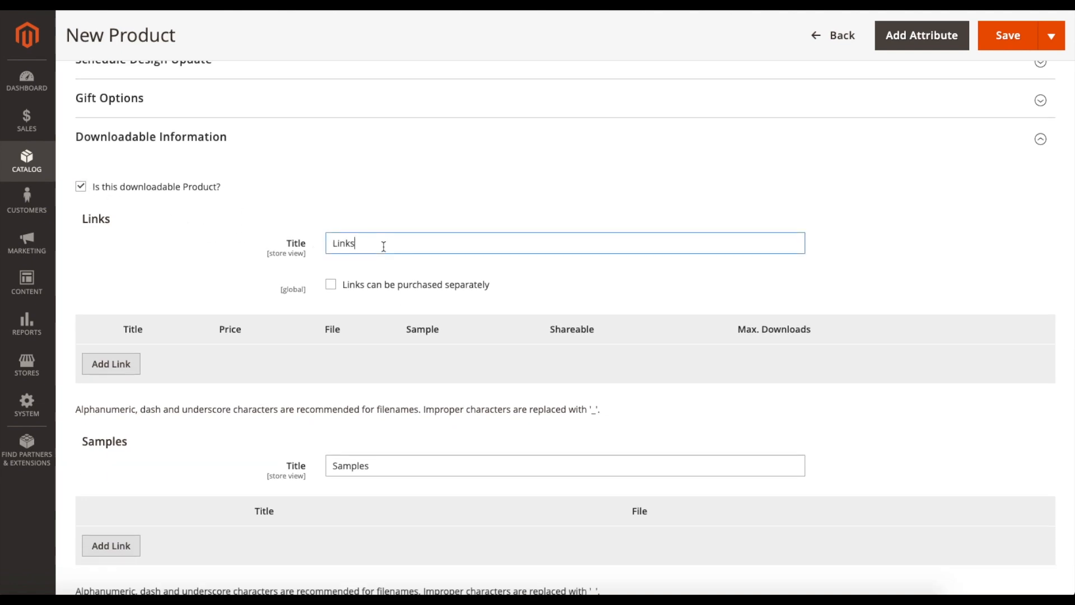
left_click_drag(384, 247, 305, 240)
key("BackSpace")
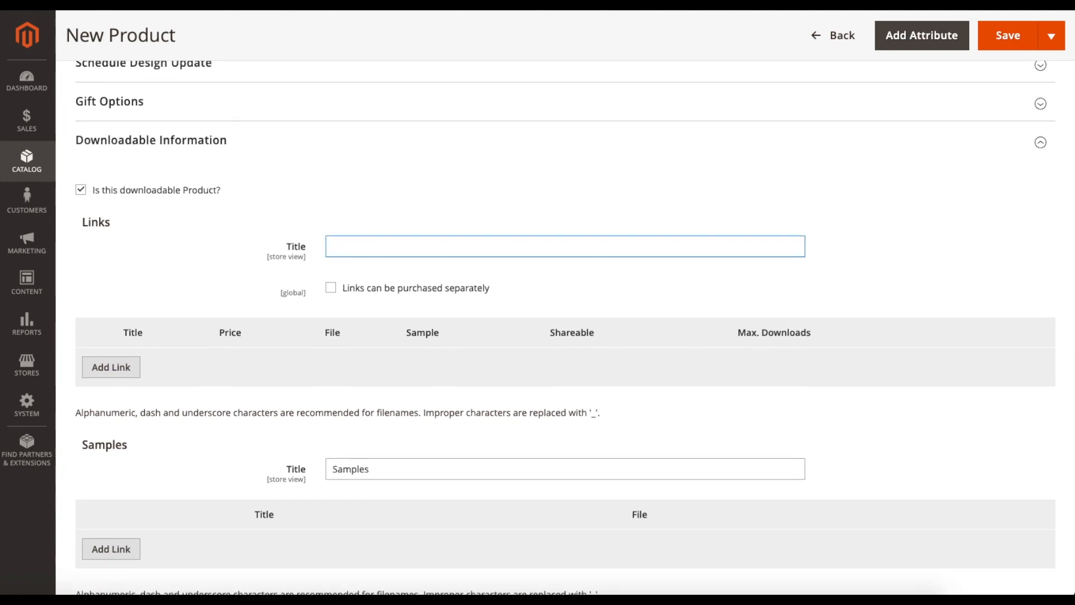
left_click(377, 207)
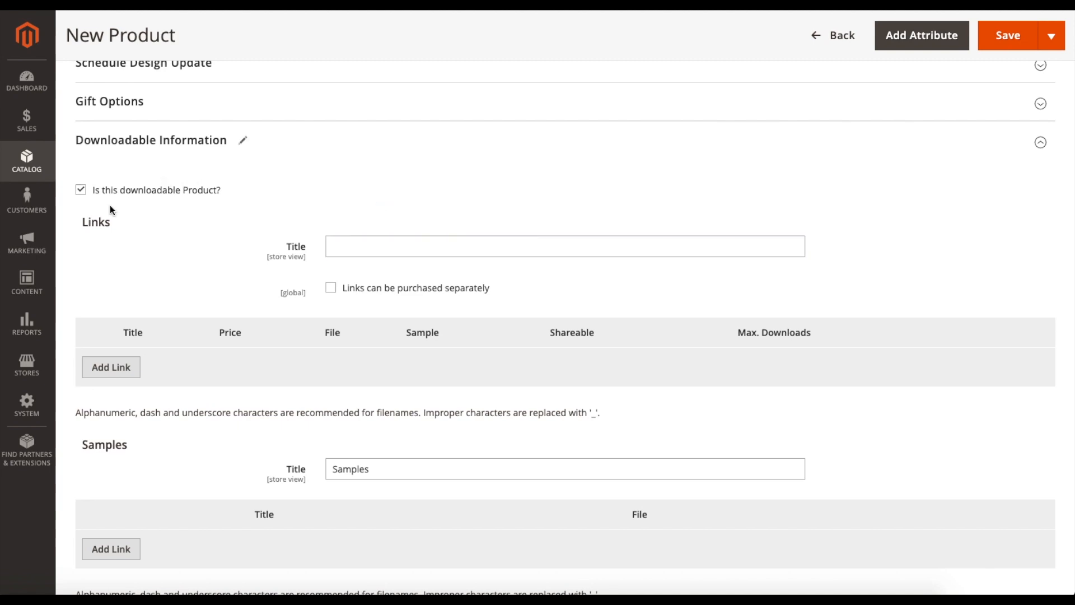
left_click(354, 246)
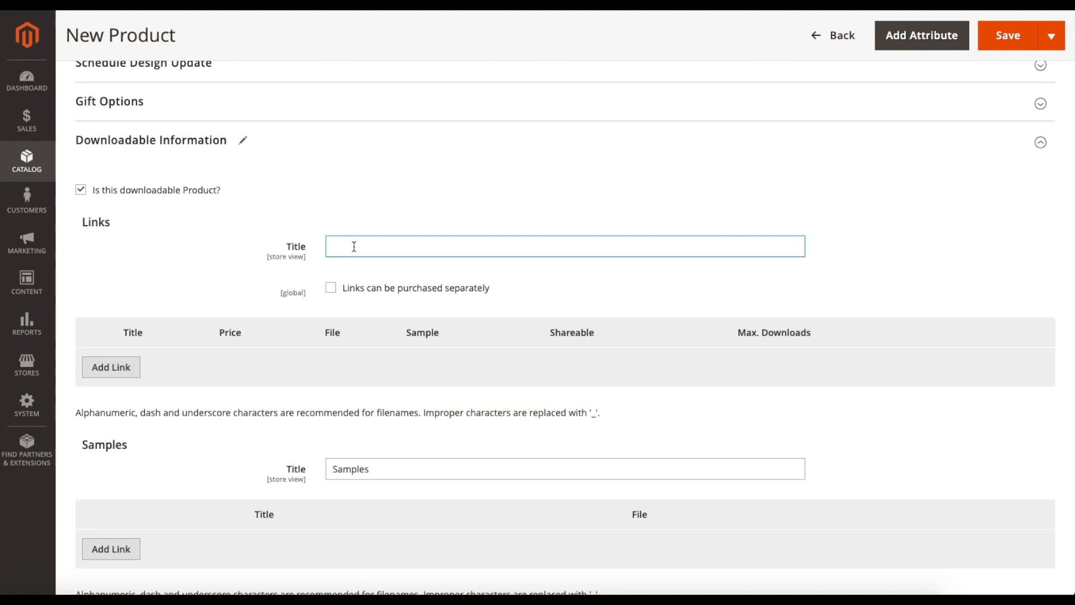
left_click(346, 210)
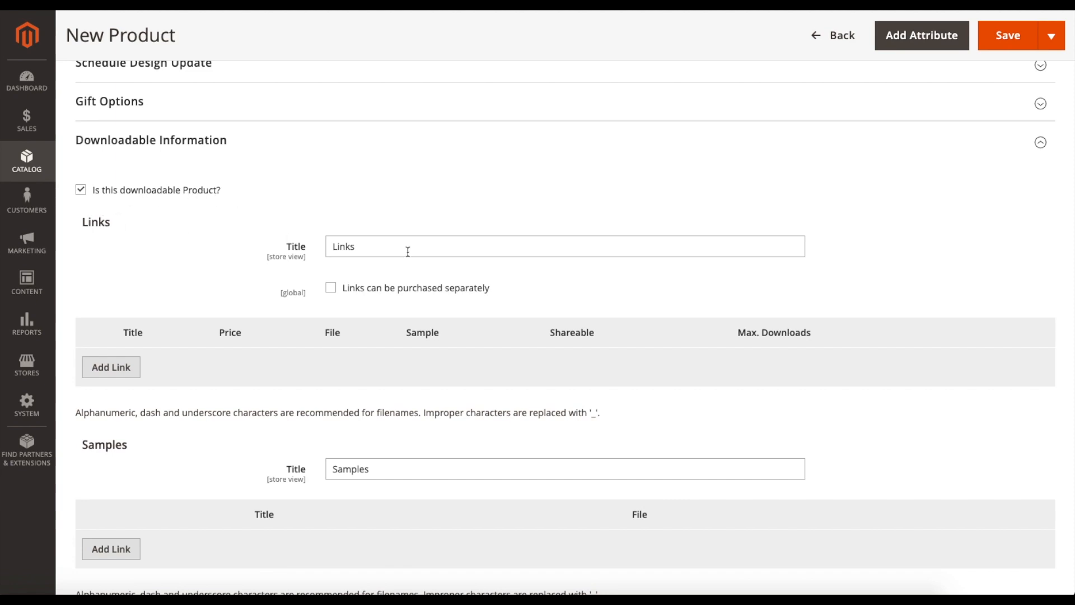
left_click_drag(365, 250, 320, 252)
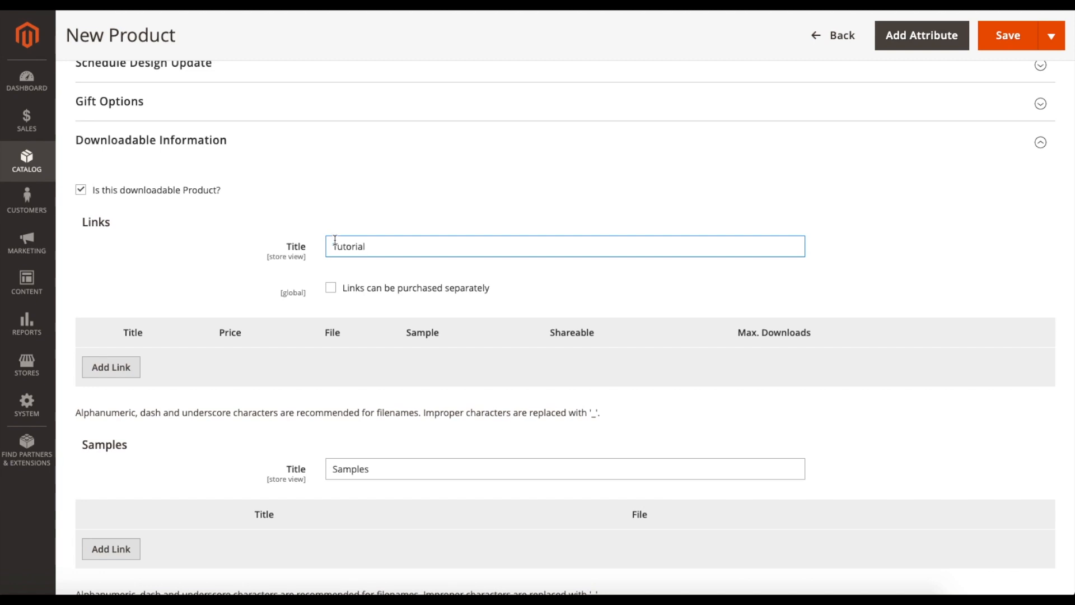
left_click(332, 289)
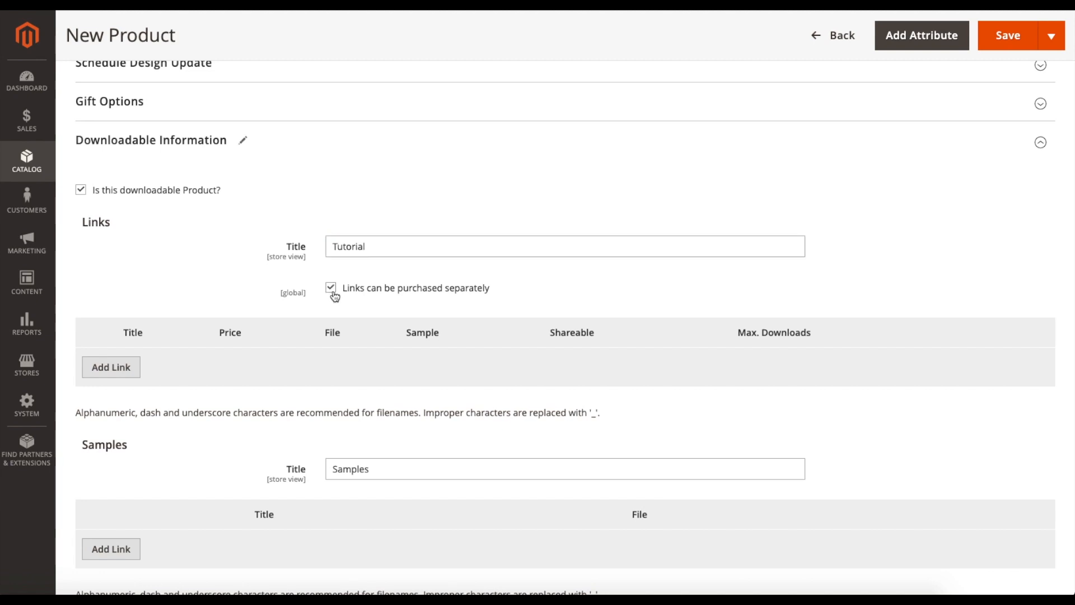
- Add a download link named Title with a price of $10.00
left_click(132, 372)
scroll(201, 404, "down", 1)
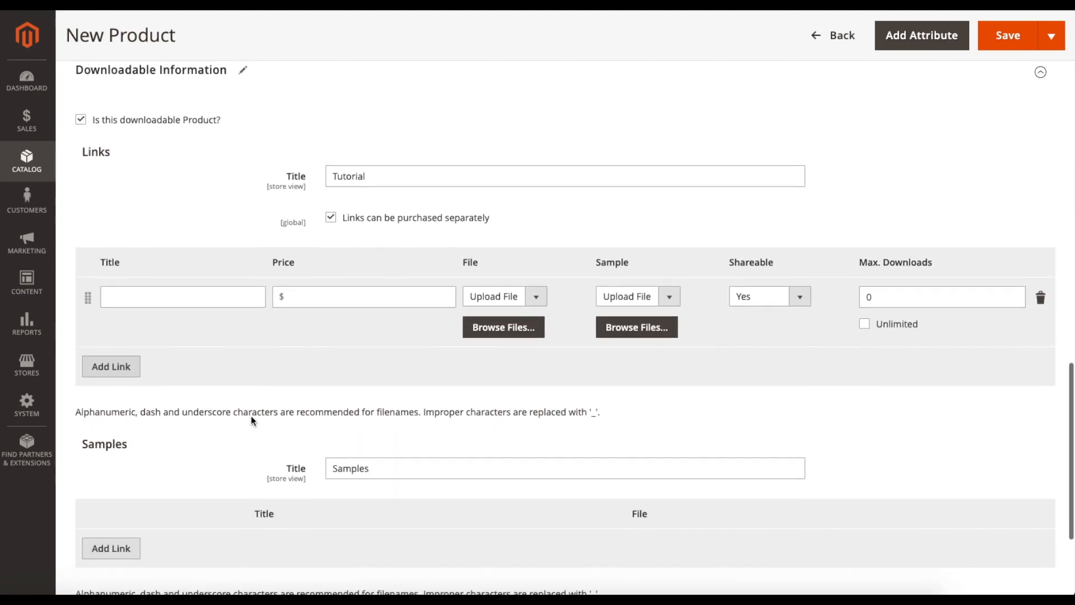
left_click(170, 299)
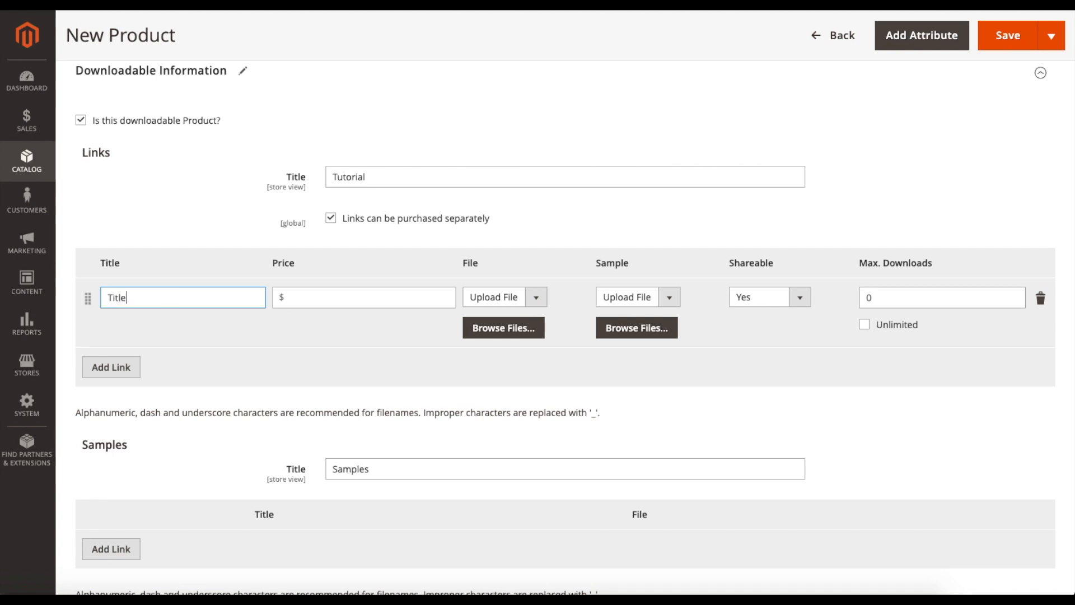
left_click(318, 289)
type("10")
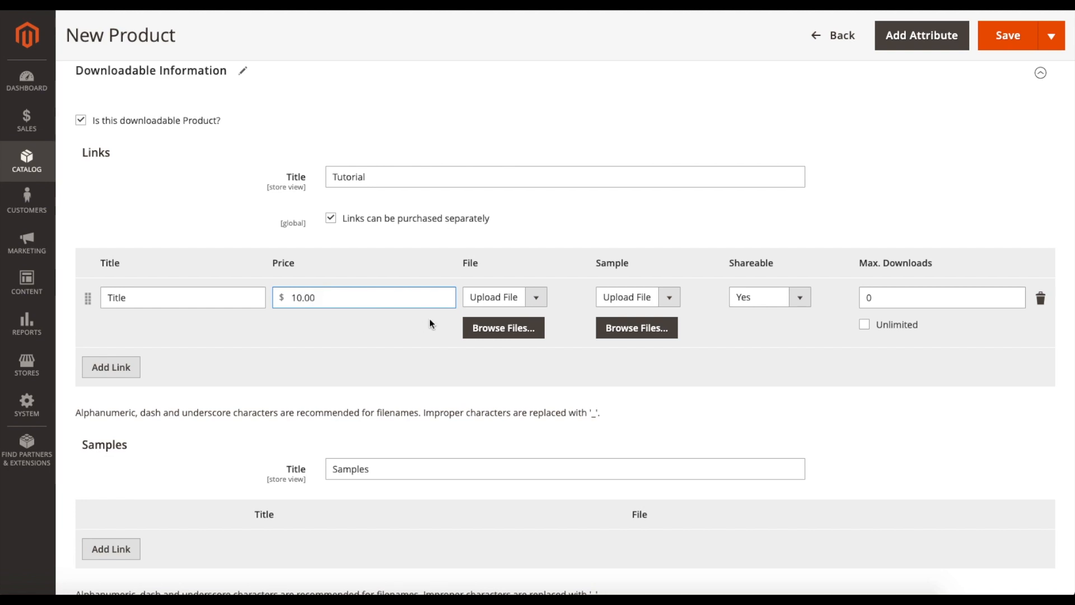
- Set both the file and the sample source of the download link to URL
left_click(502, 297)
left_click(479, 309)
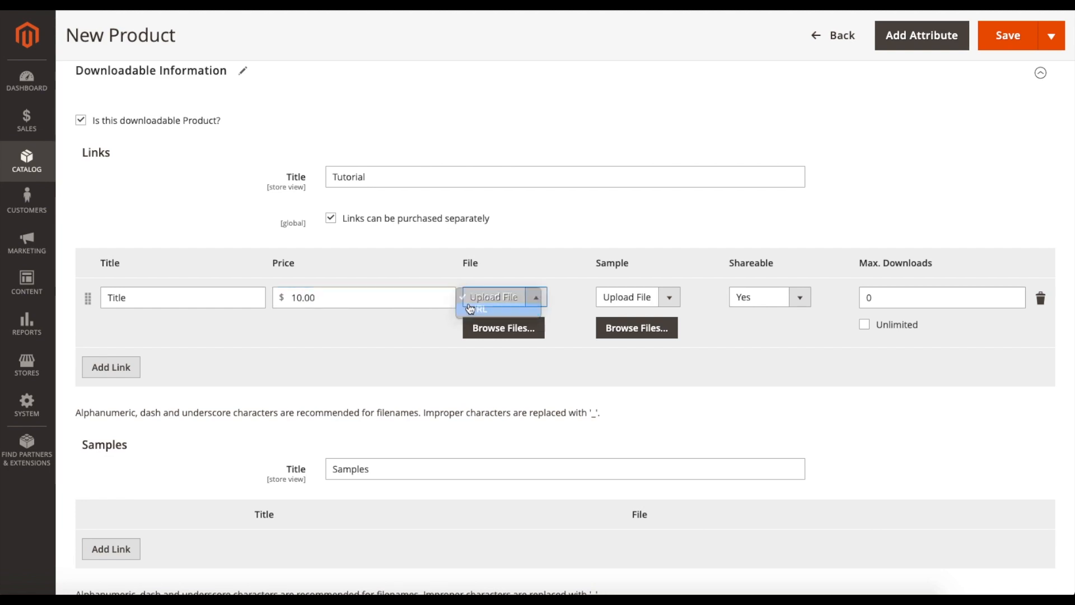
left_click(664, 303)
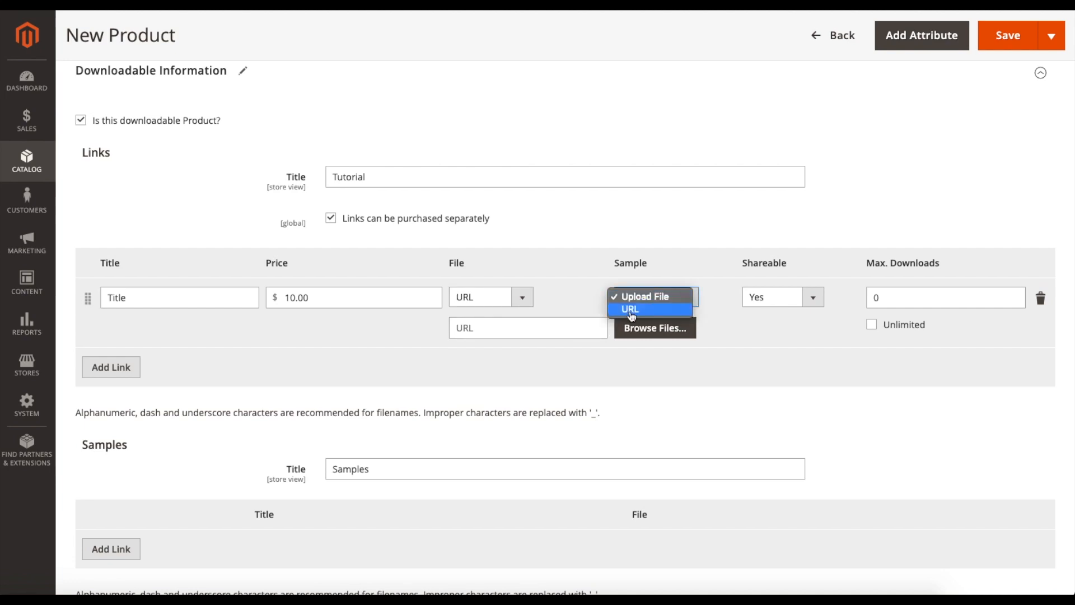
left_click(632, 312)
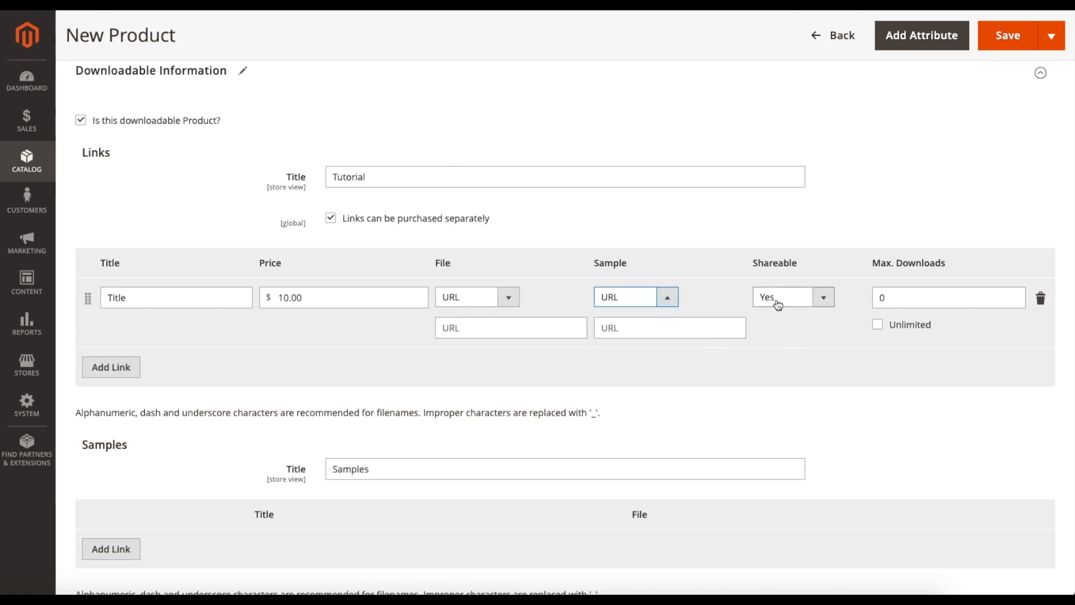
- Make the download link not shareable and limit its maximum downloads to 1
left_click(773, 300)
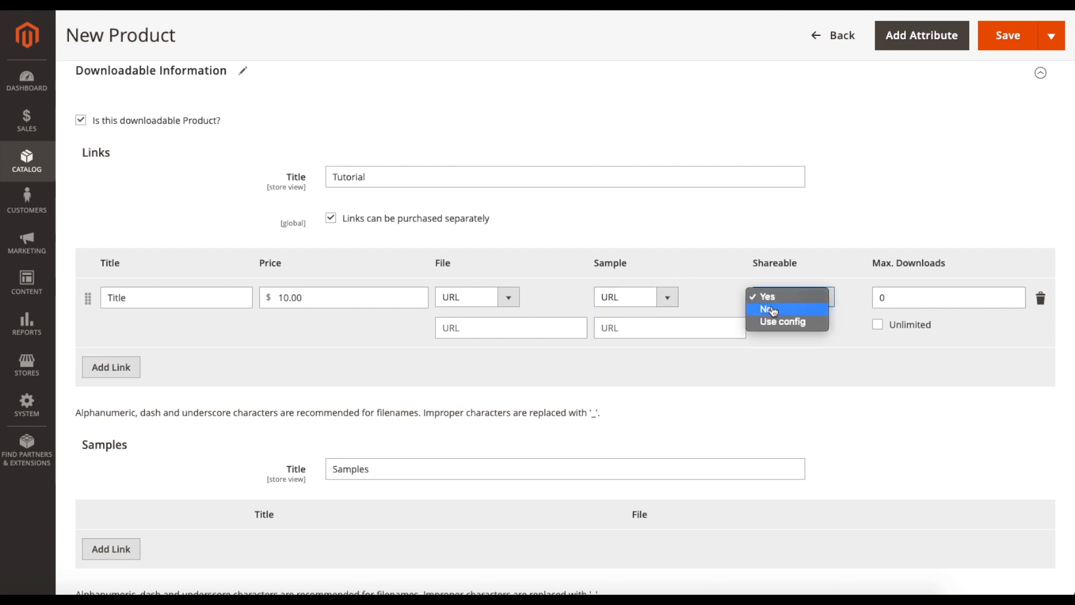
left_click(773, 309)
left_click(887, 297)
key("BackSpace")
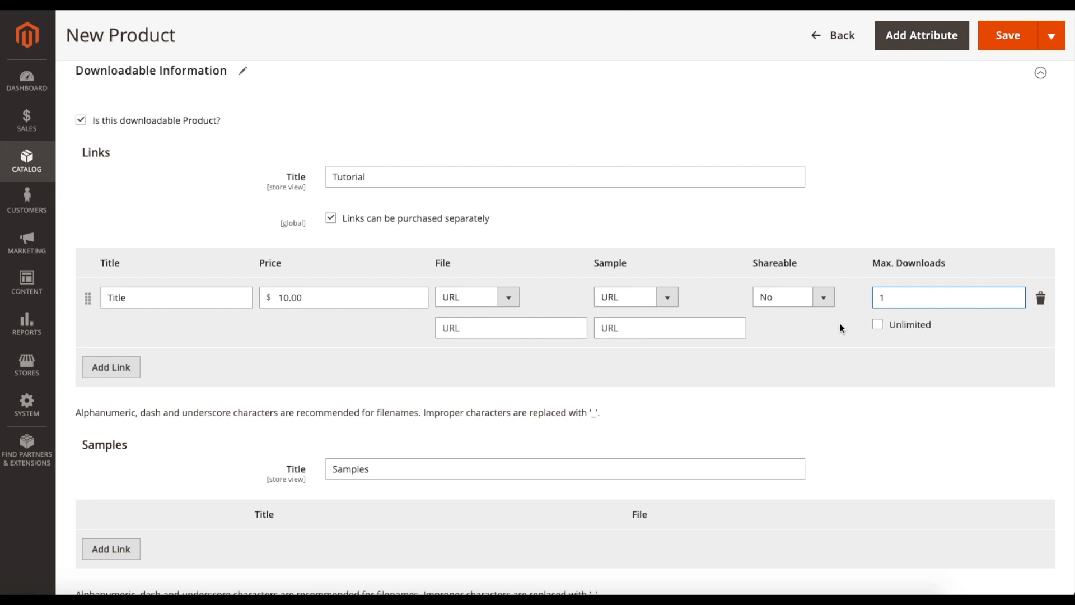
left_click(763, 352)
- Add an entry to the Samples section and set its file source to URL
scroll(762, 353, "down", 1)
scroll(761, 353, "down", 2)
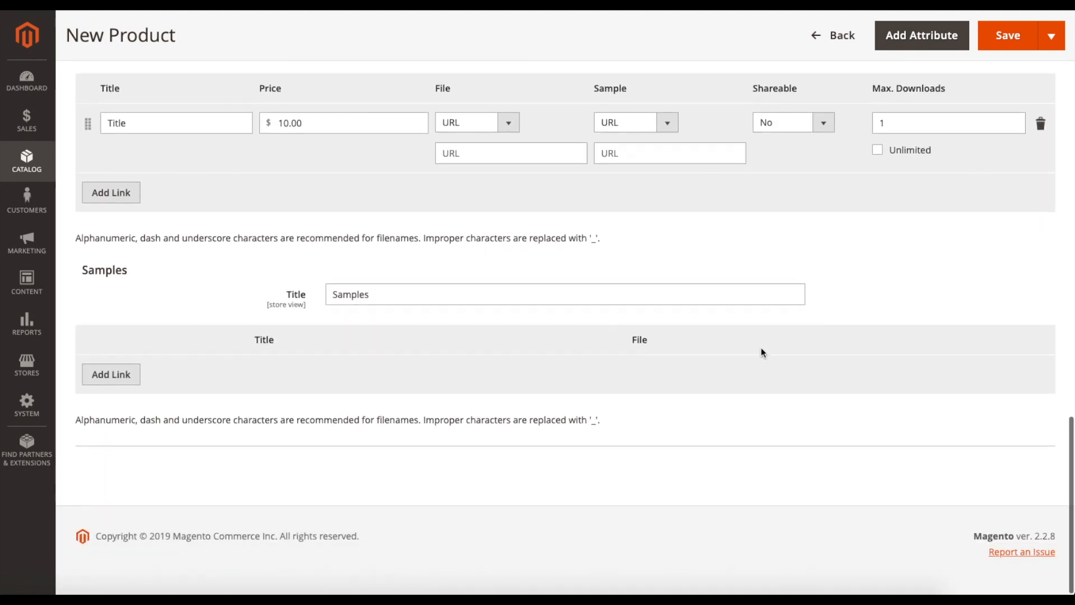
left_click_drag(80, 276, 117, 273)
left_click(162, 315)
left_click(130, 374)
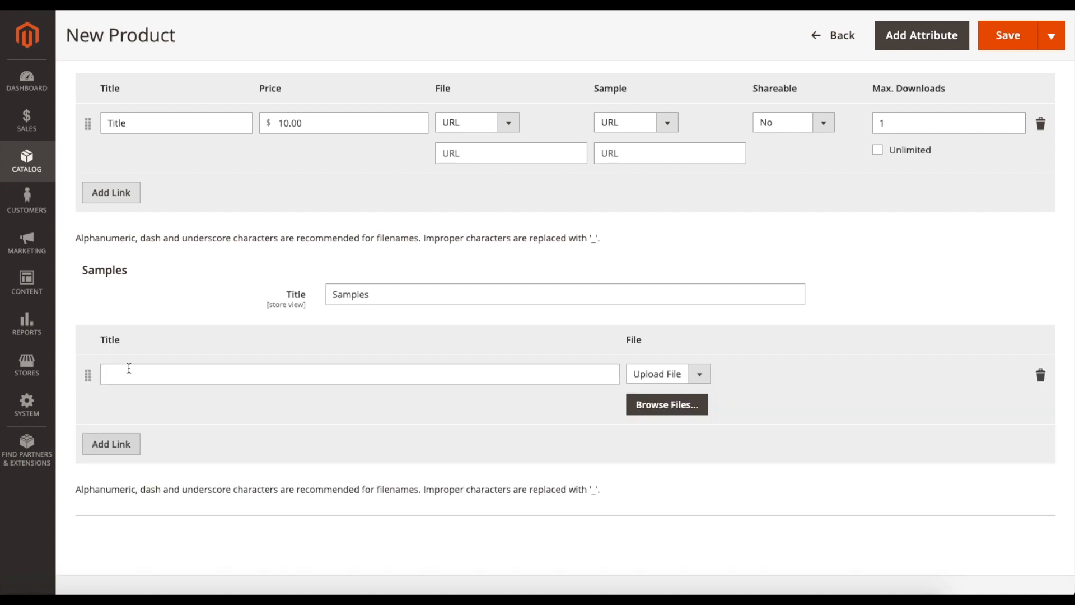
left_click(675, 373)
left_click(662, 386)
scroll(445, 434, "down", 2)
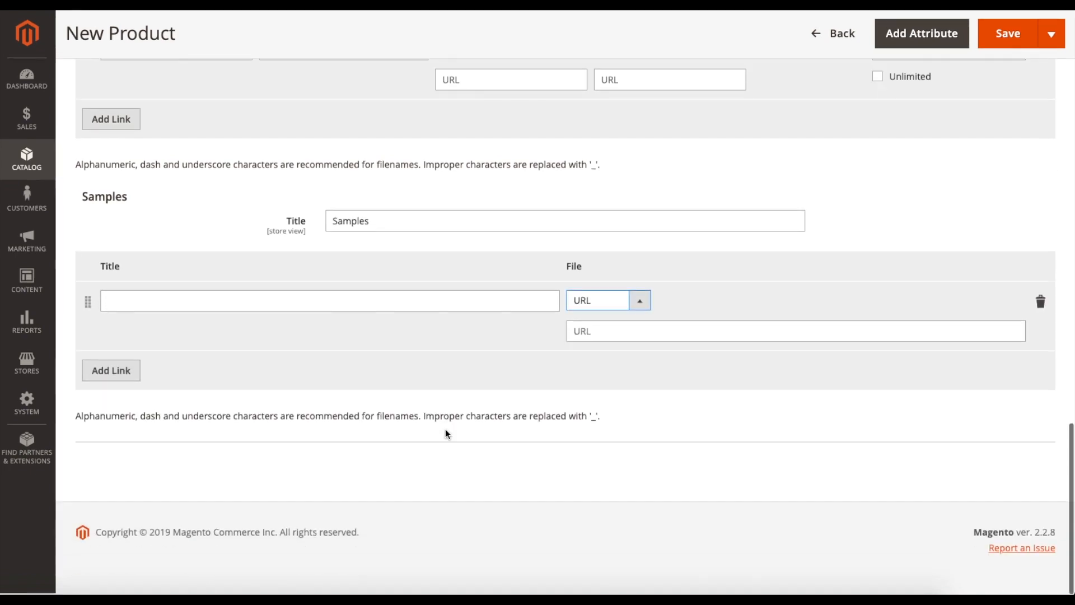
- Look over the downloadable product's links and general fields, and return to the product list without saving it
scroll(181, 194, "up", 2)
scroll(180, 193, "up", 1)
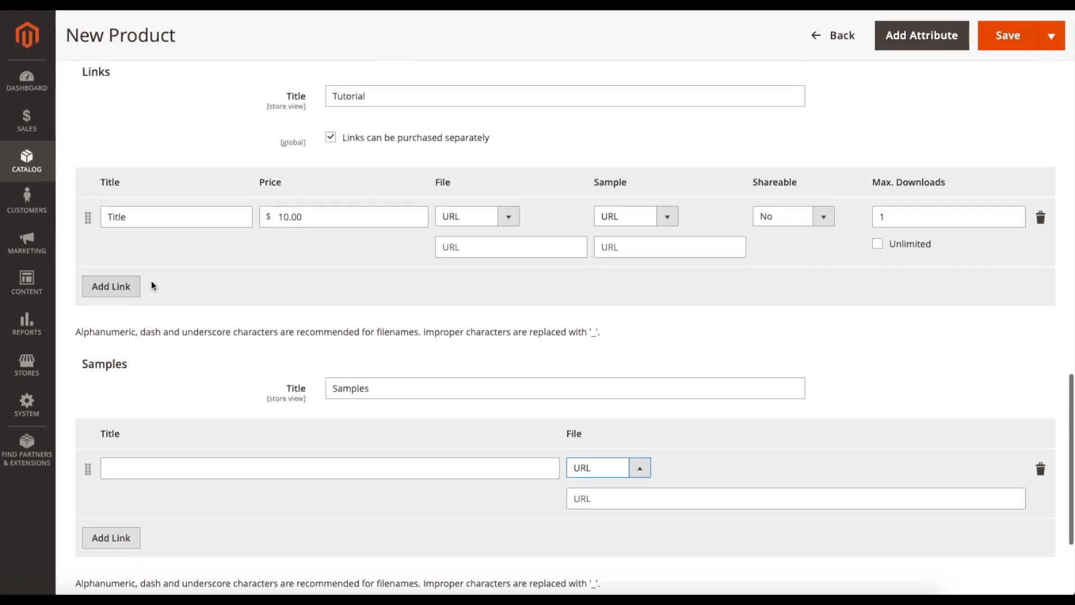
scroll(183, 247, "up", 1)
scroll(184, 242, "down", 2)
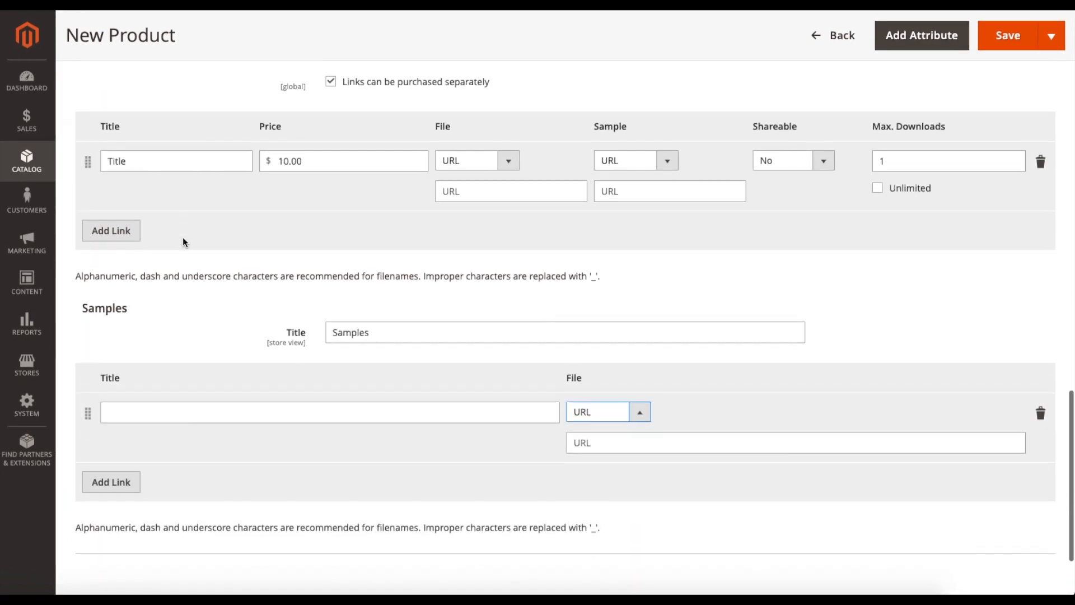
left_click(1028, 40)
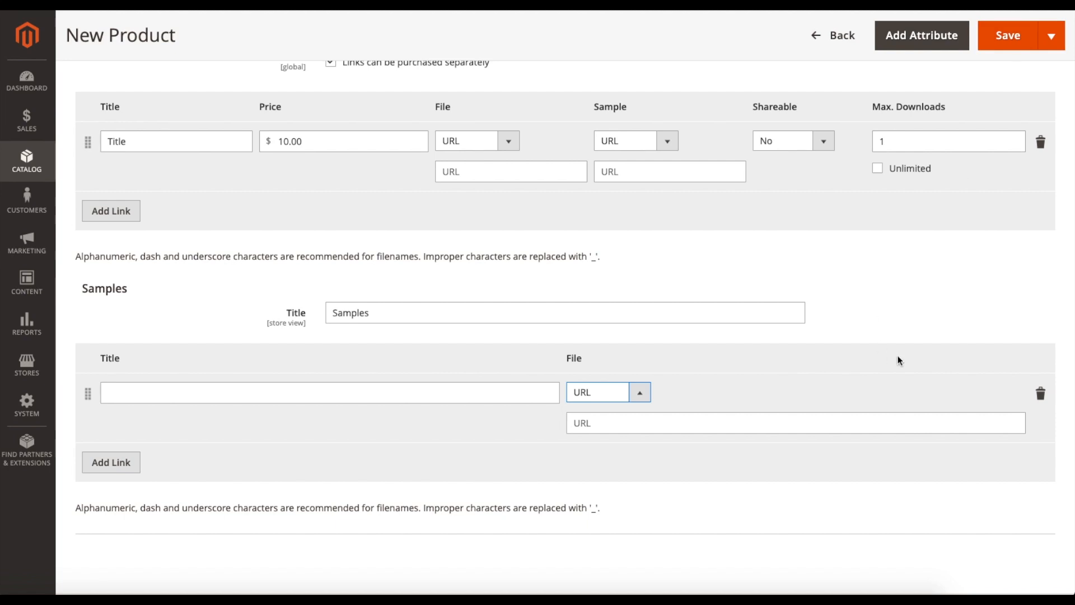
scroll(861, 377, "up", 2)
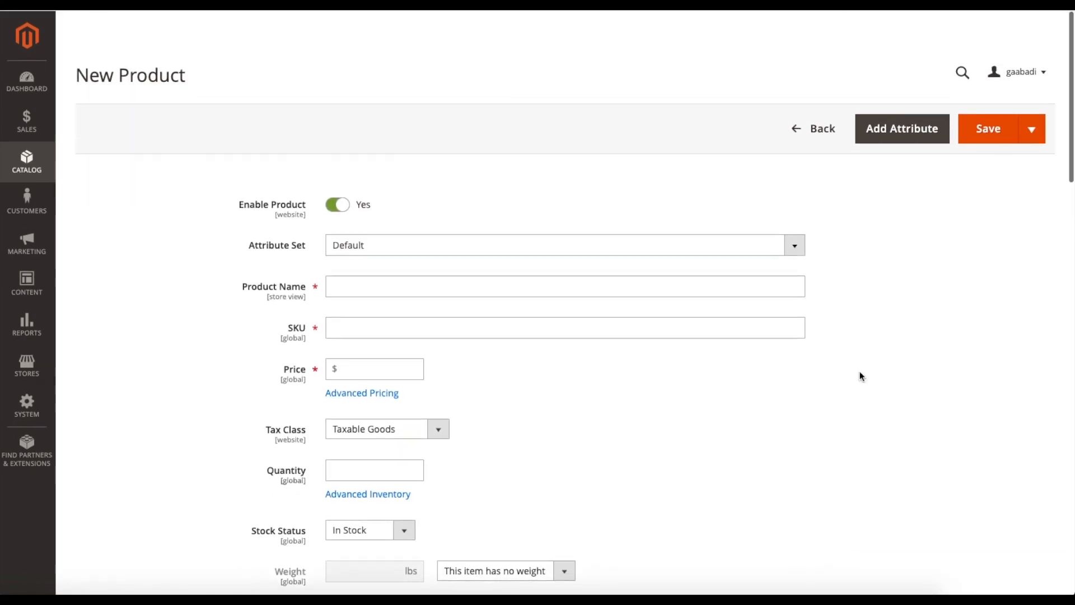
scroll(805, 356, "down", 2)
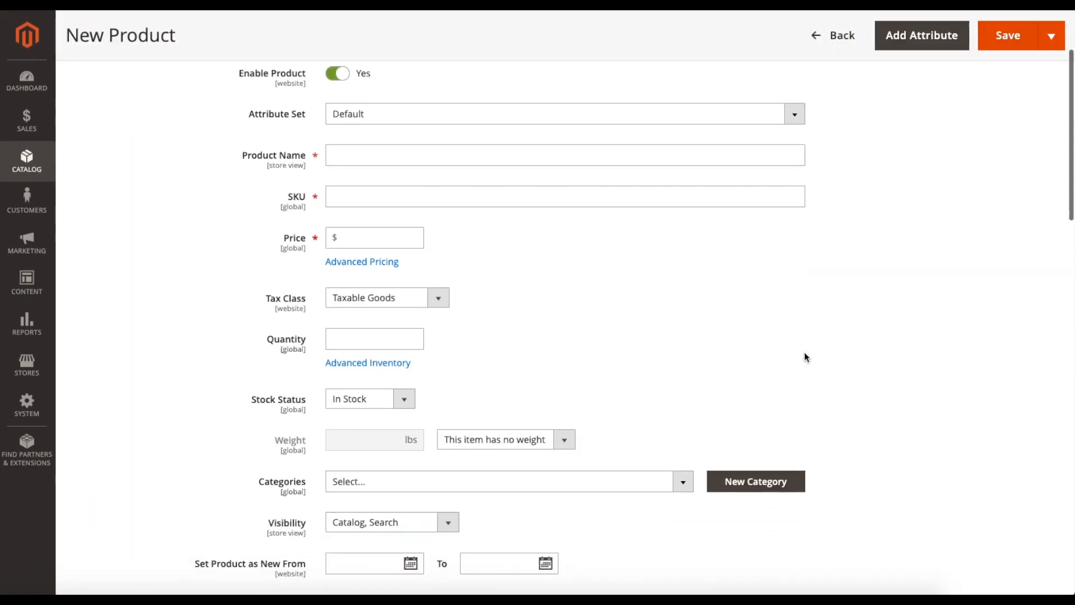
scroll(823, 267, "up", 3)
left_click(813, 139)
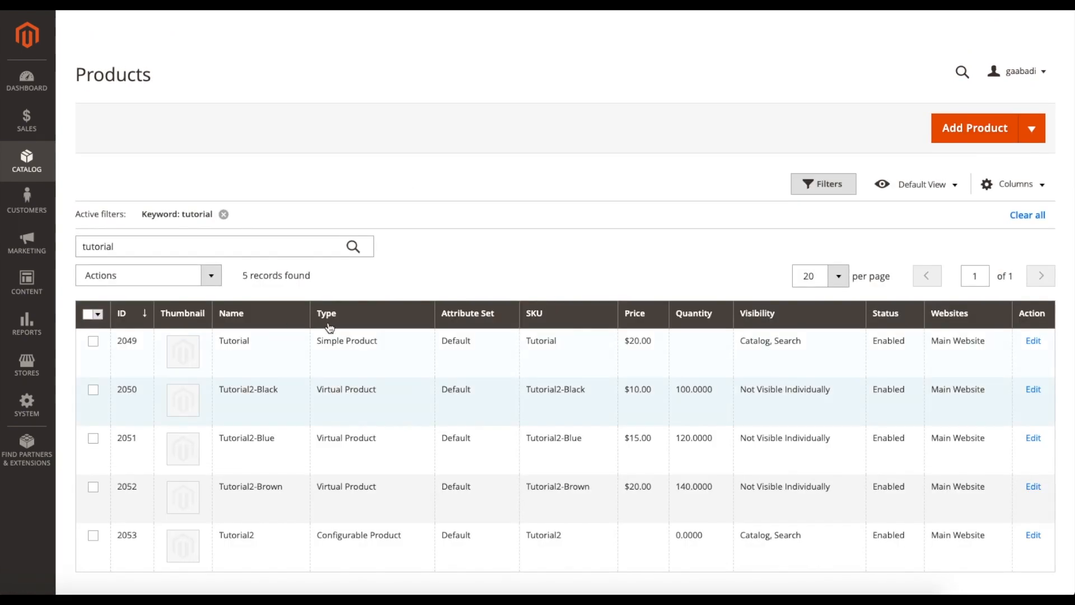
- Open Cache Management from the system tools
scroll(310, 425, "down", 1)
left_click(27, 405)
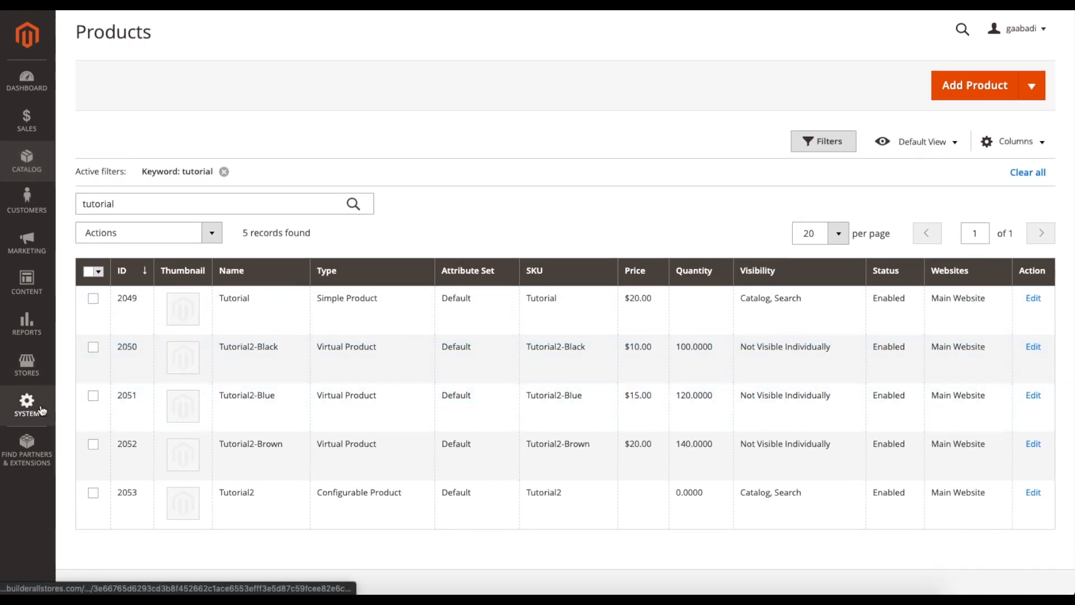
left_click(103, 396)
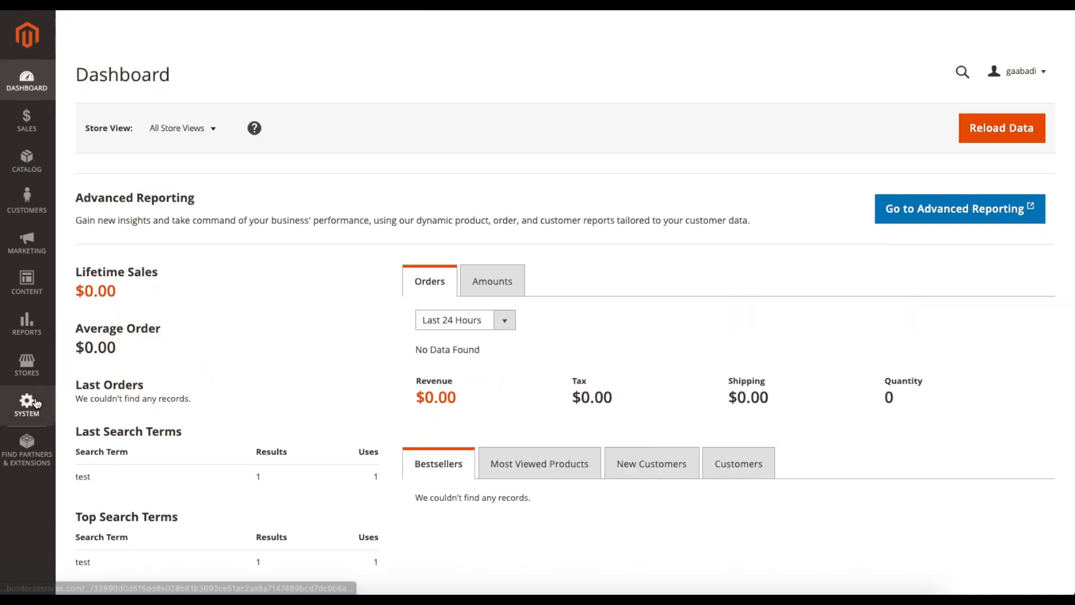
left_click(27, 404)
left_click(105, 402)
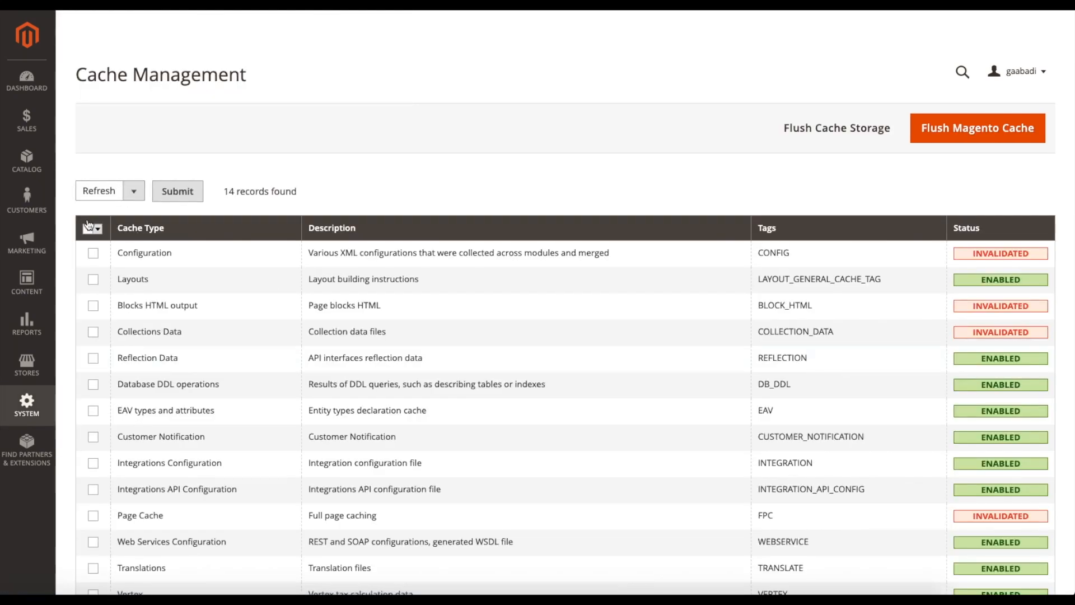
- Select all cache types in Cache Management and refresh them
left_click(90, 228)
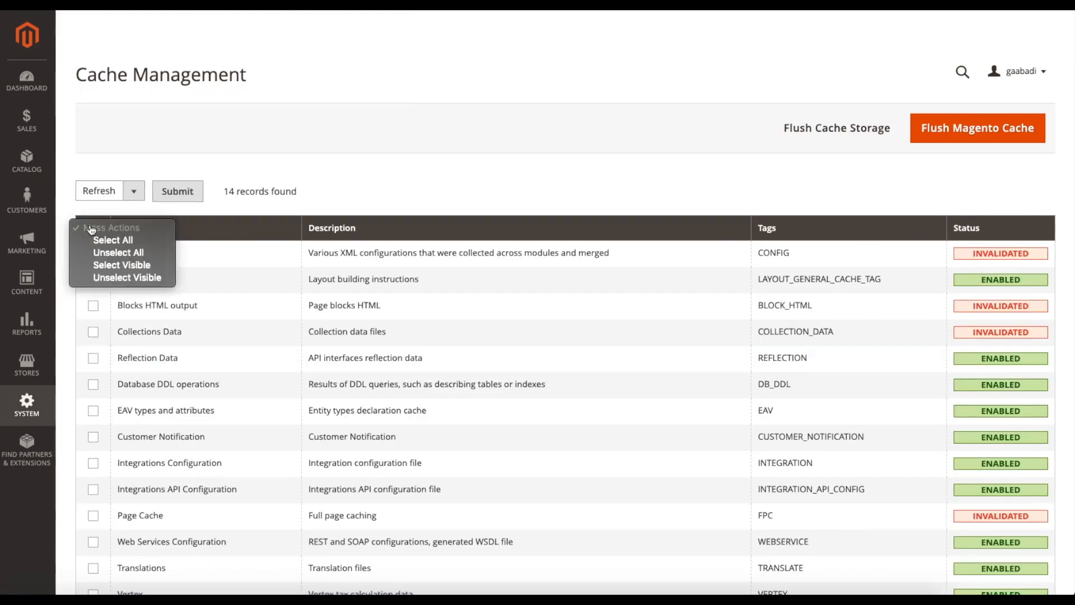
left_click(96, 240)
left_click(174, 196)
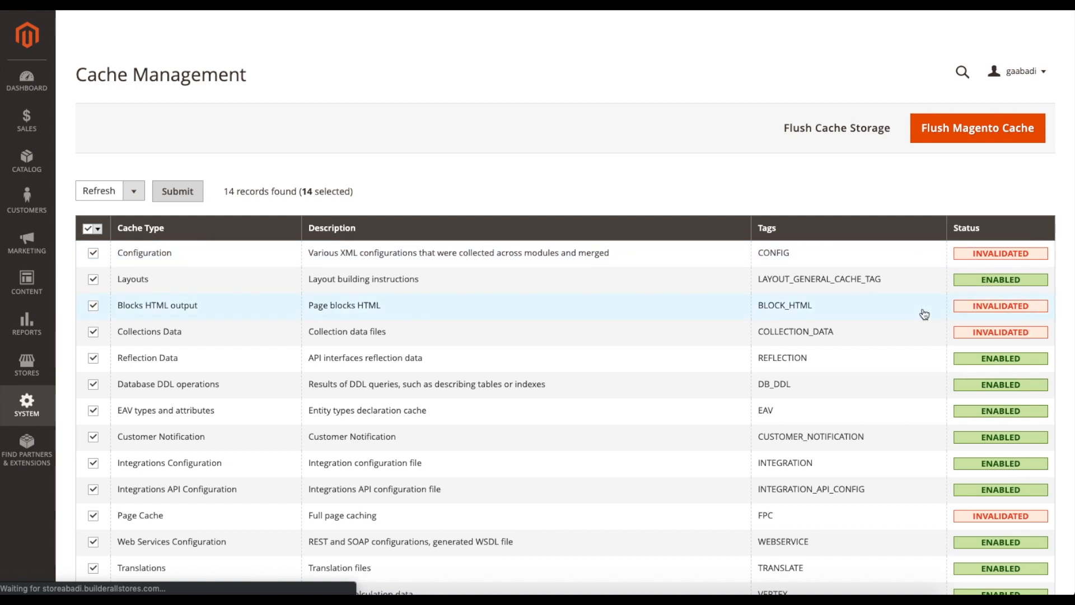
scroll(927, 322, "down", 2)
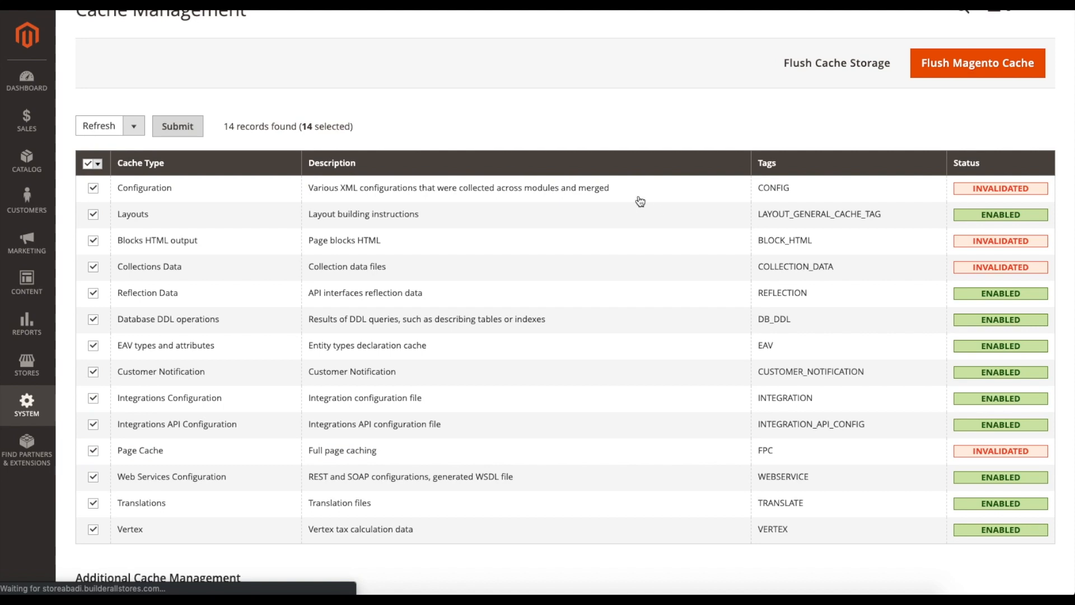
scroll(553, 168, "up", 1)
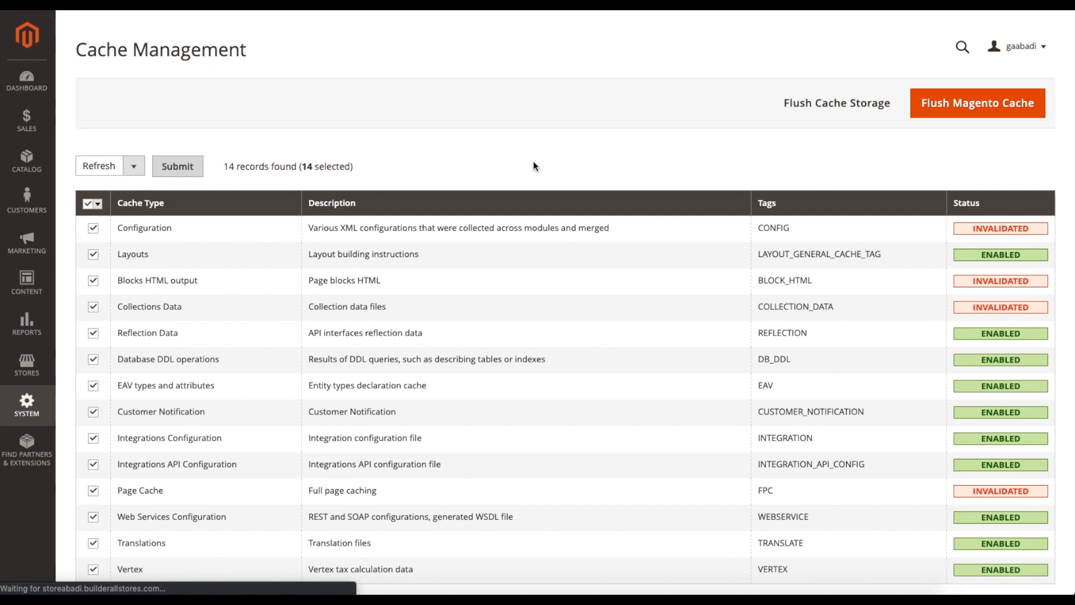
scroll(540, 219, "down", 1)
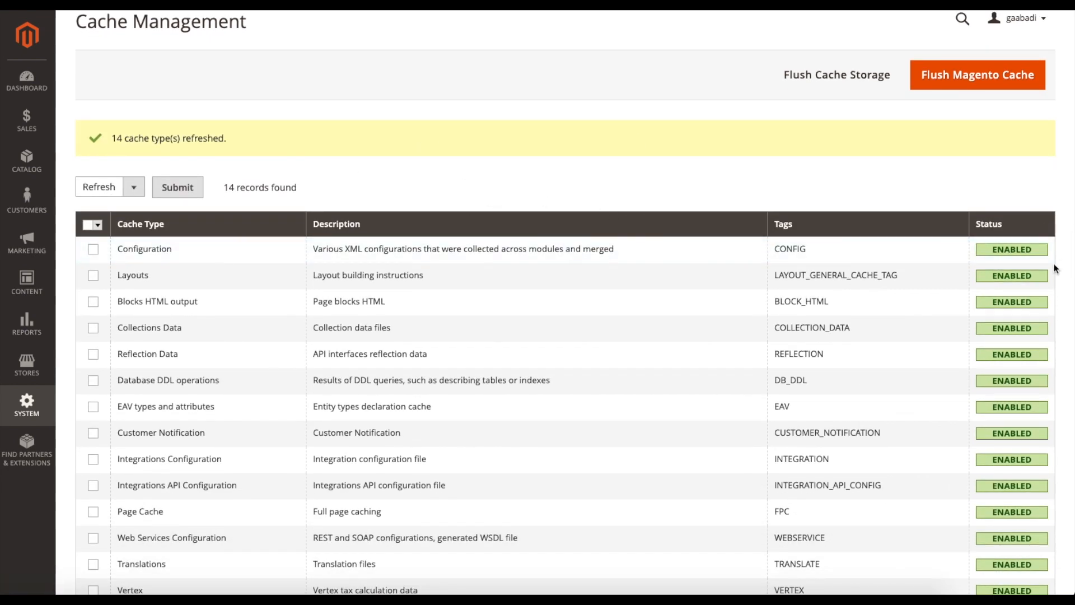
scroll(687, 267, "down", 3)
scroll(644, 261, "up", 4)
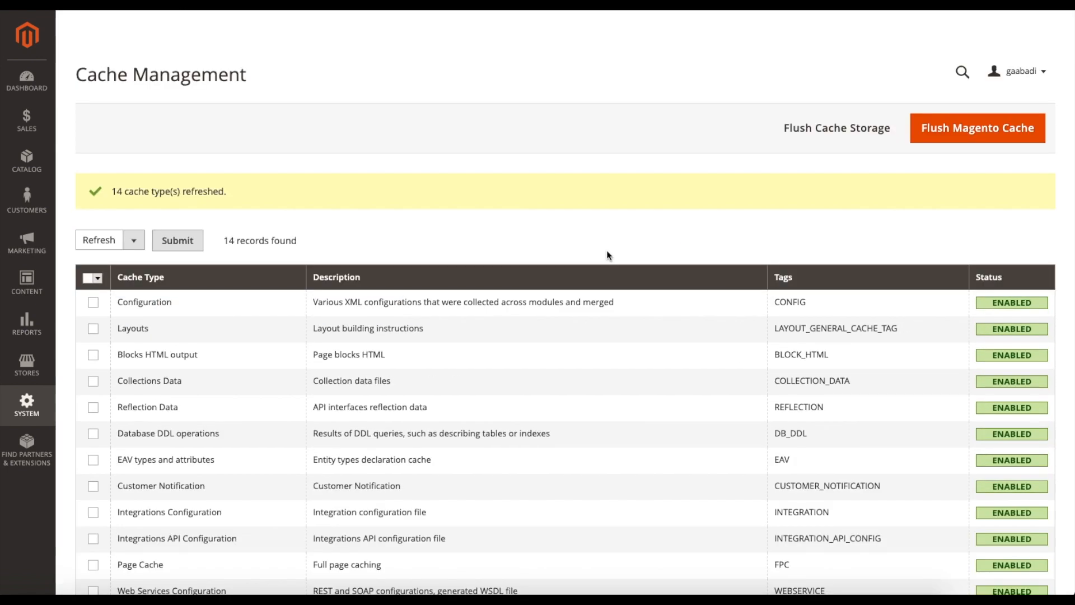
- Open the catalog's Categories page and expand the Women, Men and Gear categories in the tree
left_click(31, 165)
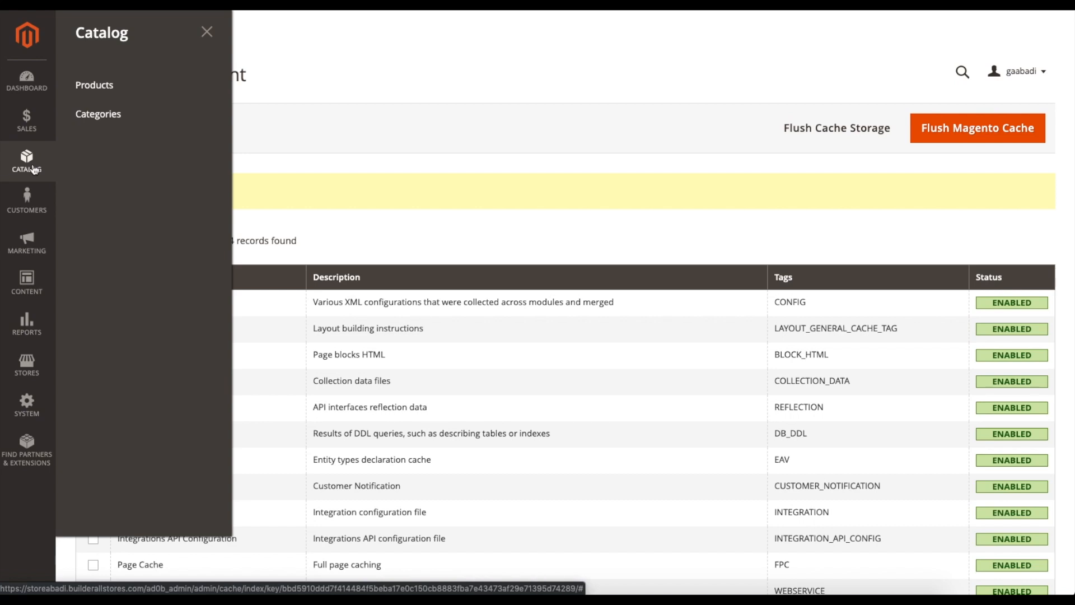
left_click(119, 121)
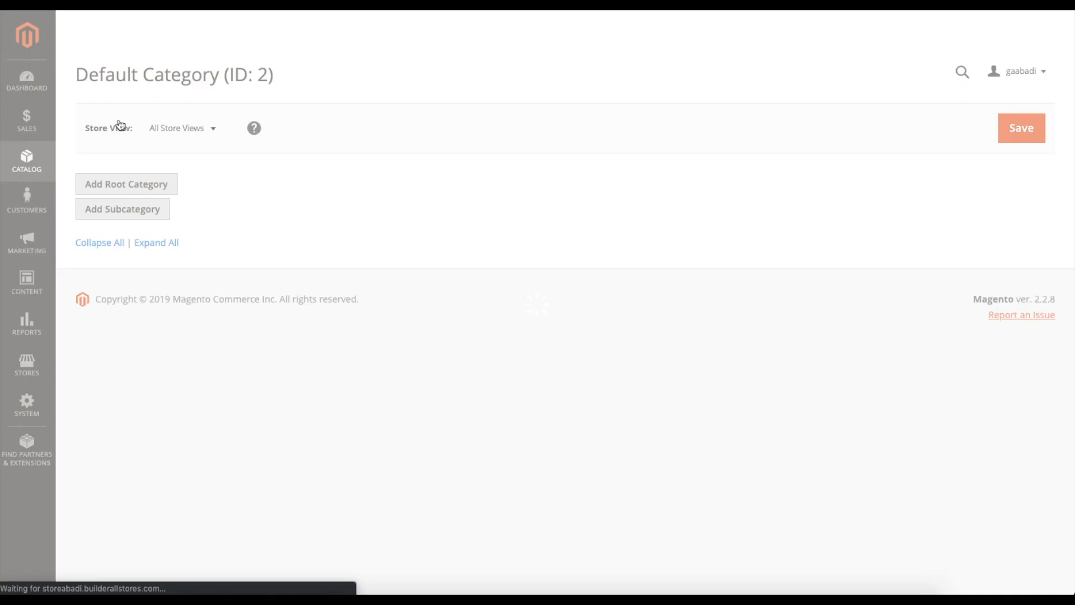
scroll(290, 246, "down", 2)
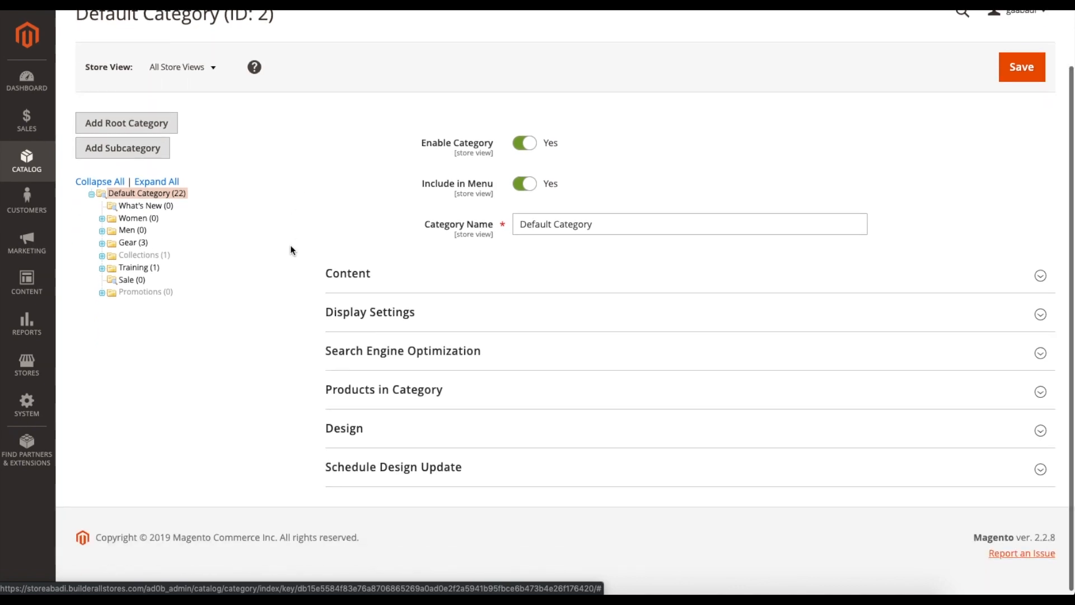
left_click(102, 258)
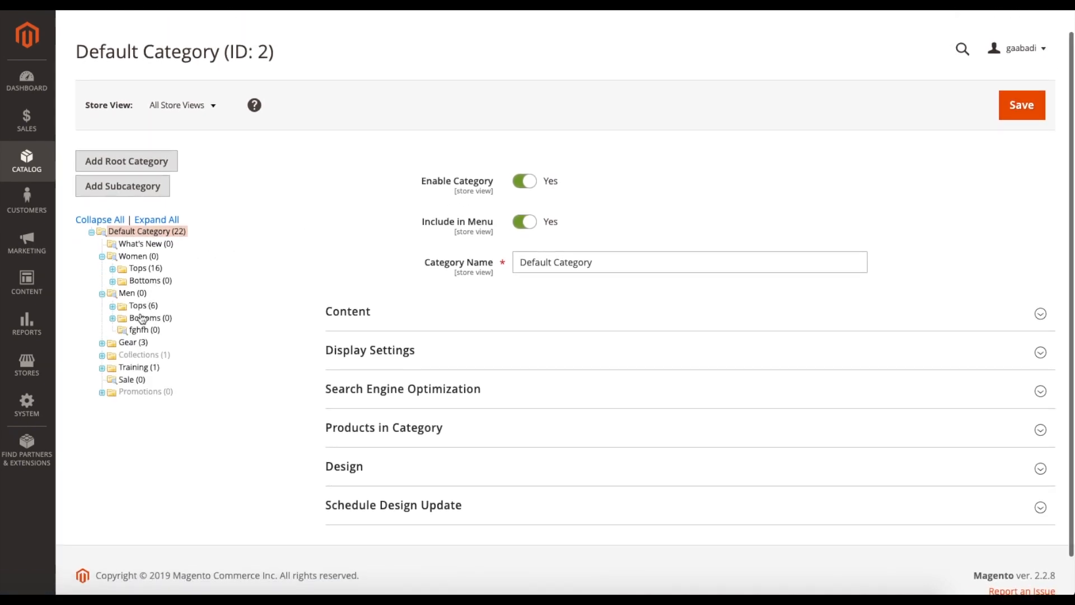
left_click(102, 344)
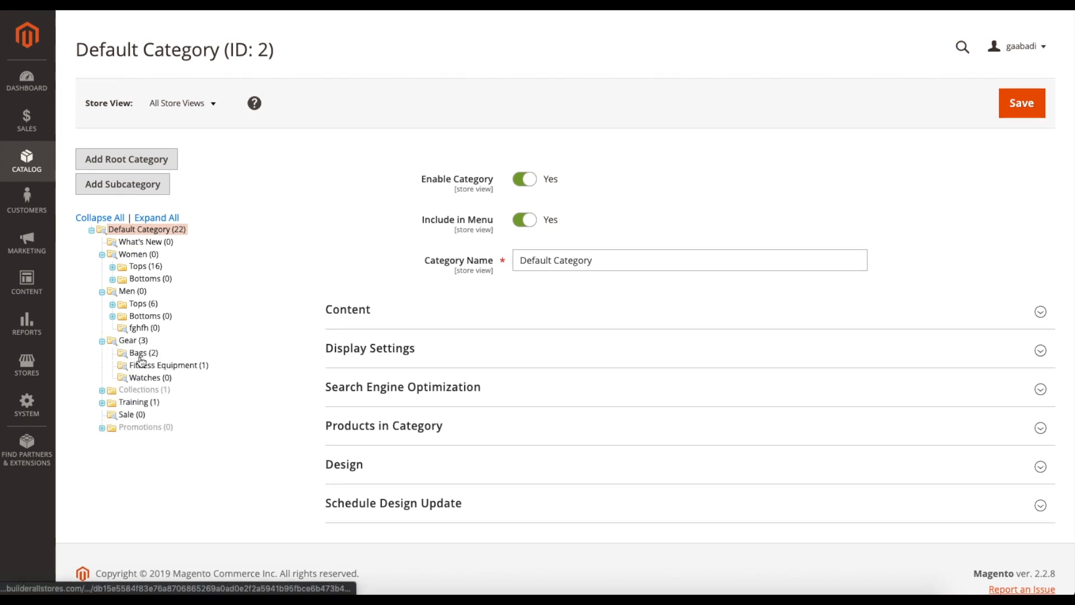
- Open the Bags subcategory of Gear, look over its settings, and collapse and re-expand the Default Category tree
left_click(140, 353)
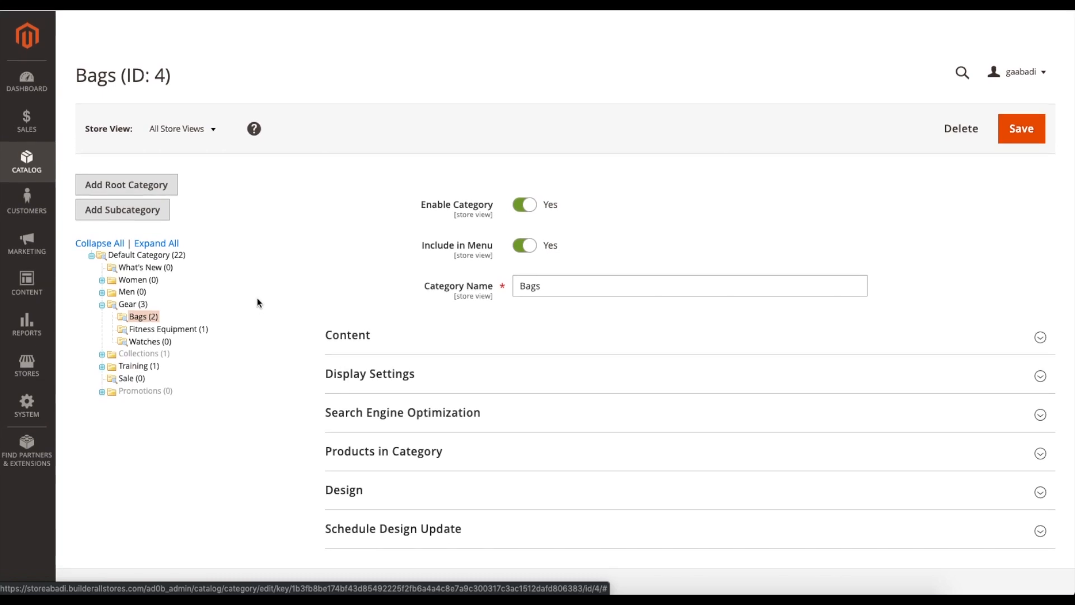
scroll(257, 294, "down", 1)
scroll(256, 298, "up", 1)
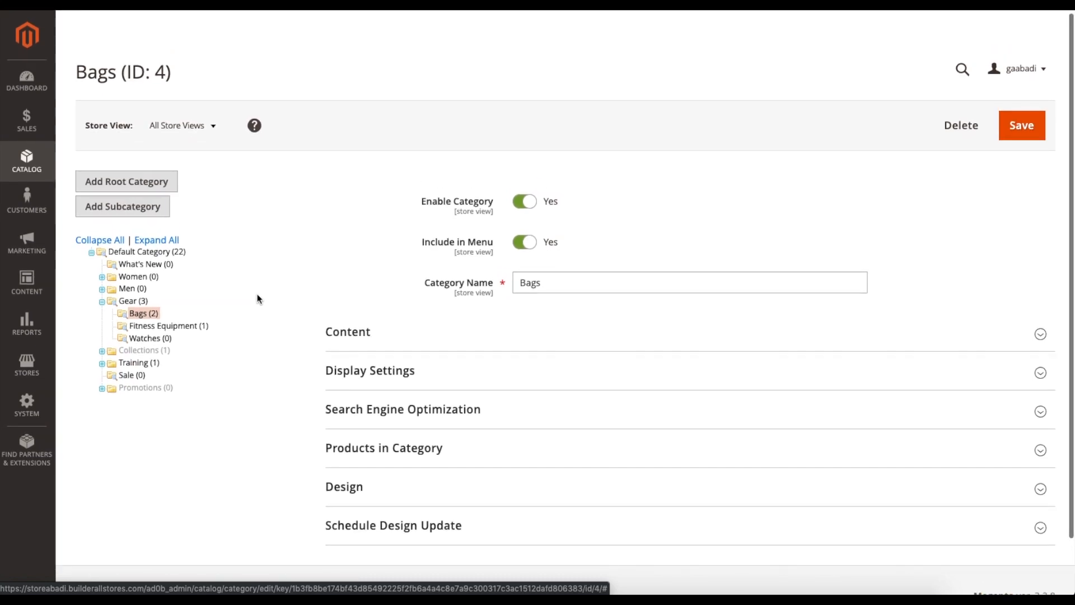
scroll(253, 311, "down", 1)
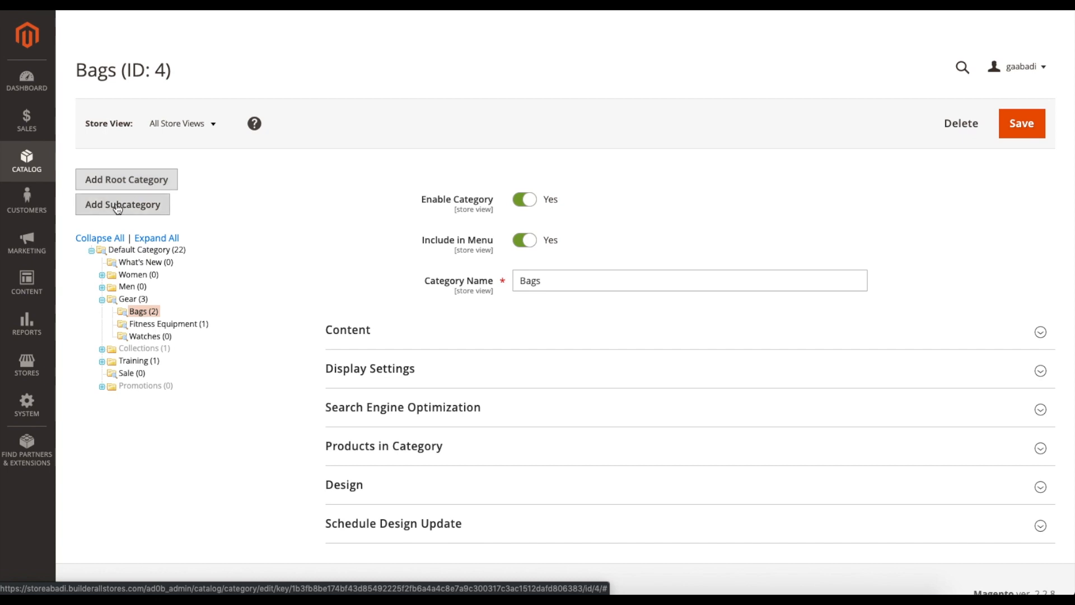
left_click(91, 251)
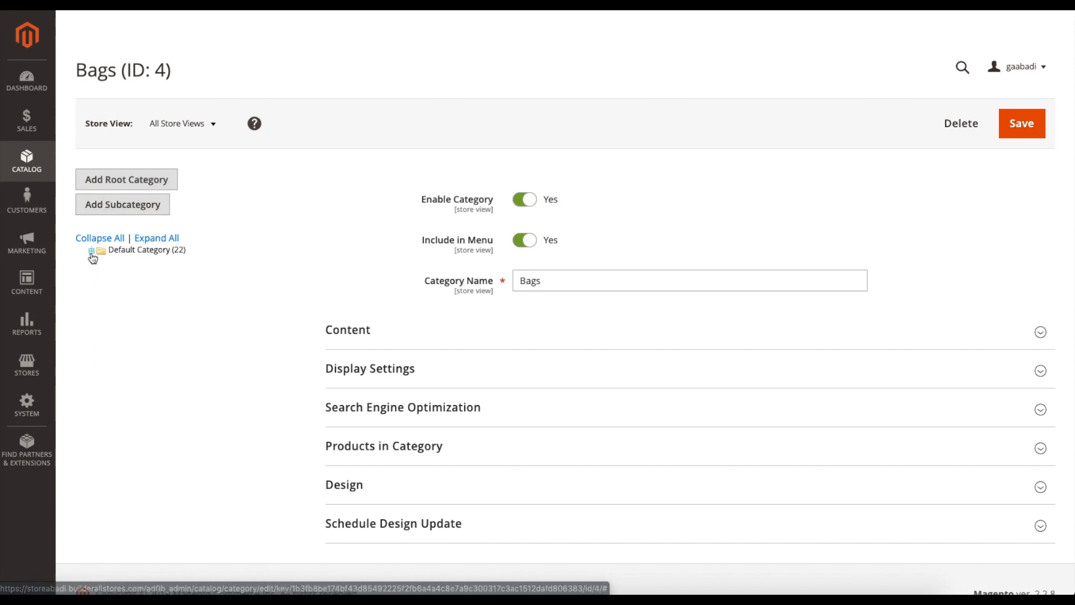
left_click(91, 252)
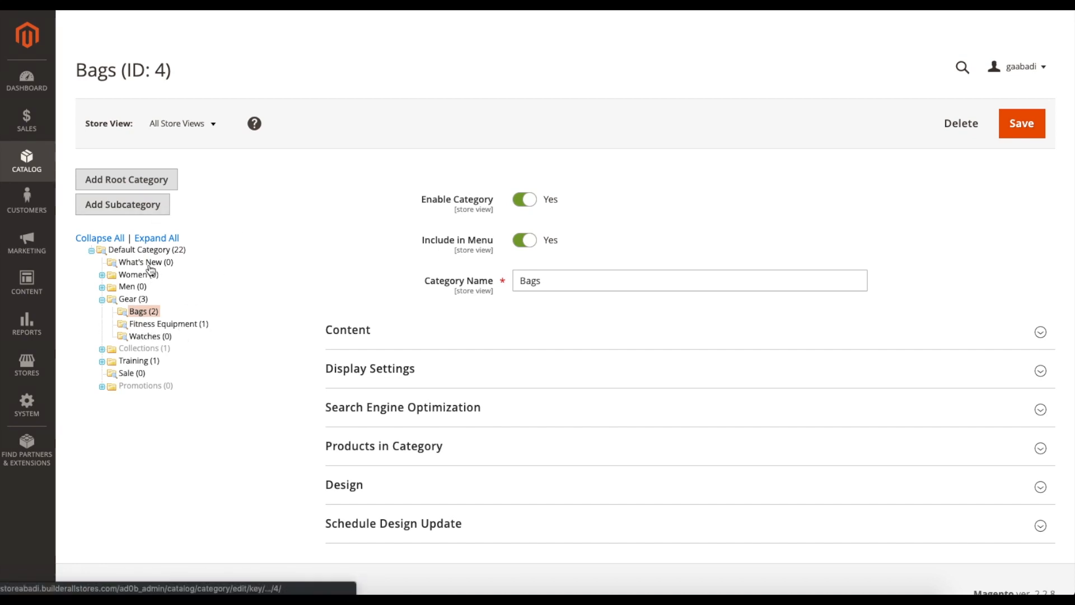
- Move the Bags category into Sale and return it to Gear, accepting the warning for each move
mouse_move(145, 311)
left_mouse_down()
mouse_move(145, 360)
mouse_move(140, 313)
left_mouse_up()
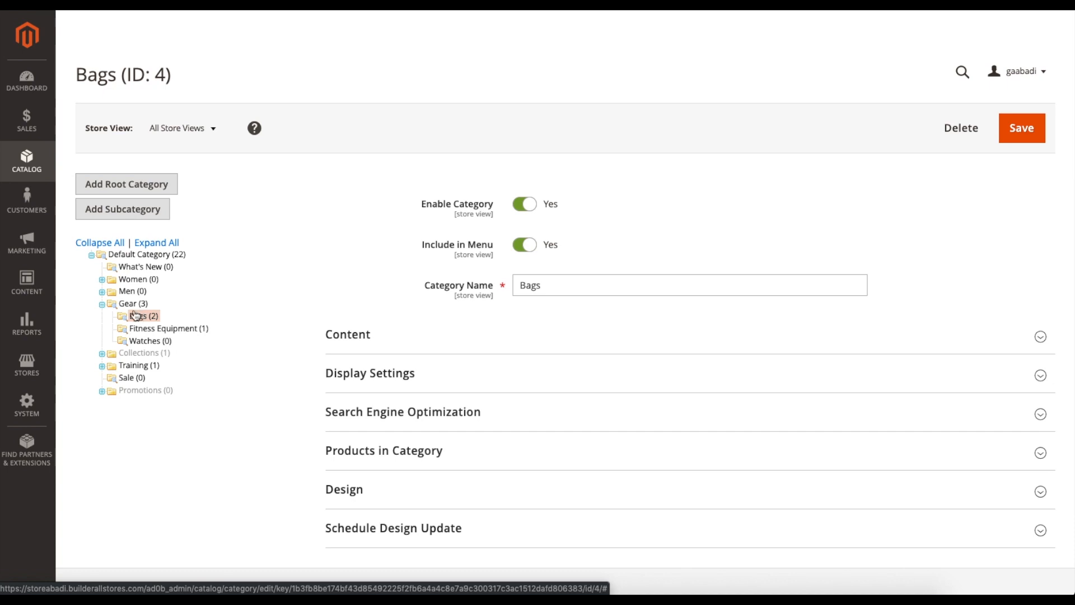
left_click_drag(144, 318, 126, 380)
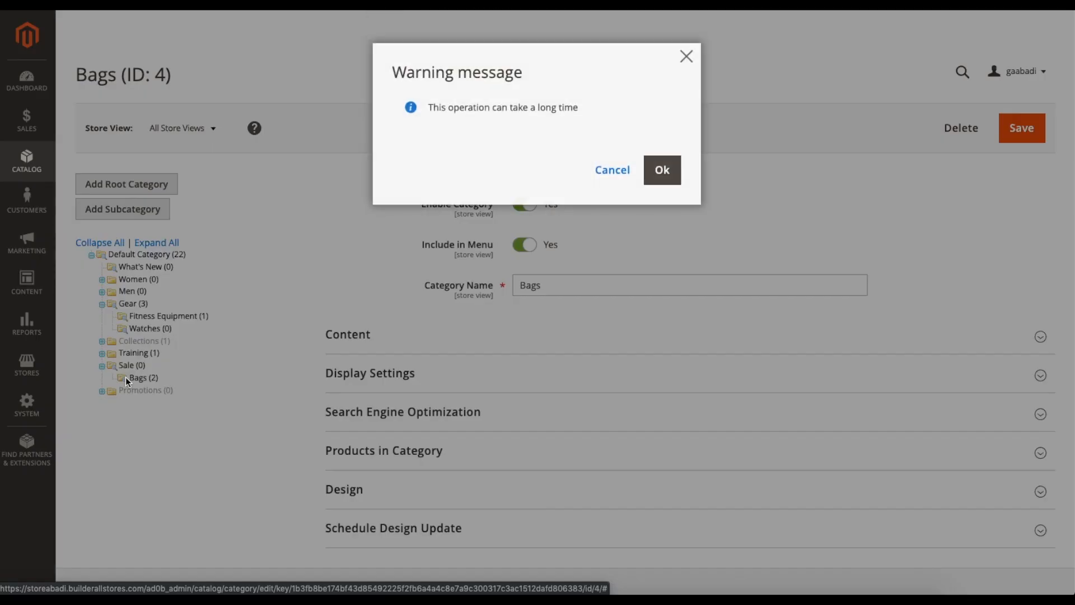
left_click(675, 181)
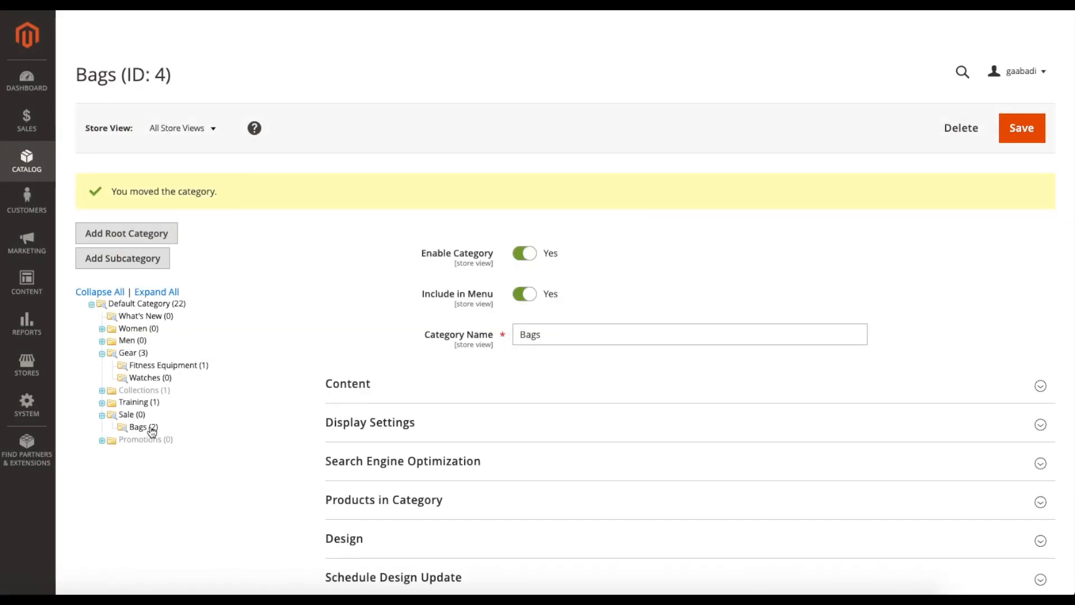
left_click_drag(137, 431, 133, 359)
left_click(656, 176)
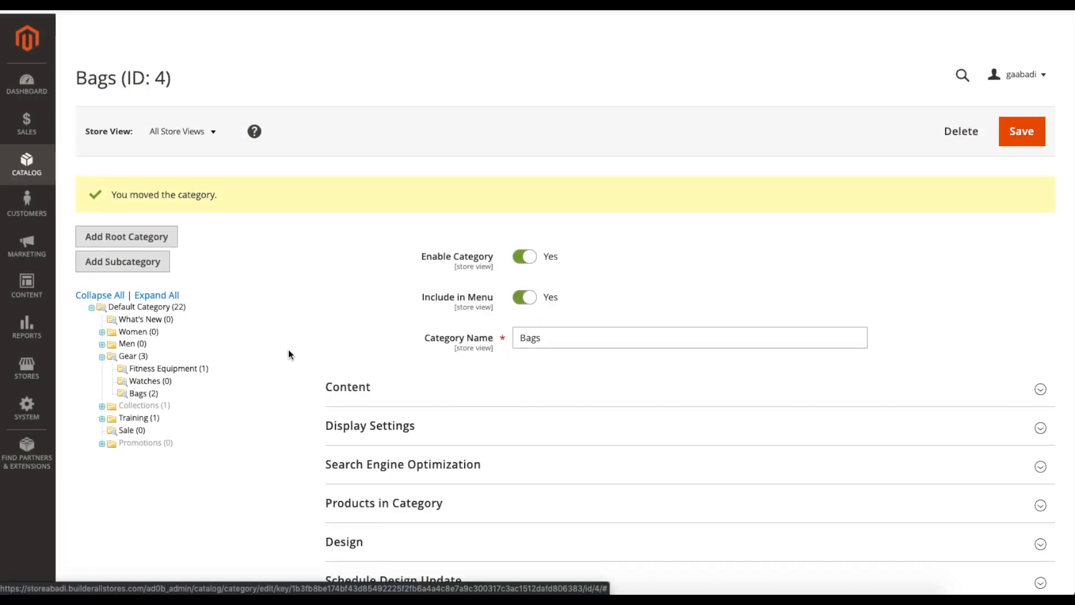
- Start a new root category and name it Tutorial
left_click(139, 244)
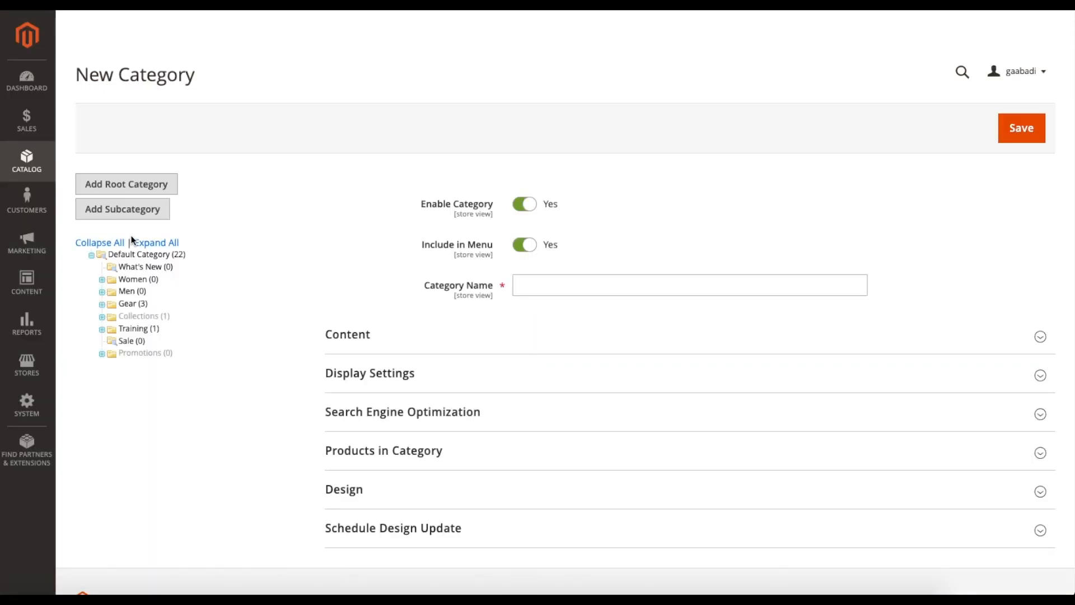
scroll(329, 246, "down", 1)
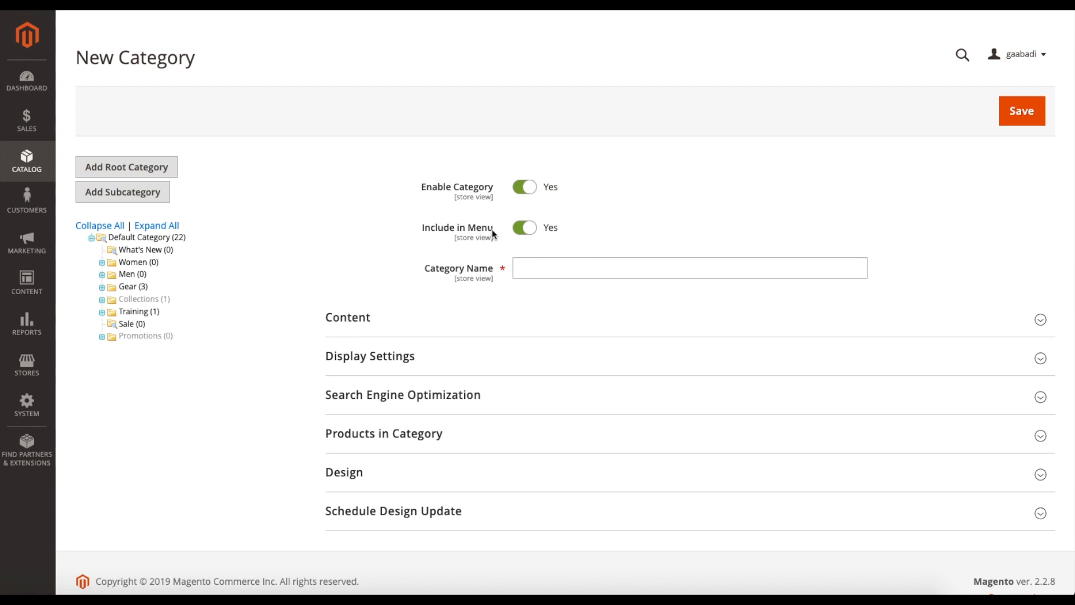
left_click(538, 271)
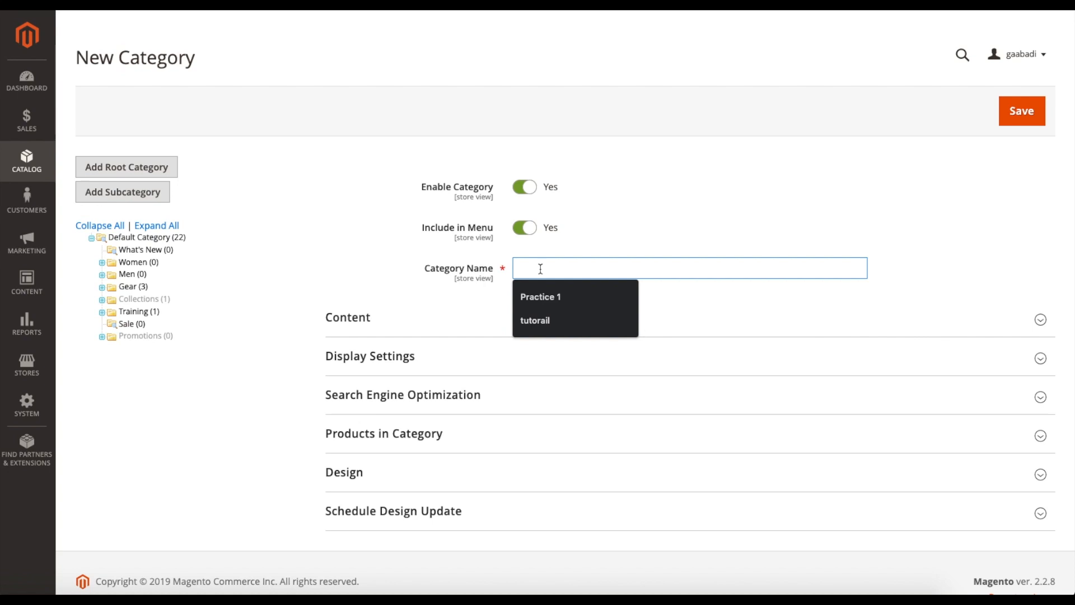
type("Tutorial")
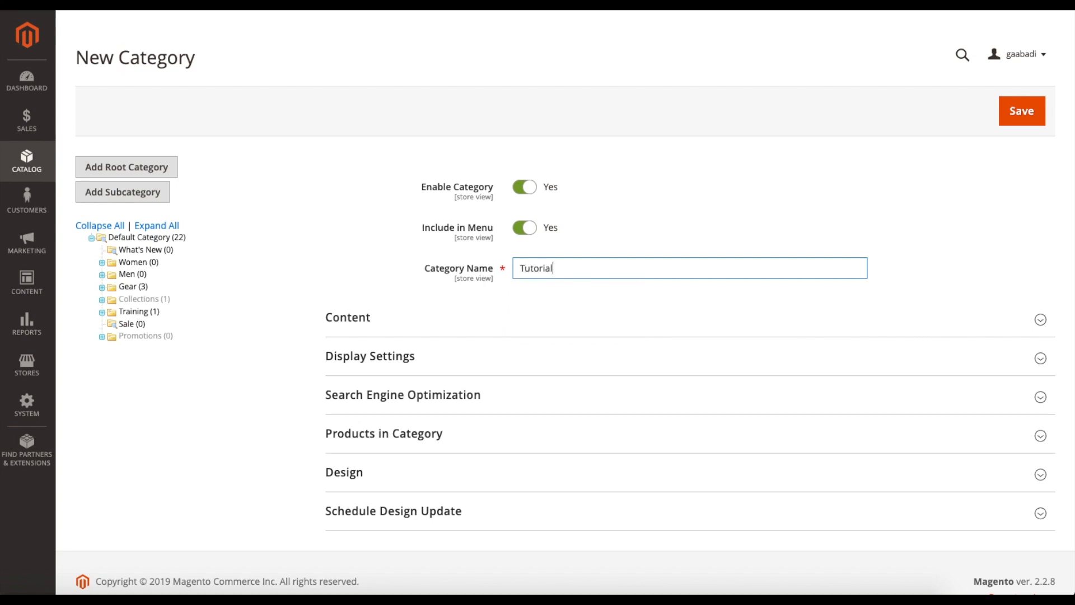
- Expand the new category's Content section and examine its image, description and CMS block options without choosing a block
left_click(358, 278)
scroll(359, 279, "down", 1)
left_click(359, 278)
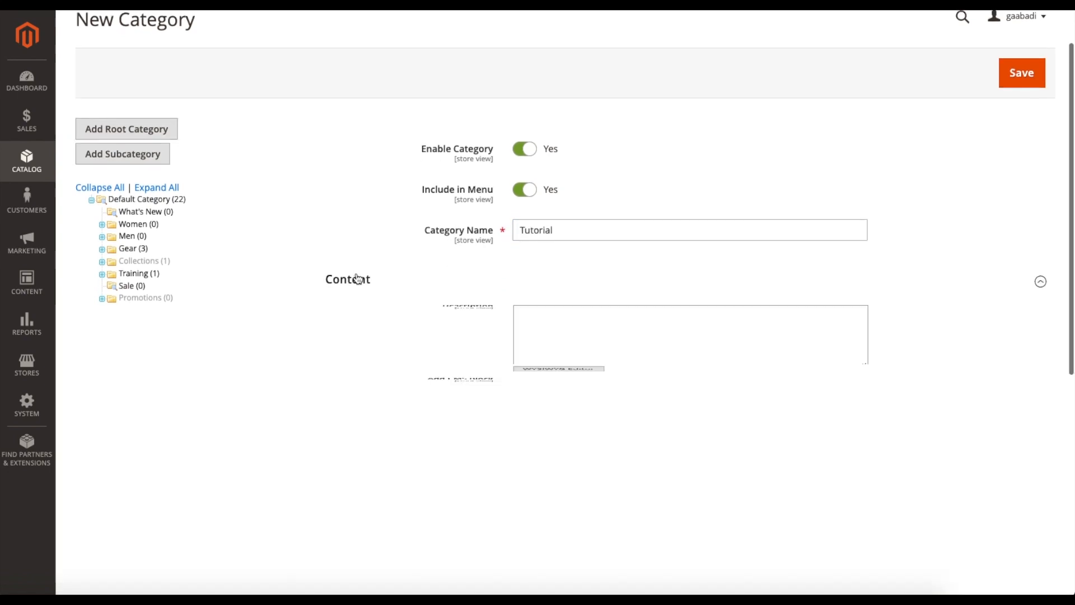
scroll(405, 348, "down", 2)
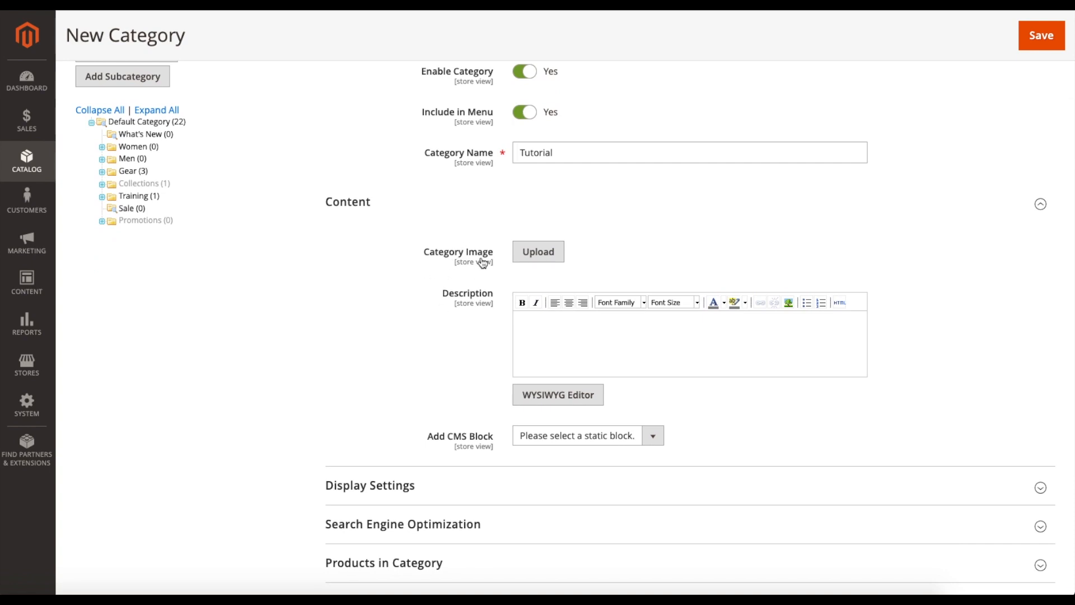
scroll(422, 318, "down", 2)
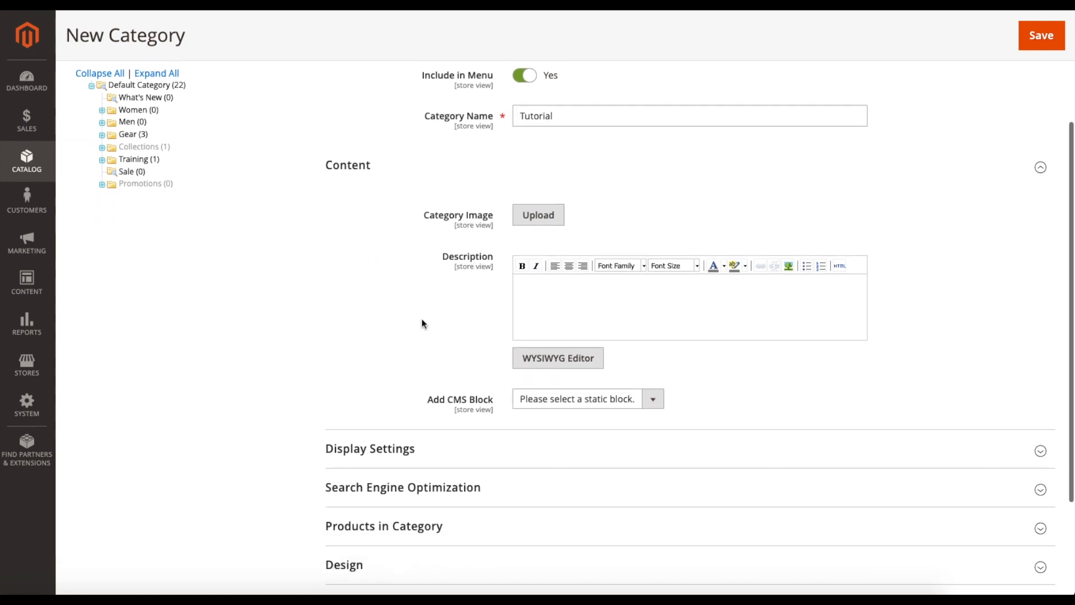
left_click(437, 371)
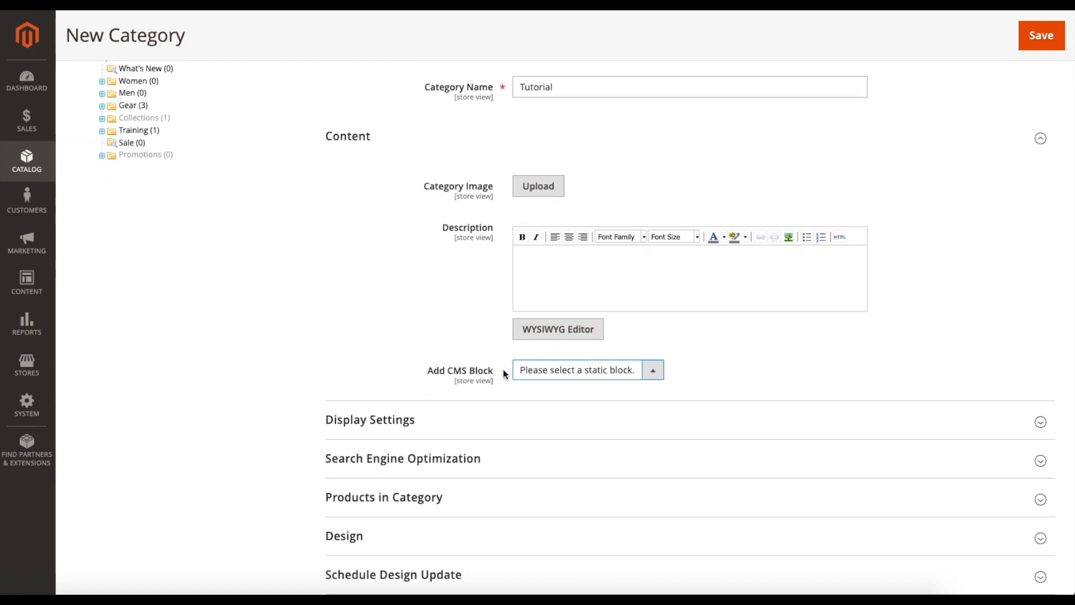
left_click(543, 373)
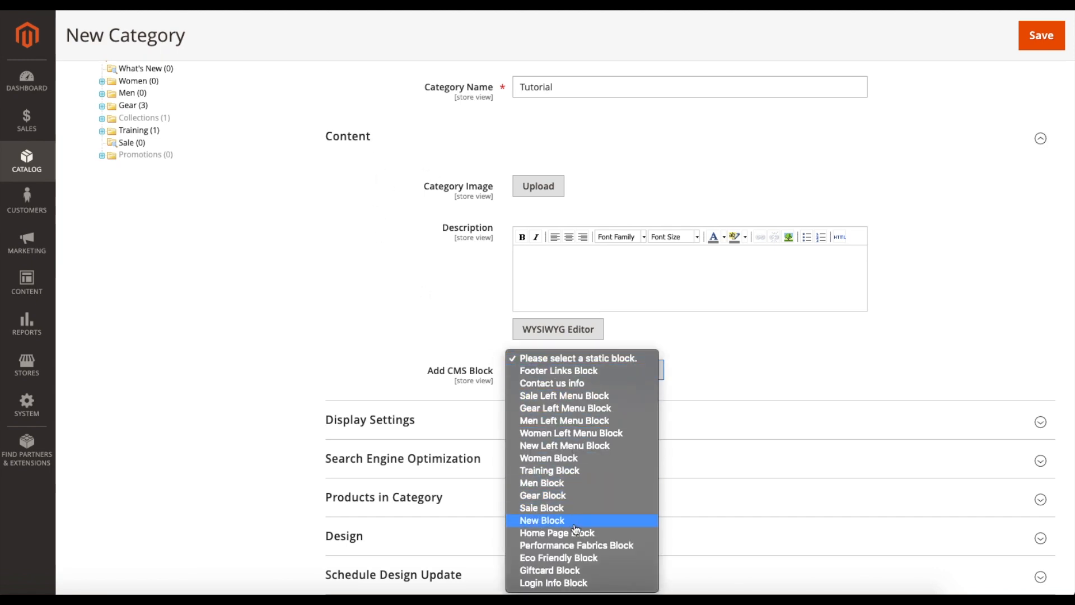
left_click(563, 360)
scroll(235, 306, "down", 2)
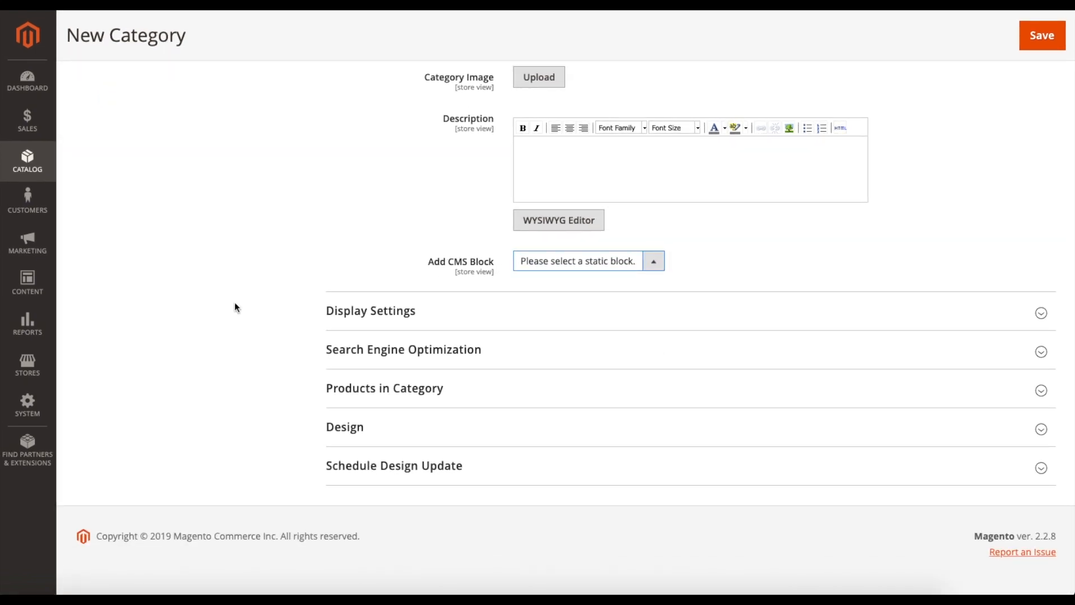
- Expand the category's Display Settings and set the Display Mode to Static block and products
left_click(461, 308)
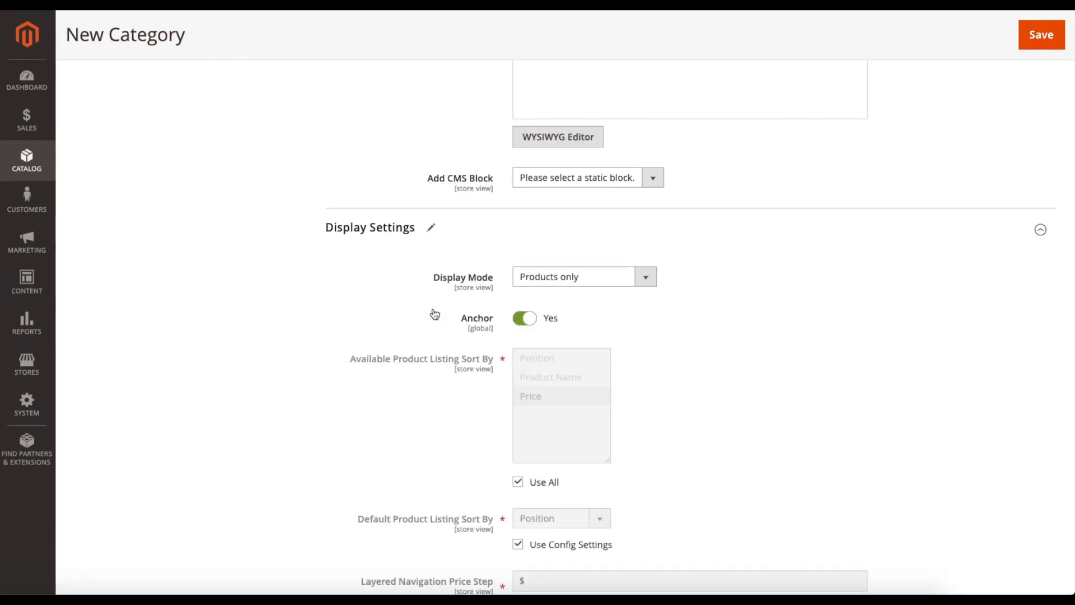
scroll(420, 292, "down", 1)
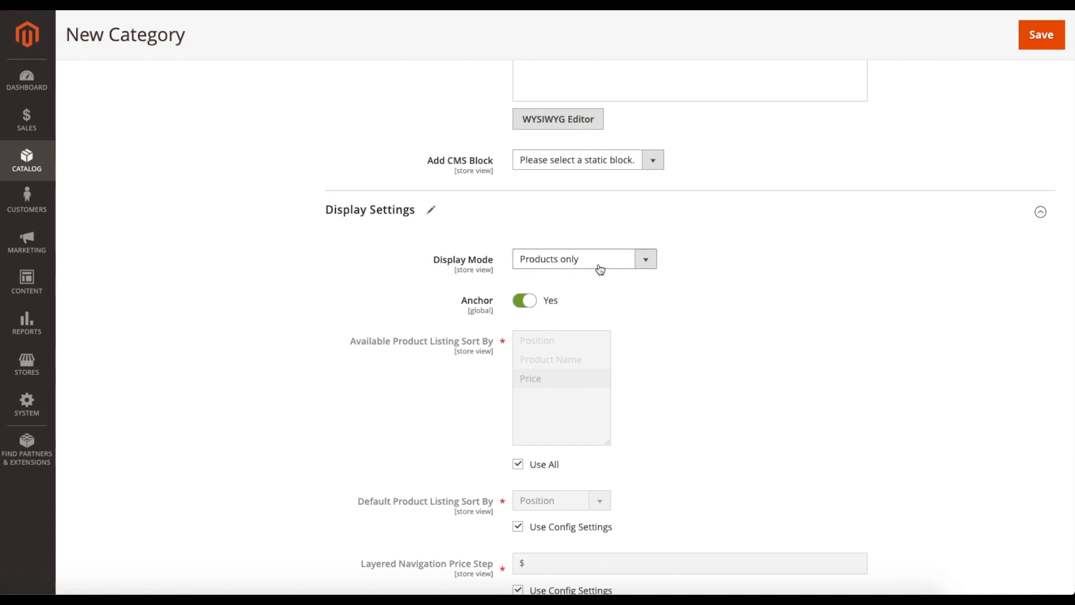
left_click(578, 261)
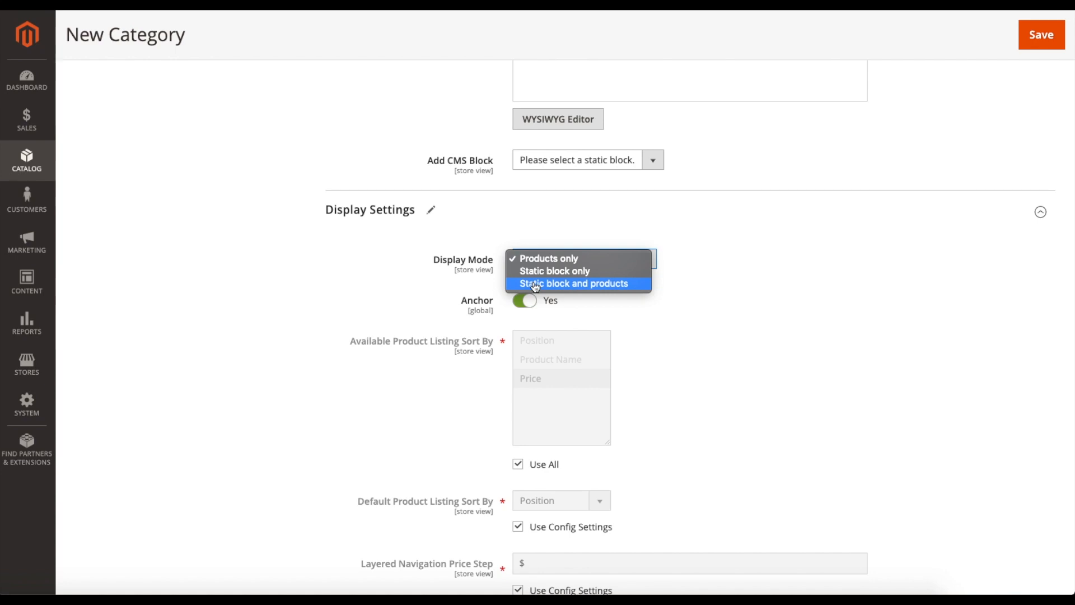
left_click(587, 287)
- Check the available CMS static blocks without choosing one, and set the category's Display Mode to Products only
left_click(549, 163)
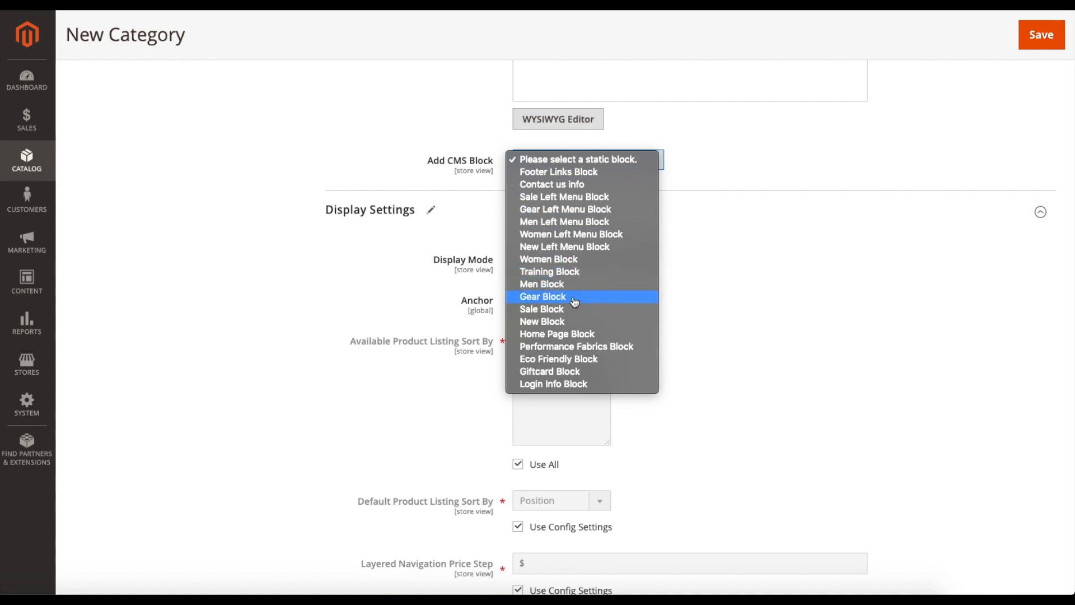
left_click(704, 242)
left_click(576, 258)
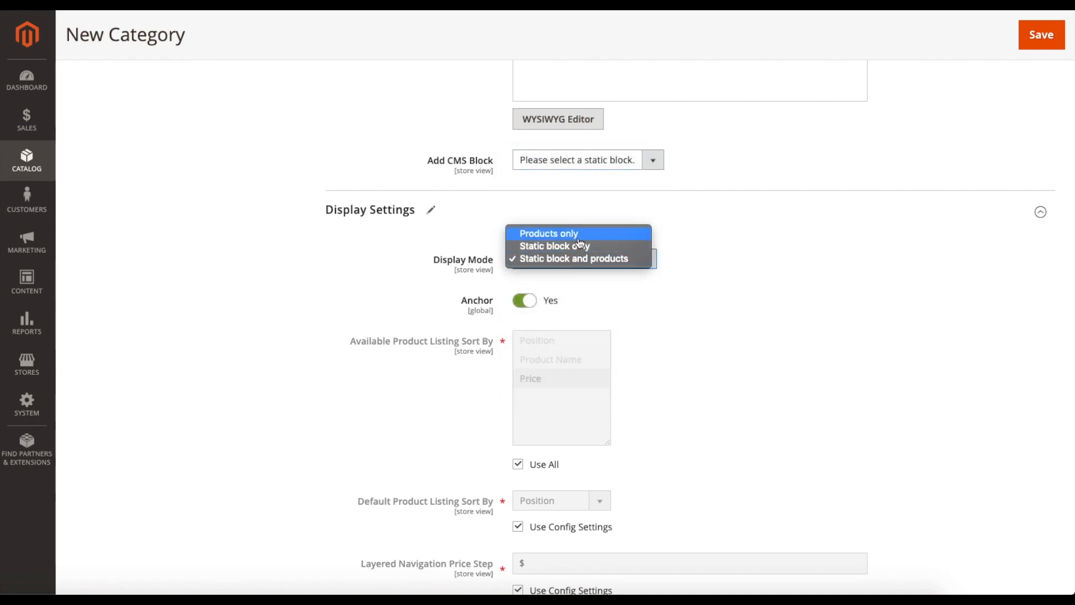
left_click(580, 233)
- Switch Anchor off and back on, and clear and restore Use All for the available product listing sort options
scroll(763, 312, "down", 1)
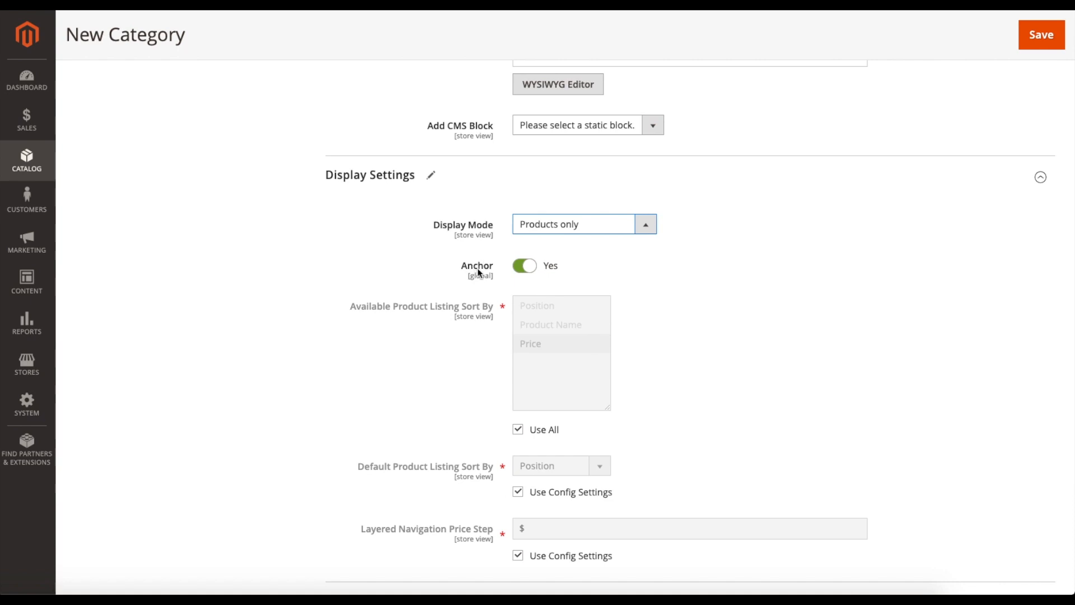
left_click(530, 270)
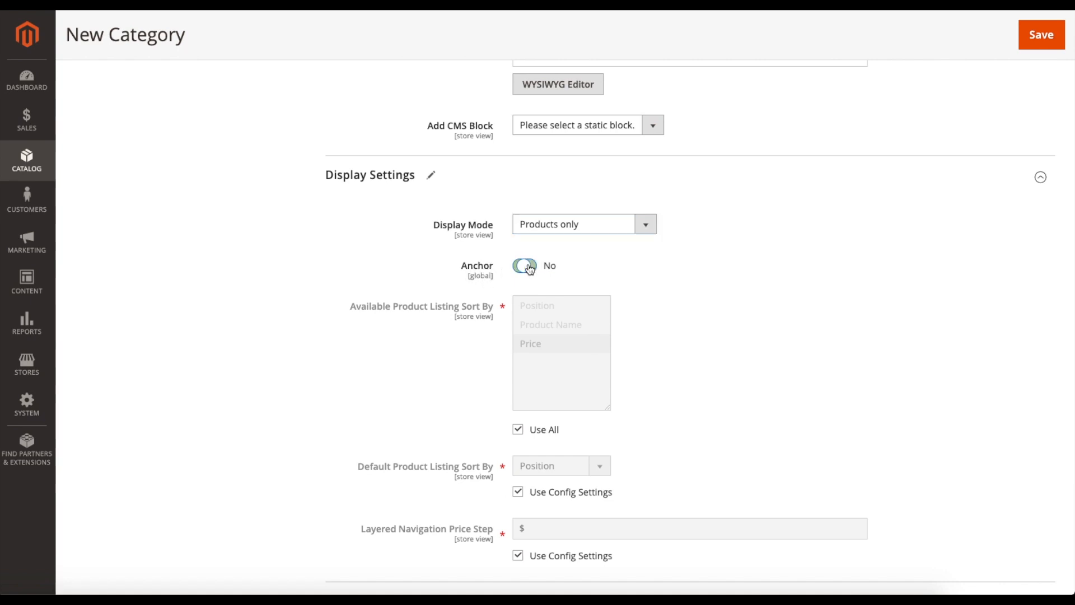
left_click(532, 270)
scroll(678, 292, "down", 2)
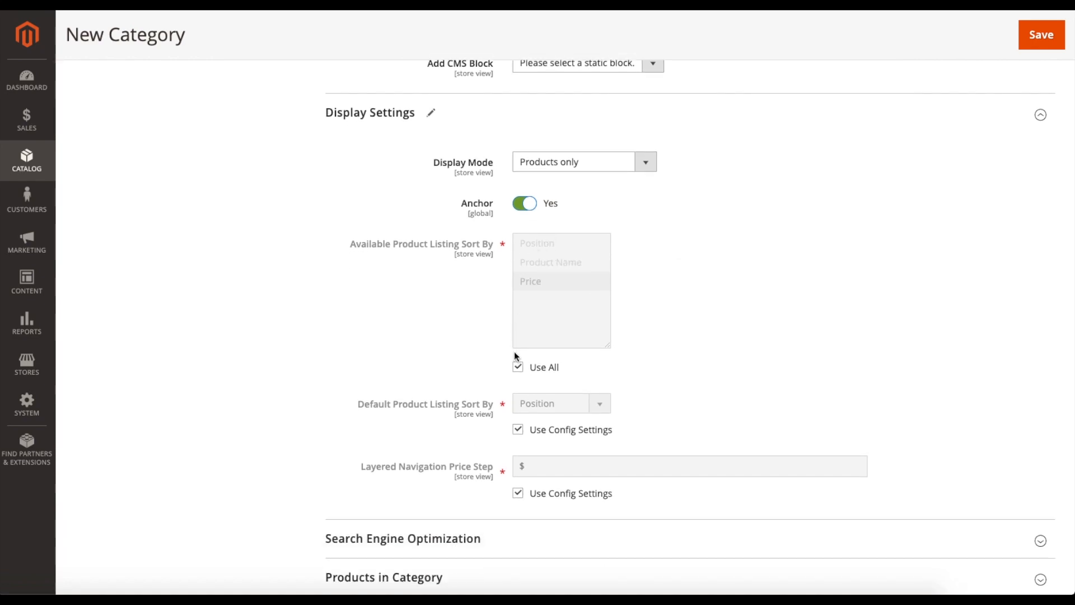
left_click(518, 367)
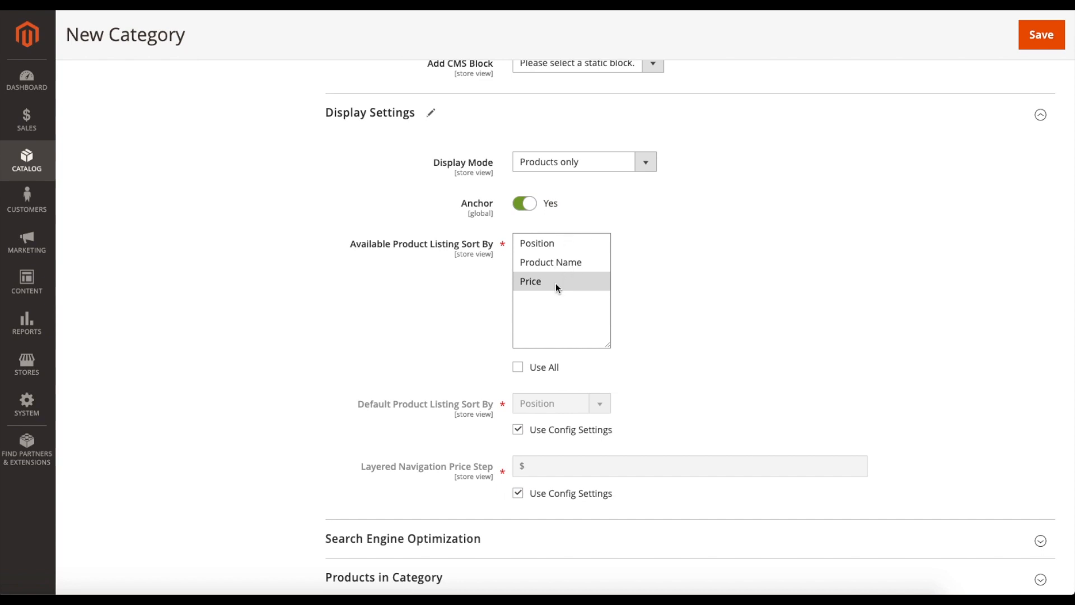
left_click(523, 372)
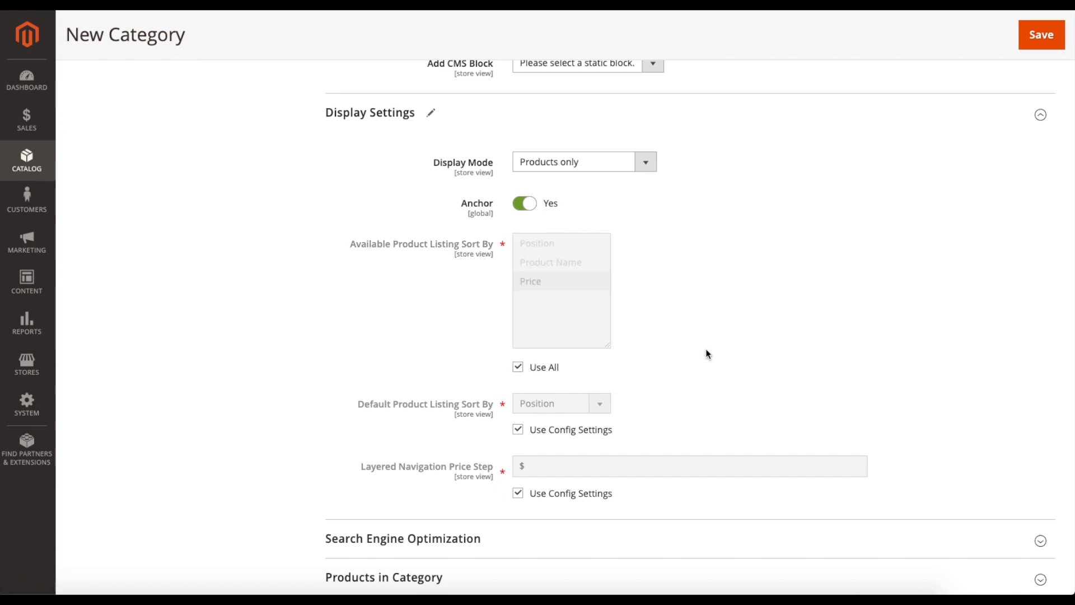
- Override the Default Product Listing Sort By setting with Product Name and return it to the config settings
scroll(705, 352, "down", 3)
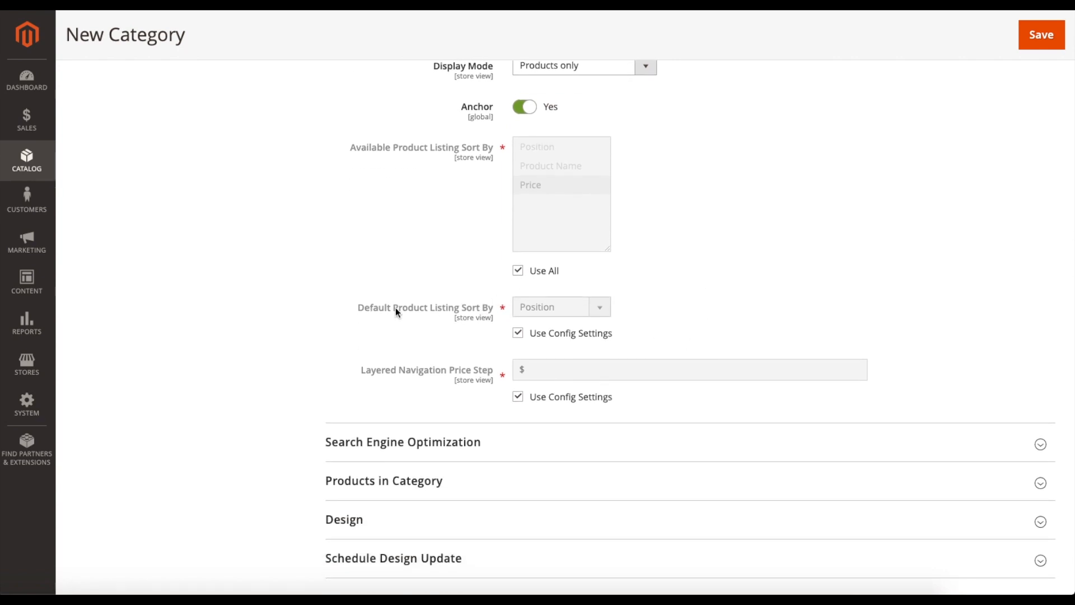
left_click(520, 333)
left_click(556, 313)
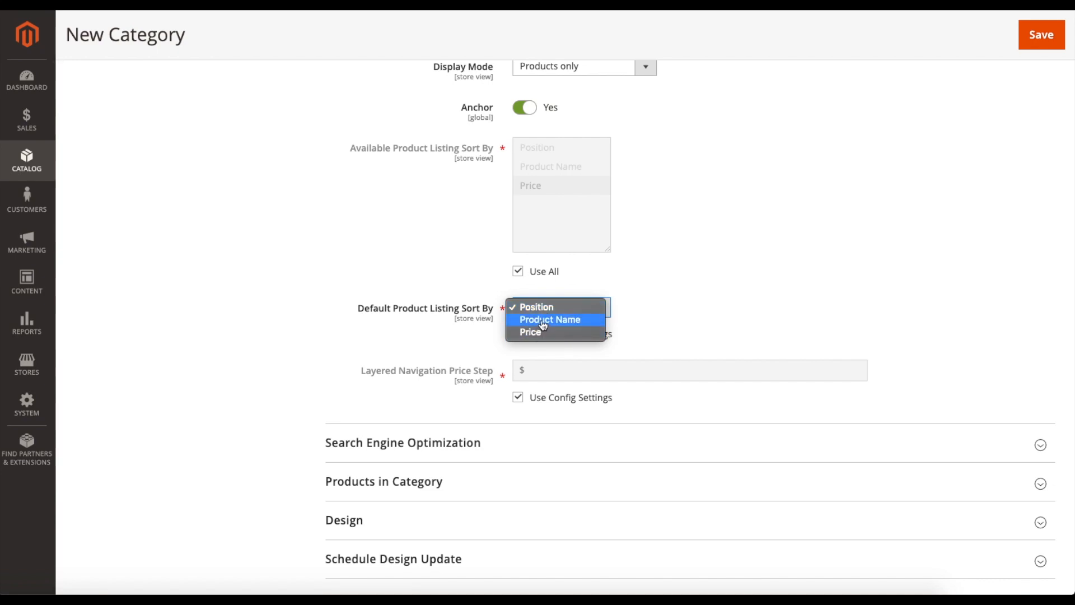
left_click(543, 320)
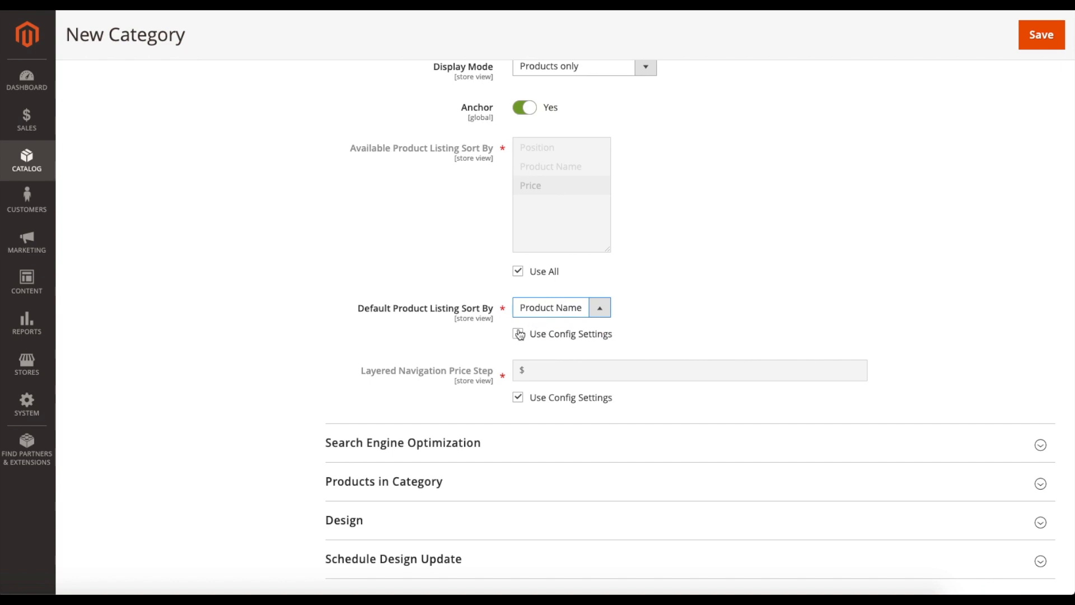
left_click(519, 335)
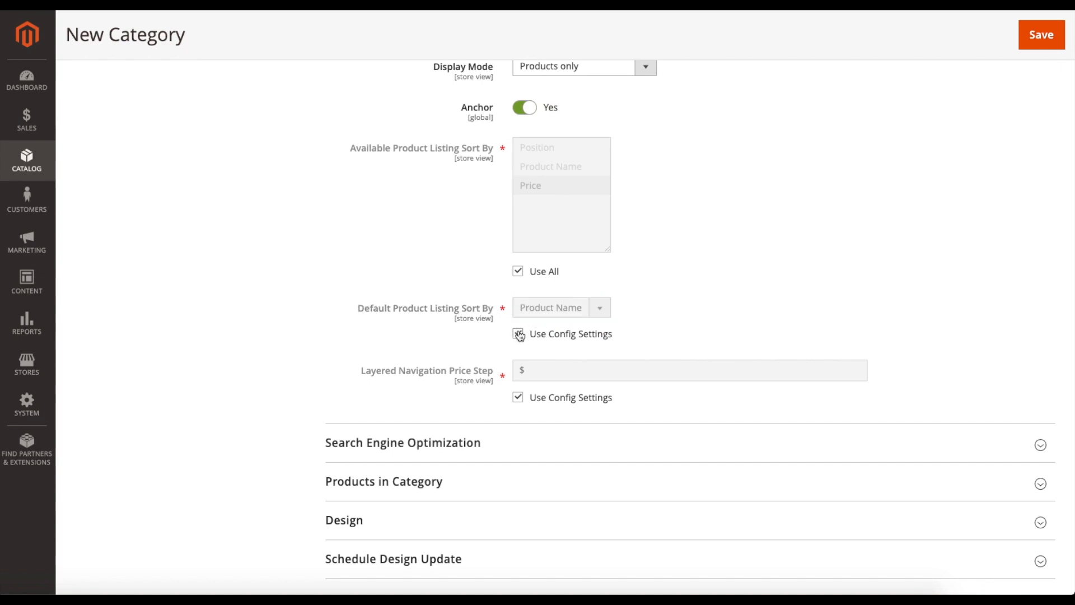
- Override the Layered Navigation Price Step with $10 and return it to the config settings
scroll(475, 334, "down", 2)
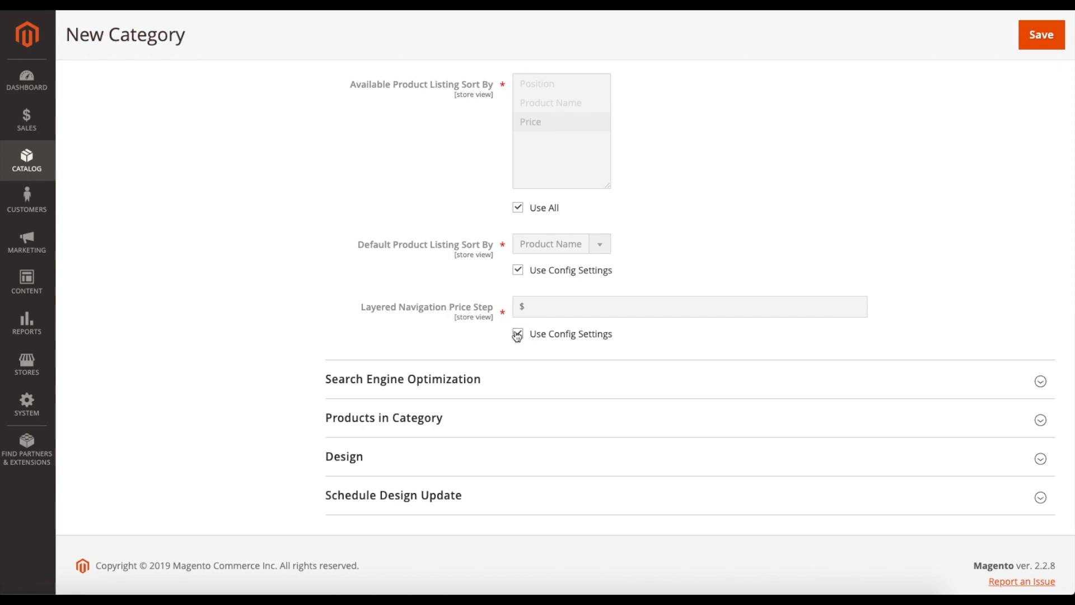
scroll(467, 279, "up", 3)
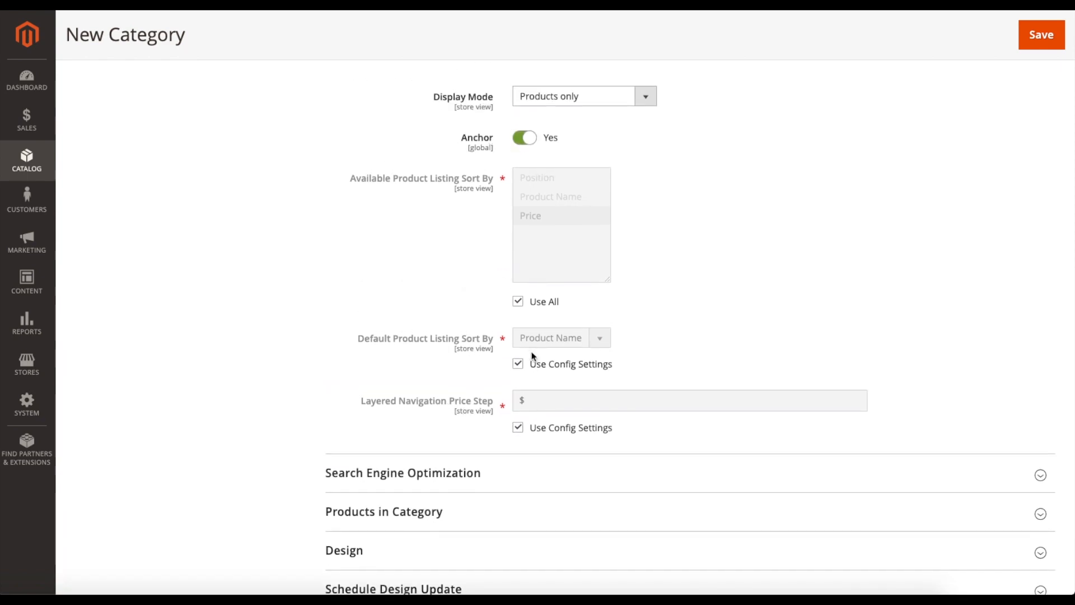
left_click(518, 428)
left_click(538, 400)
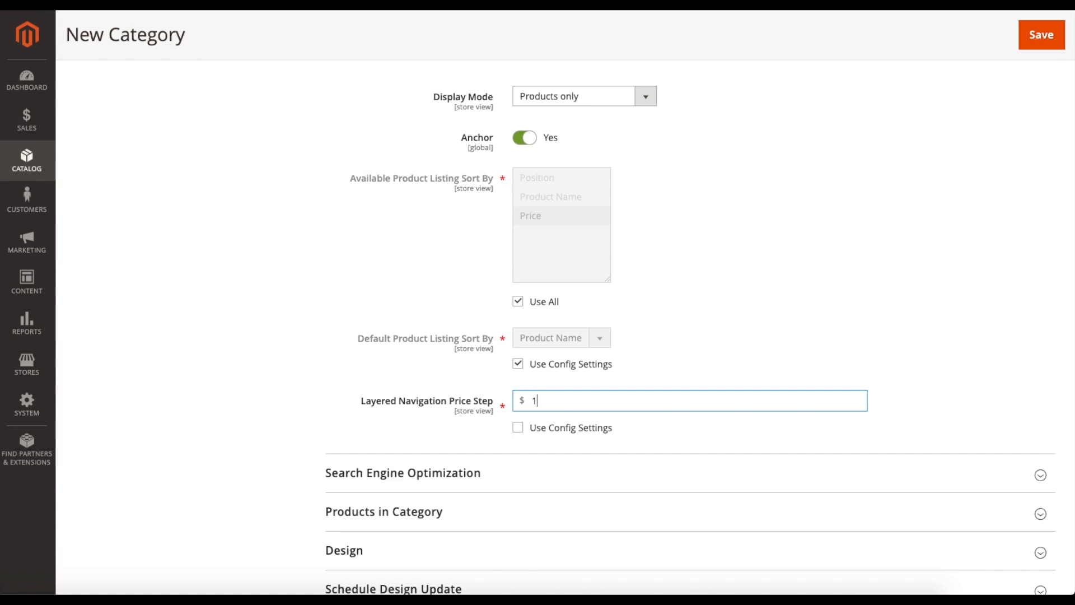
left_click(674, 369)
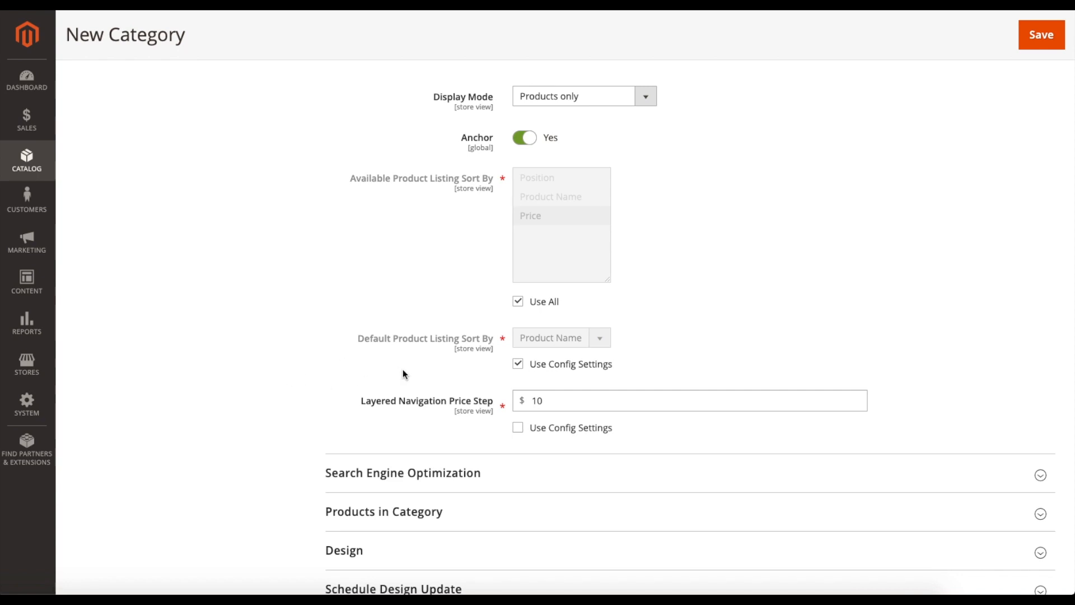
scroll(566, 373, "down", 2)
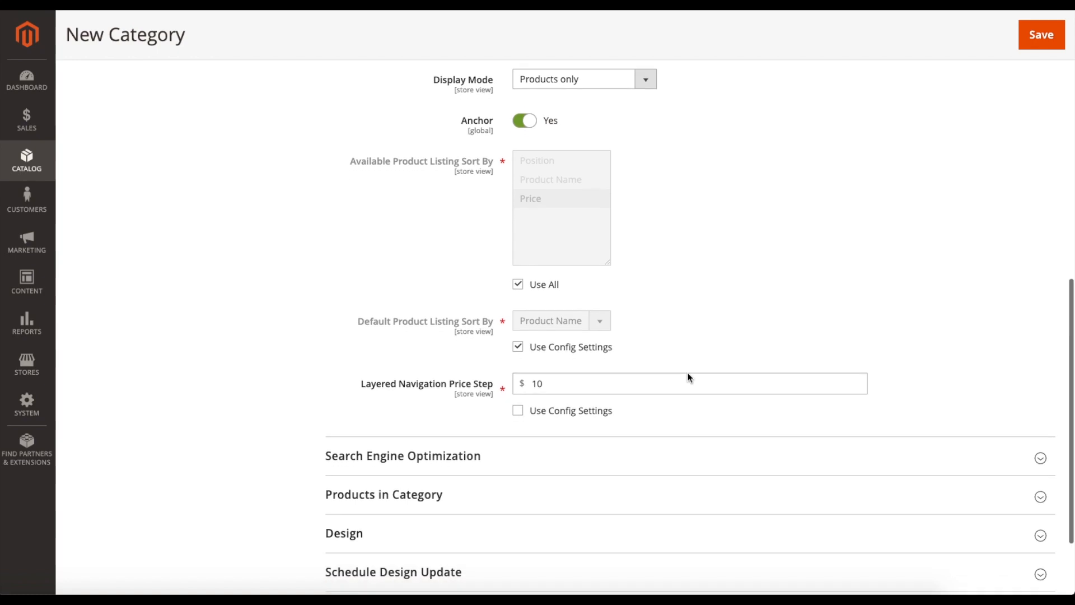
scroll(690, 377, "down", 3)
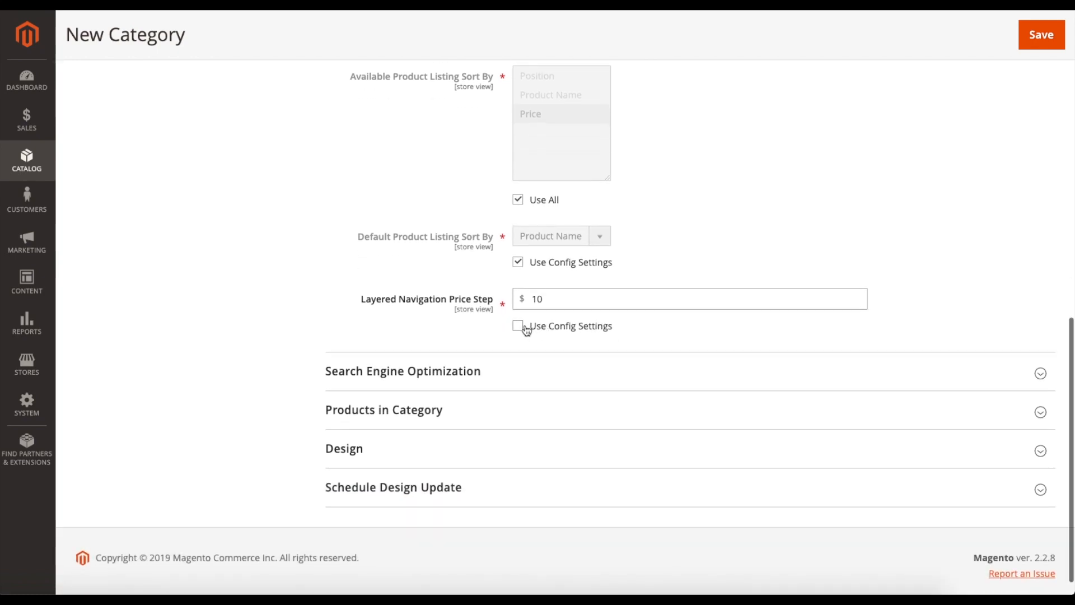
left_click(526, 329)
- Expand the Search Engine Optimization section, examine its URL key and meta fields without filling them in, and collapse it
scroll(462, 317, "down", 1)
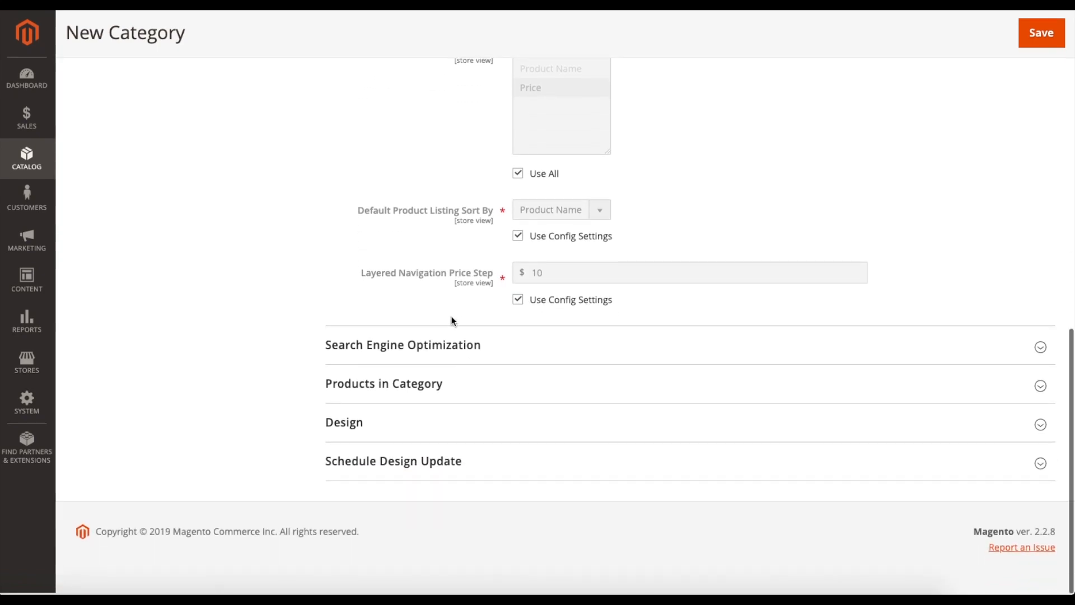
left_click(458, 341)
scroll(393, 358, "down", 5)
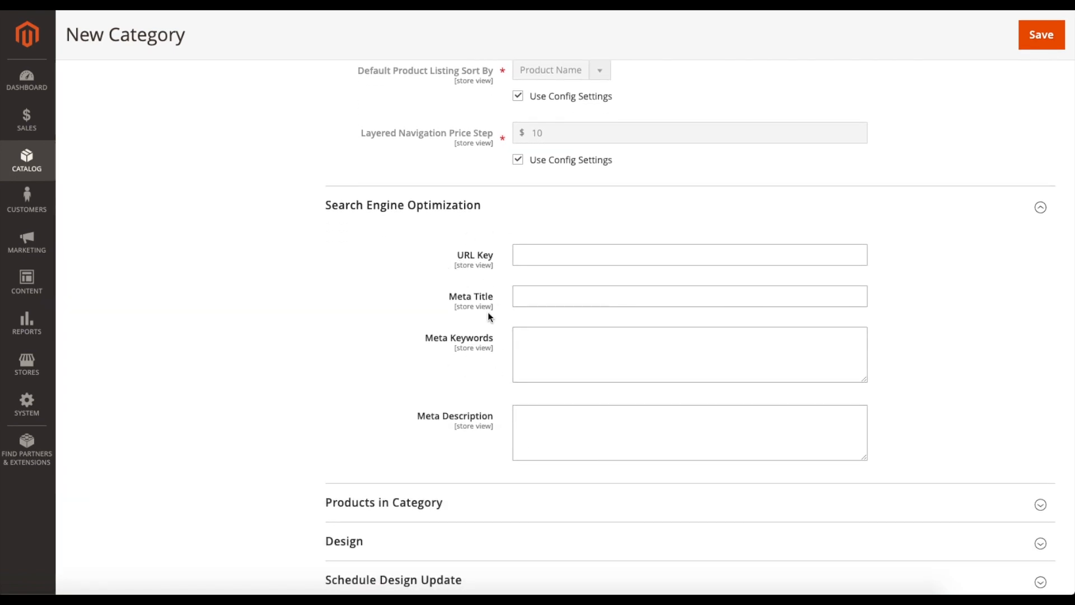
left_click(532, 256)
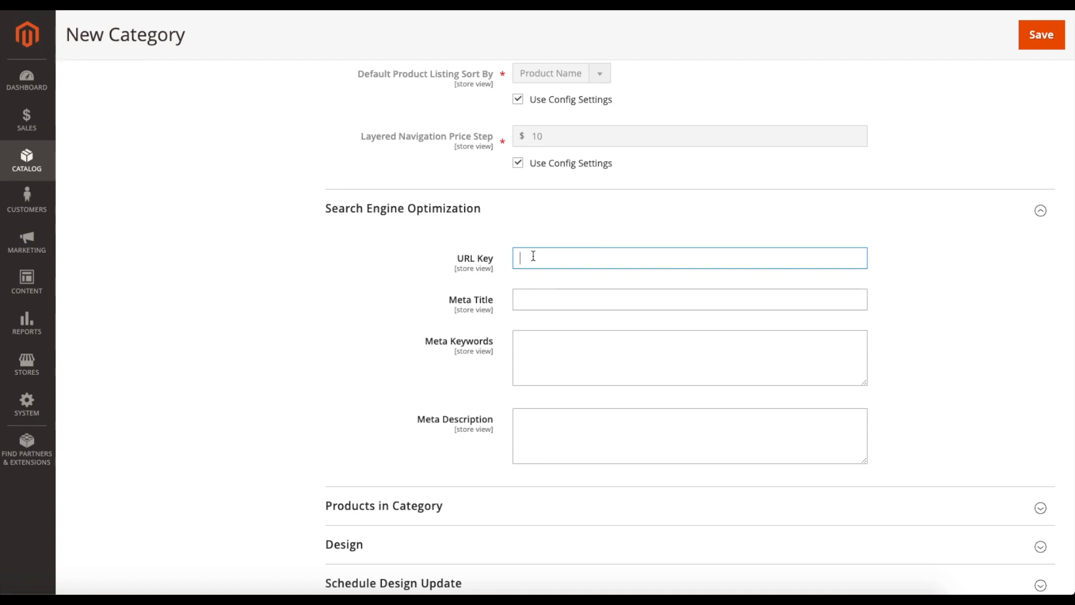
left_click(521, 302)
scroll(510, 344, "down", 1)
left_click(529, 328)
scroll(549, 363, "down", 1)
left_click(548, 363)
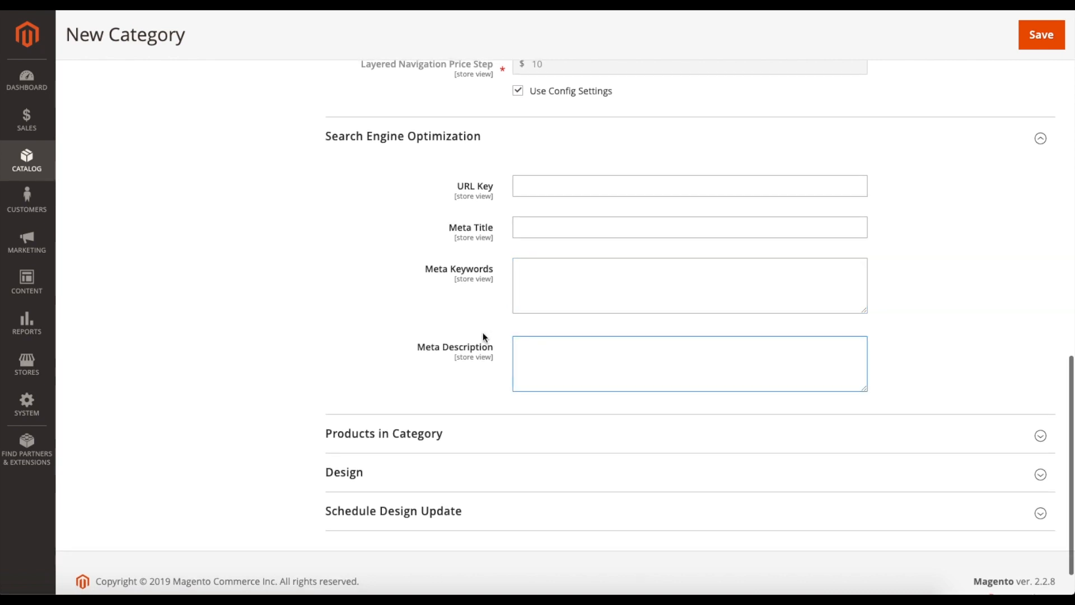
scroll(483, 332, "down", 1)
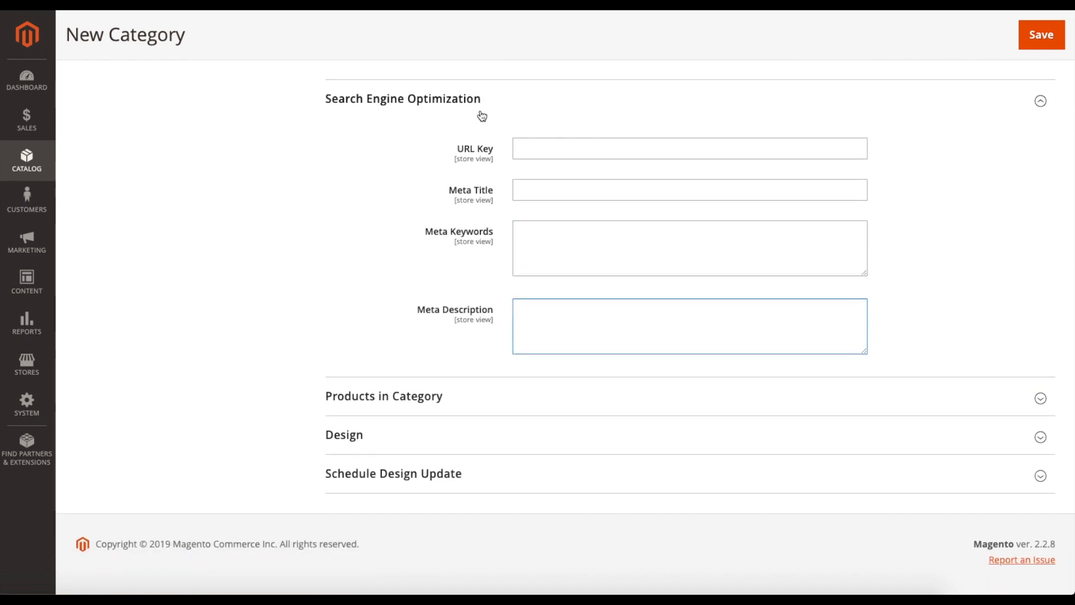
left_click(540, 109)
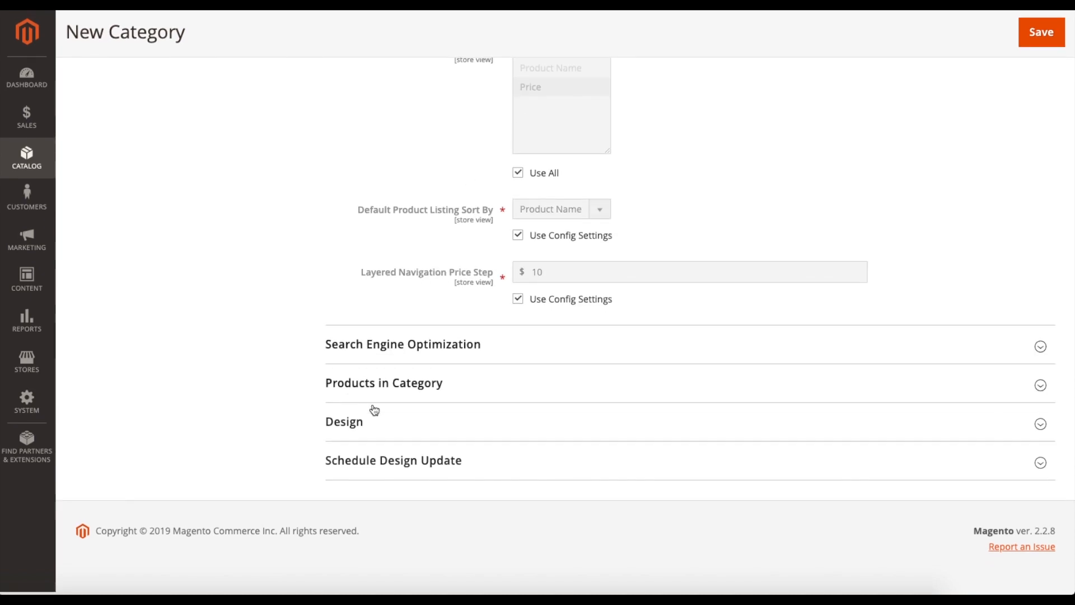
- Assign the products Tutorial2, Tutorial2-Brown, Tutorial2-Blue, Tutorial2-Black and Tutorial to the new category and collapse the product list
left_click(455, 398)
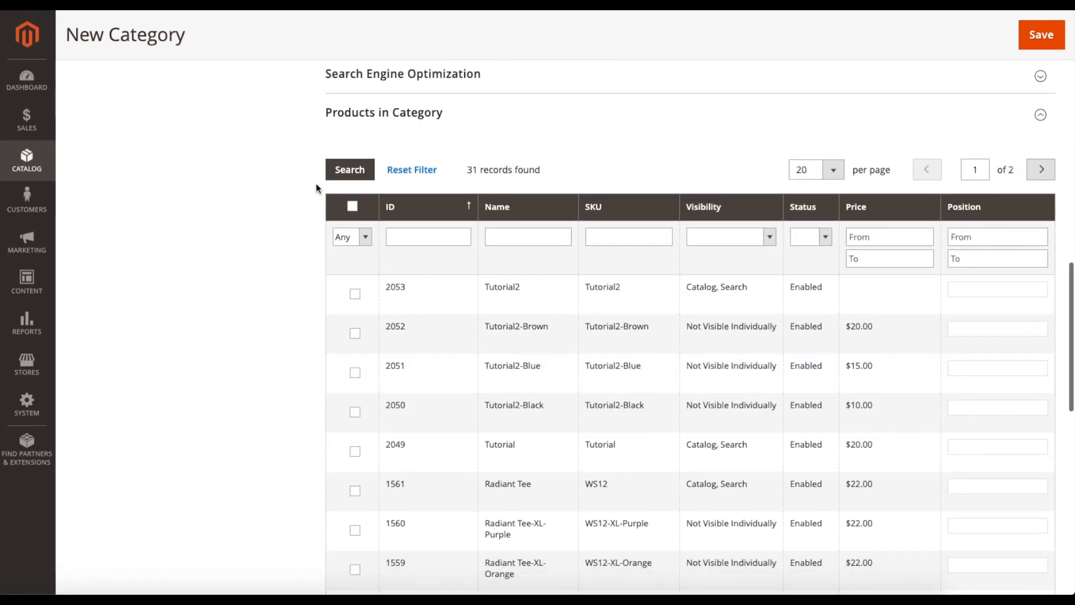
scroll(297, 254, "down", 1)
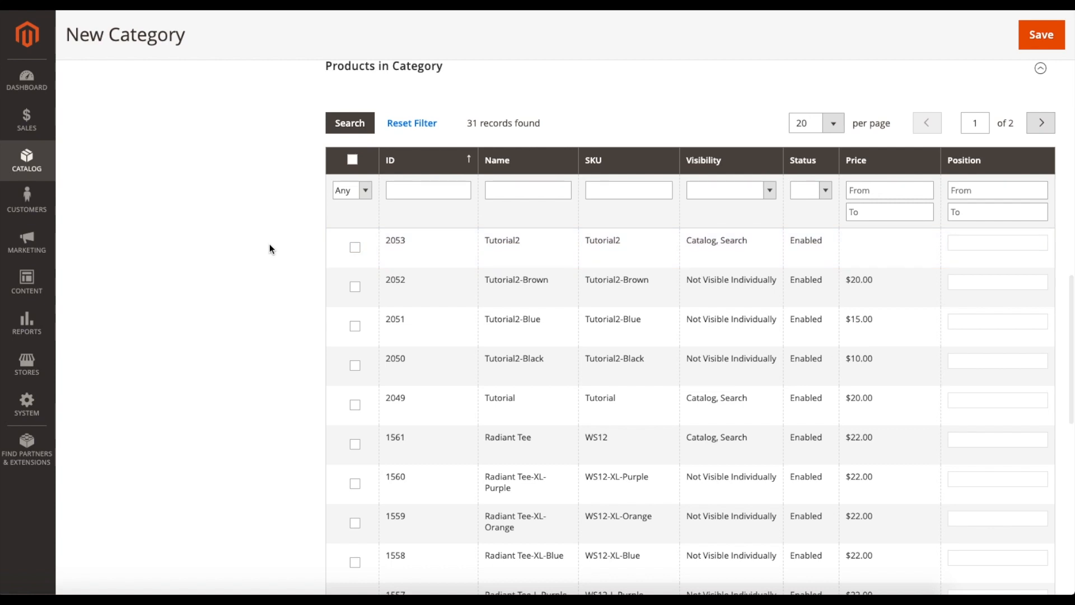
scroll(269, 246, "up", 1)
scroll(268, 248, "down", 1)
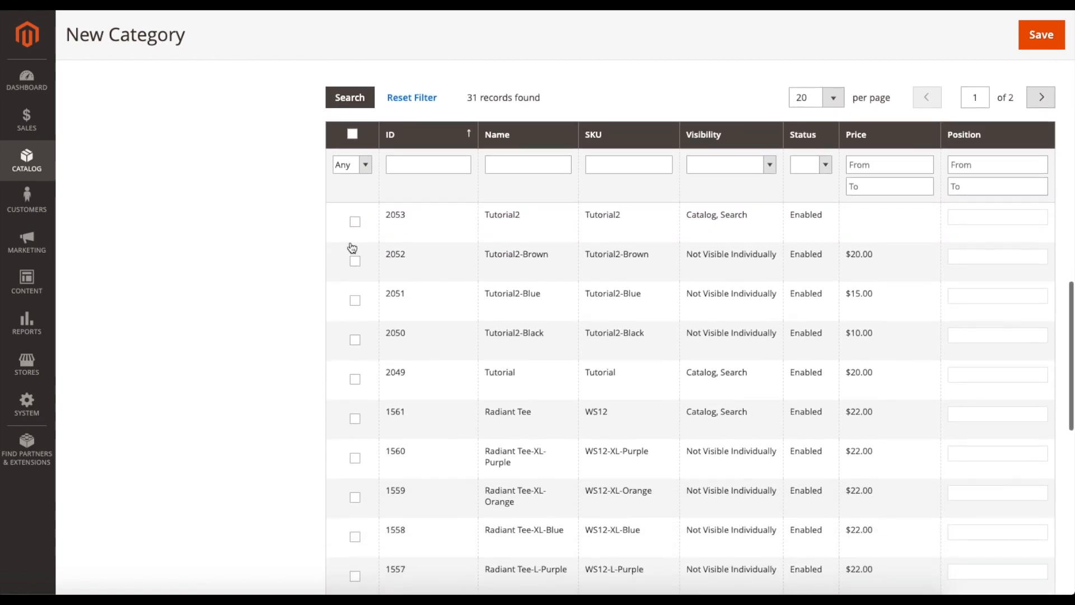
left_click(354, 223)
scroll(226, 260, "down", 1)
left_click(355, 225)
left_click(355, 264)
left_click(355, 303)
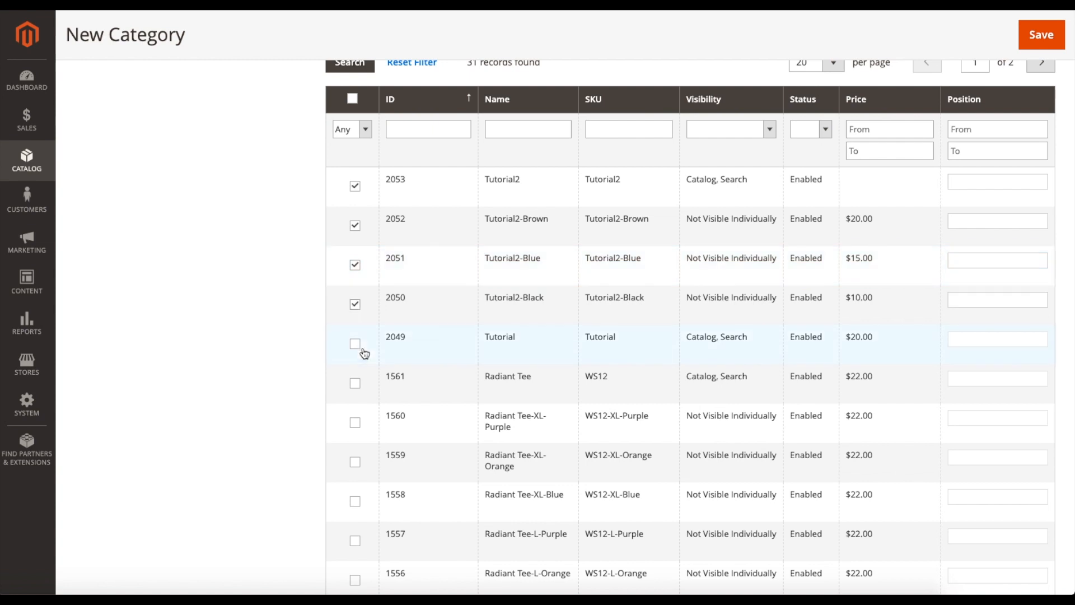
left_click(356, 343)
scroll(269, 277, "down", 1)
scroll(268, 277, "up", 4)
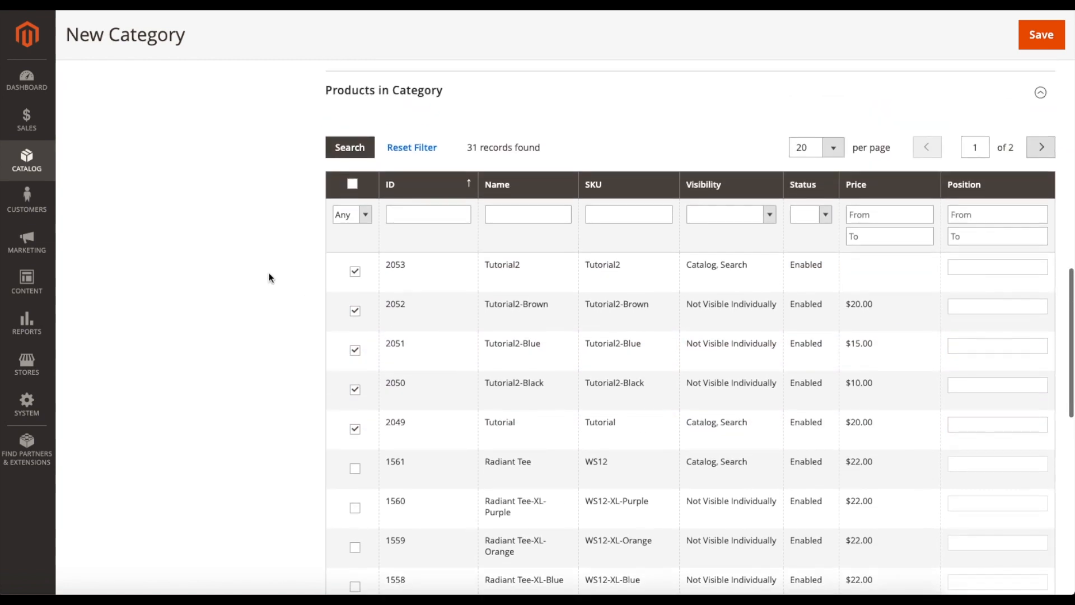
scroll(269, 278, "down", 12)
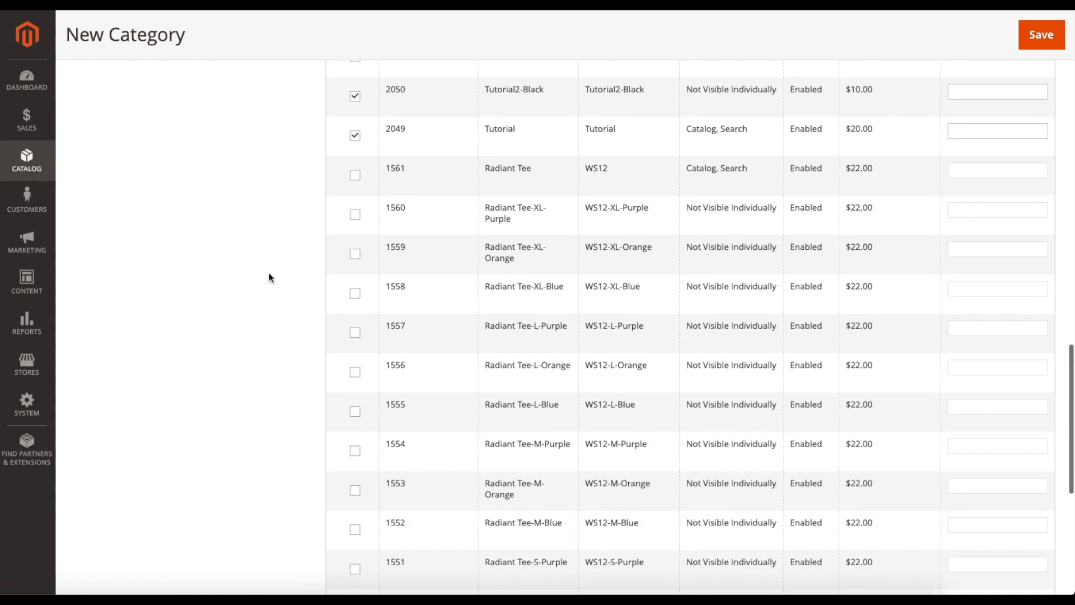
scroll(269, 278, "up", 12)
scroll(268, 277, "up", 2)
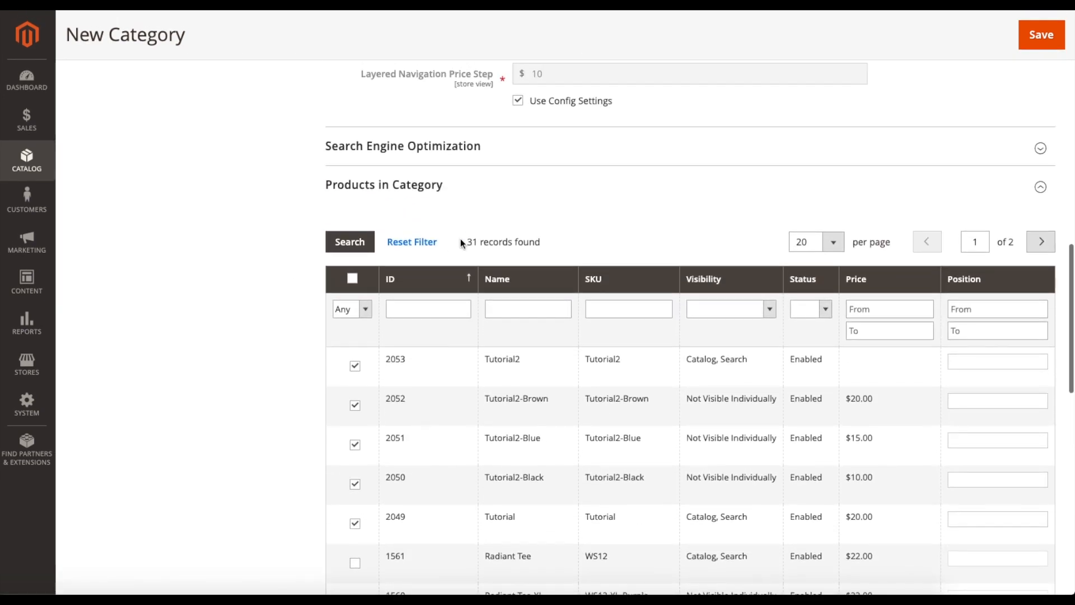
left_click(478, 194)
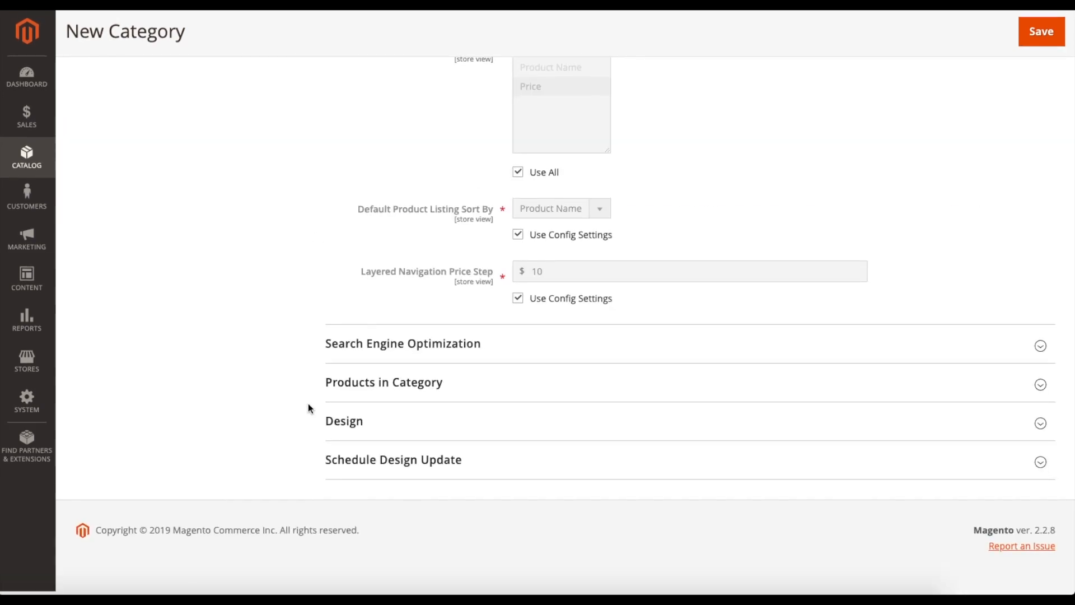
- Expand the new category's Design section to view its theme and layout settings
left_click(401, 428)
scroll(282, 347, "down", 6)
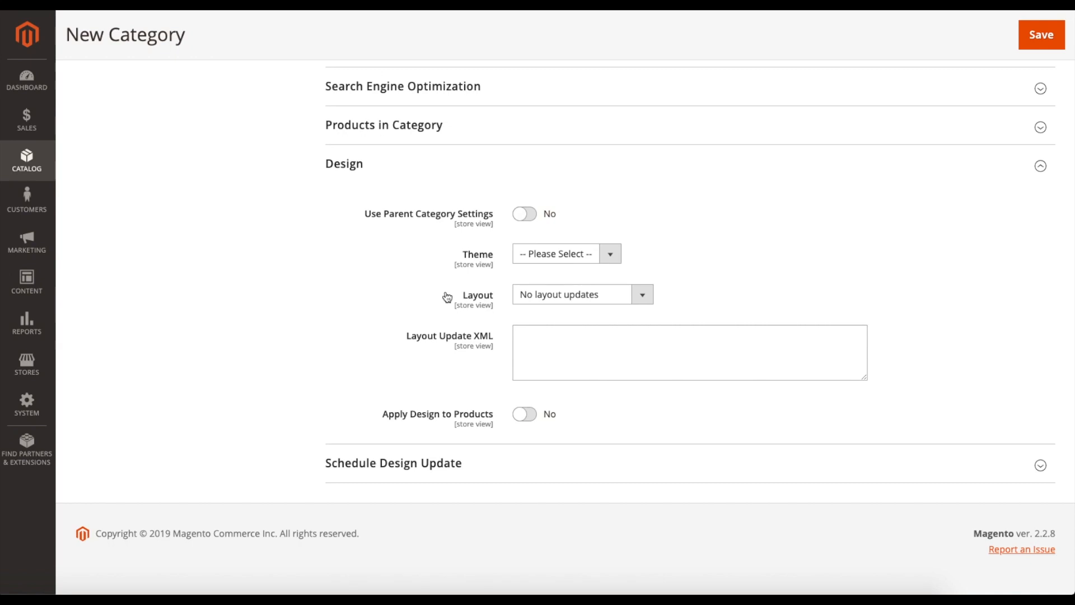
- Examine the Theme and Layout choices in the new category's Design section without changing them, and collapse the section
left_click(535, 253)
left_click(551, 257)
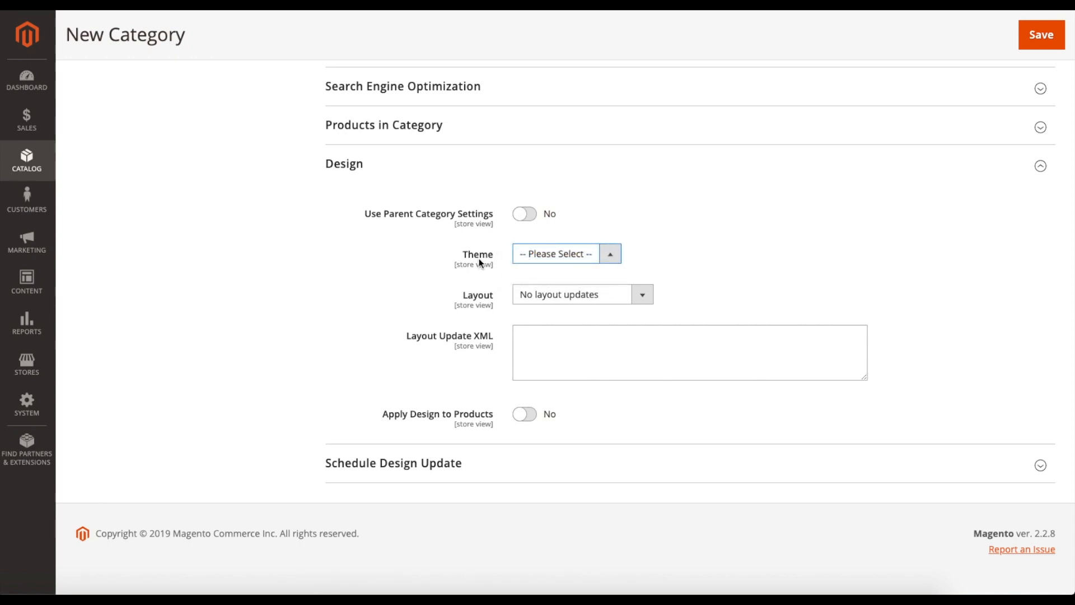
left_click(547, 292)
left_click(693, 283)
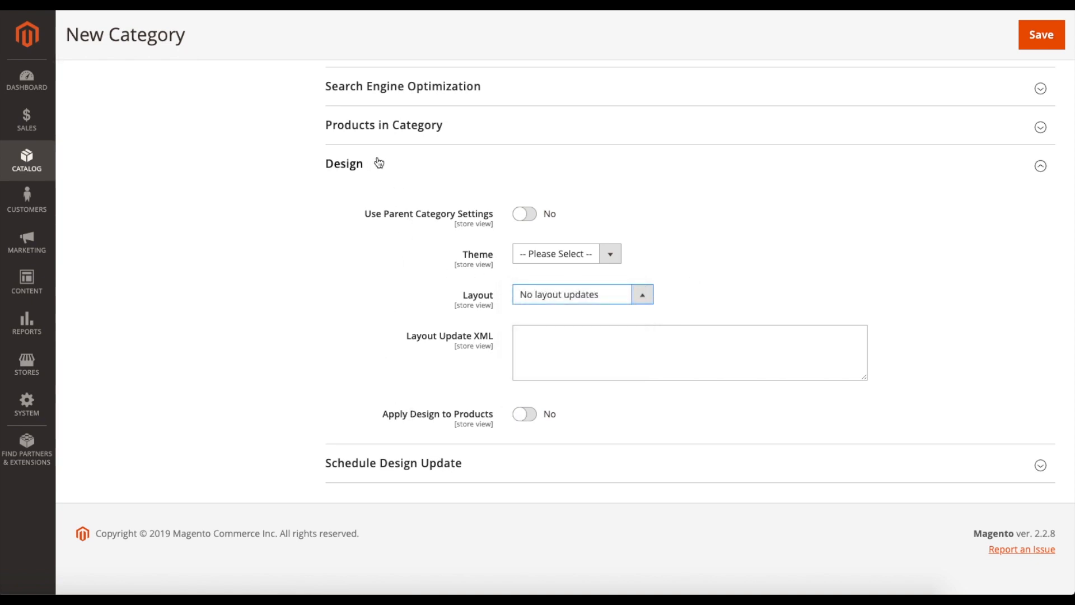
left_click(399, 171)
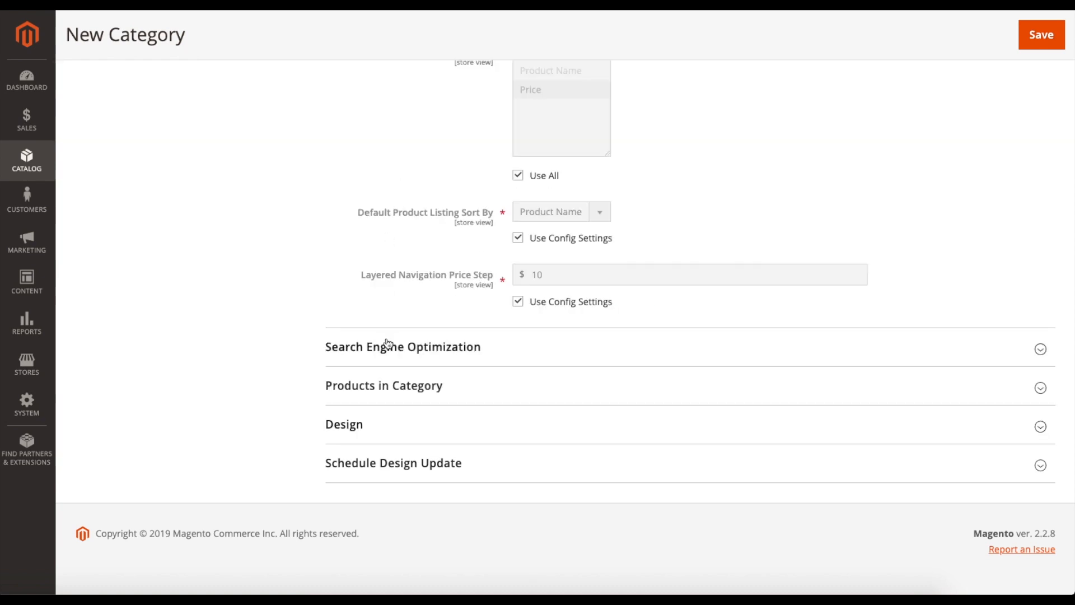
- Expand the Schedule Design Update section to view its date range fields, and save the new Tutorial category
left_click(471, 465)
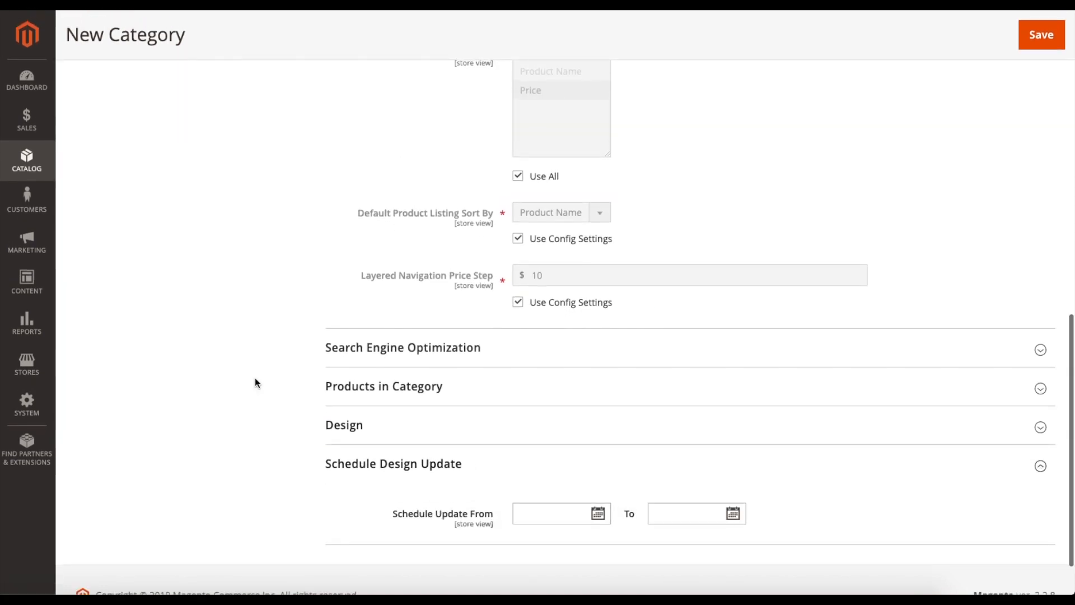
scroll(255, 380, "down", 2)
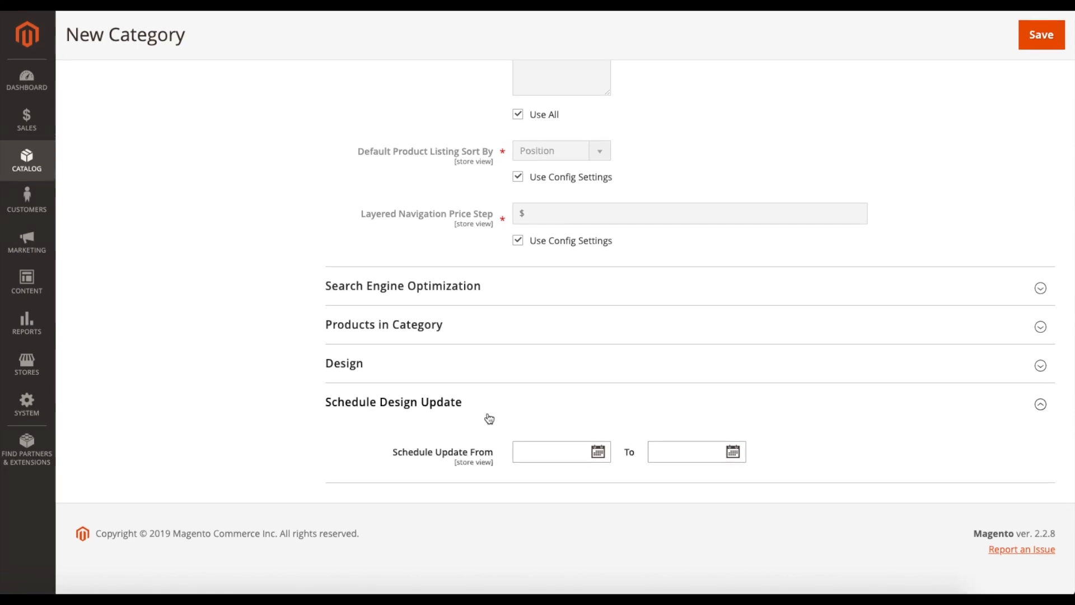
scroll(489, 418, "up", 15)
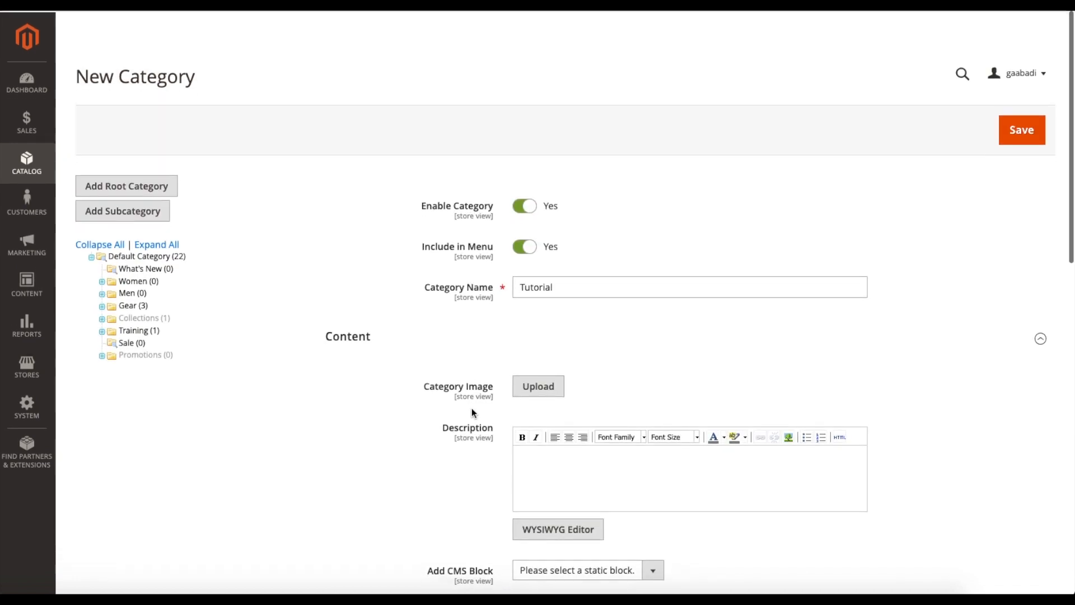
left_click(1041, 138)
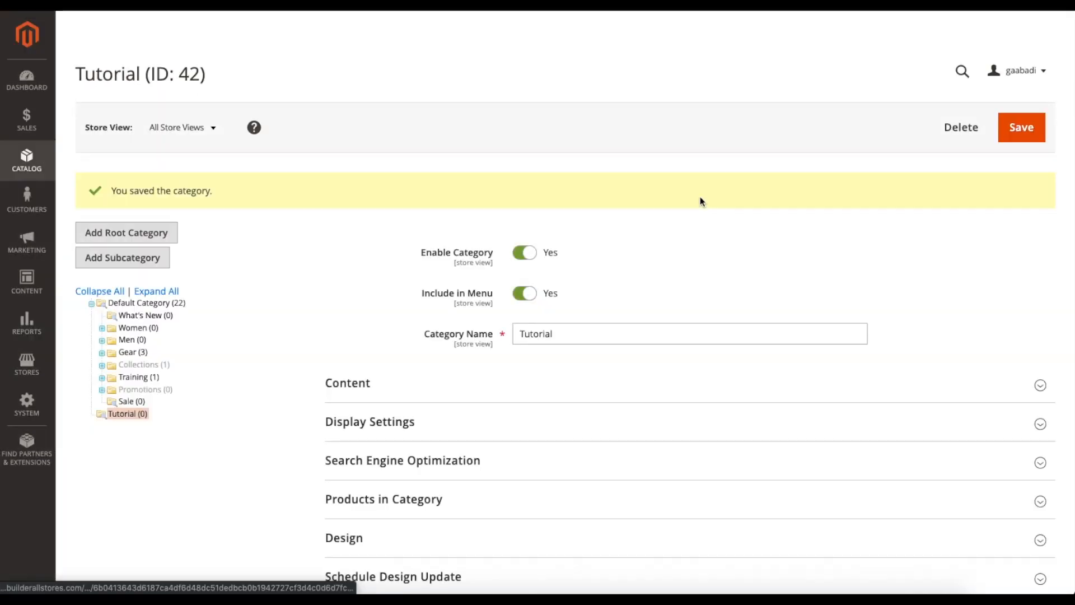
- Move the Tutorial category under Training in the category tree, confirm the move, and save the category
left_click(120, 417)
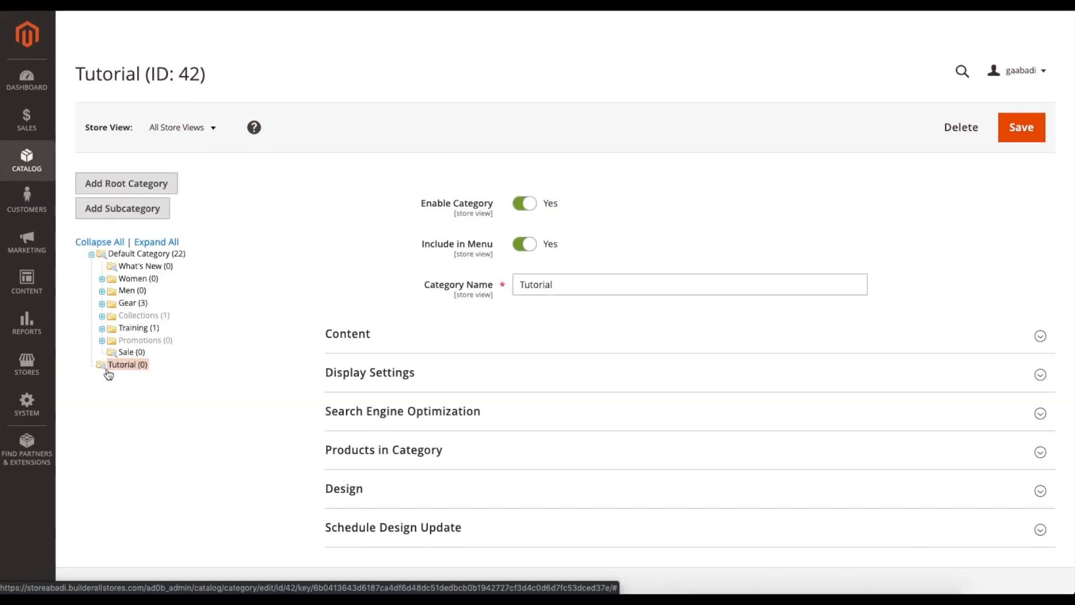
left_click_drag(118, 367, 130, 334)
left_click(670, 170)
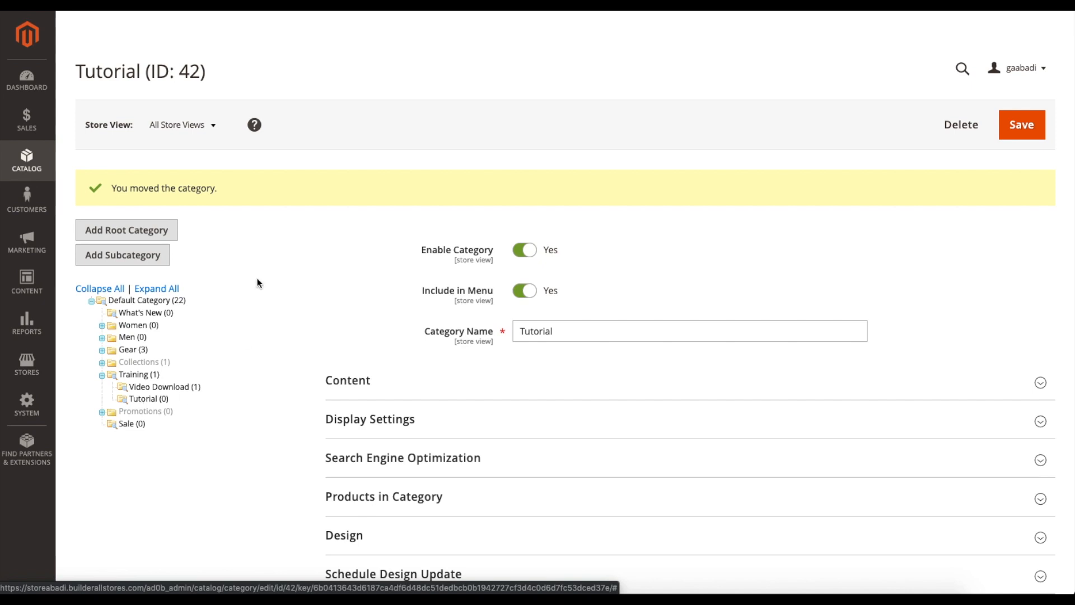
scroll(290, 283, "down", 1)
scroll(290, 283, "up", 1)
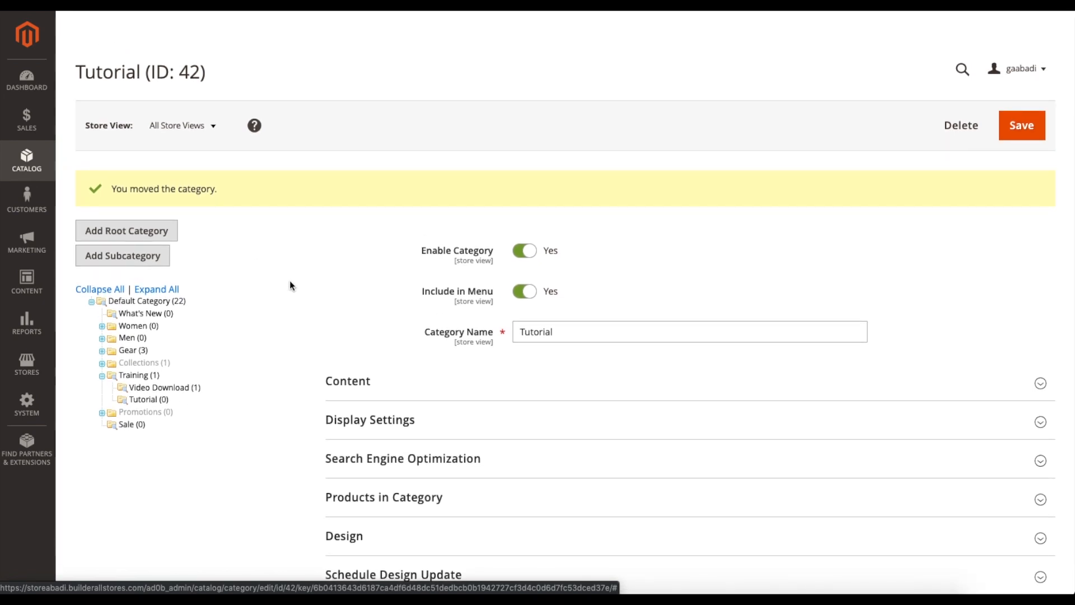
scroll(327, 283, "up", 1)
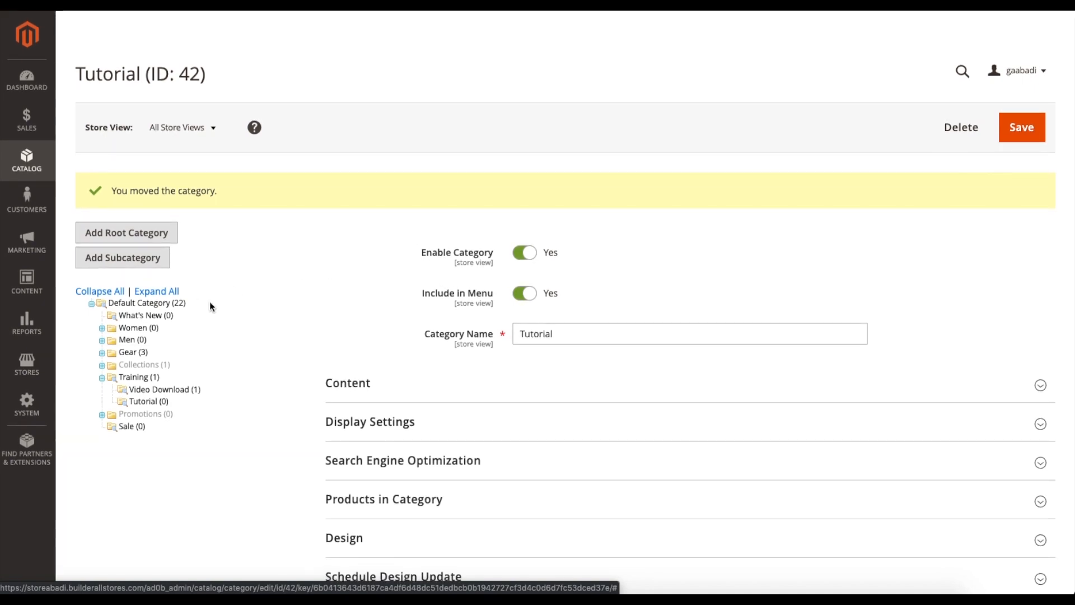
left_click(1020, 140)
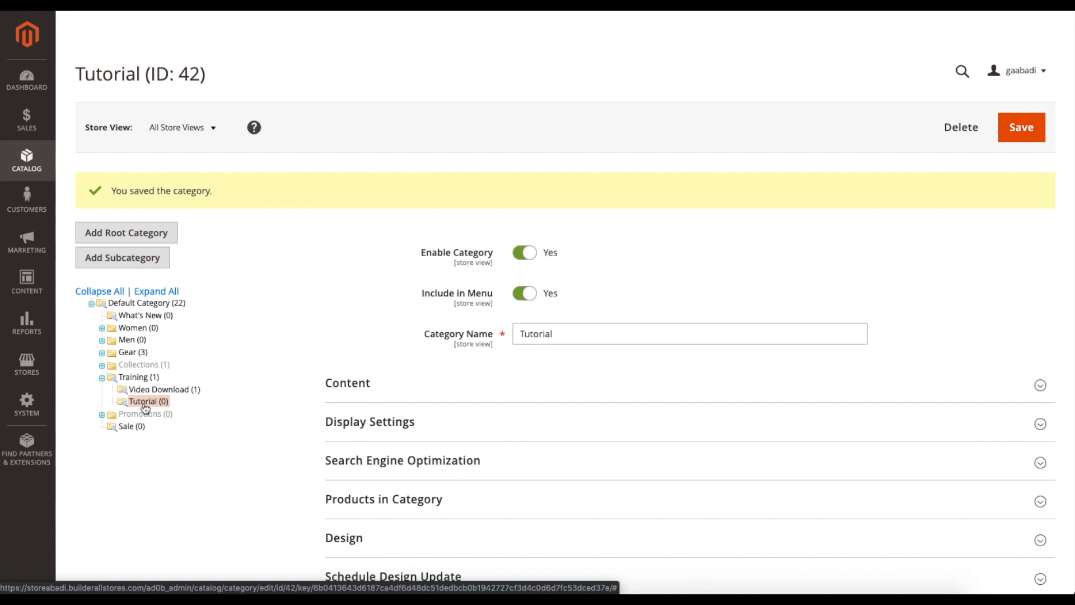
- Open the Cache Management page from the System tools
left_click(27, 404)
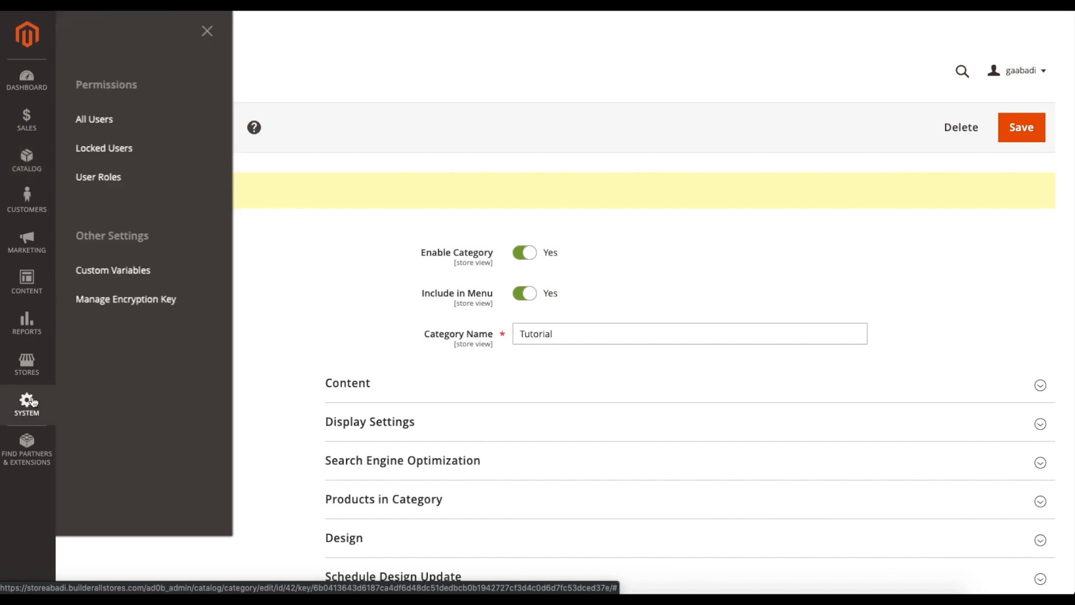
left_click(99, 401)
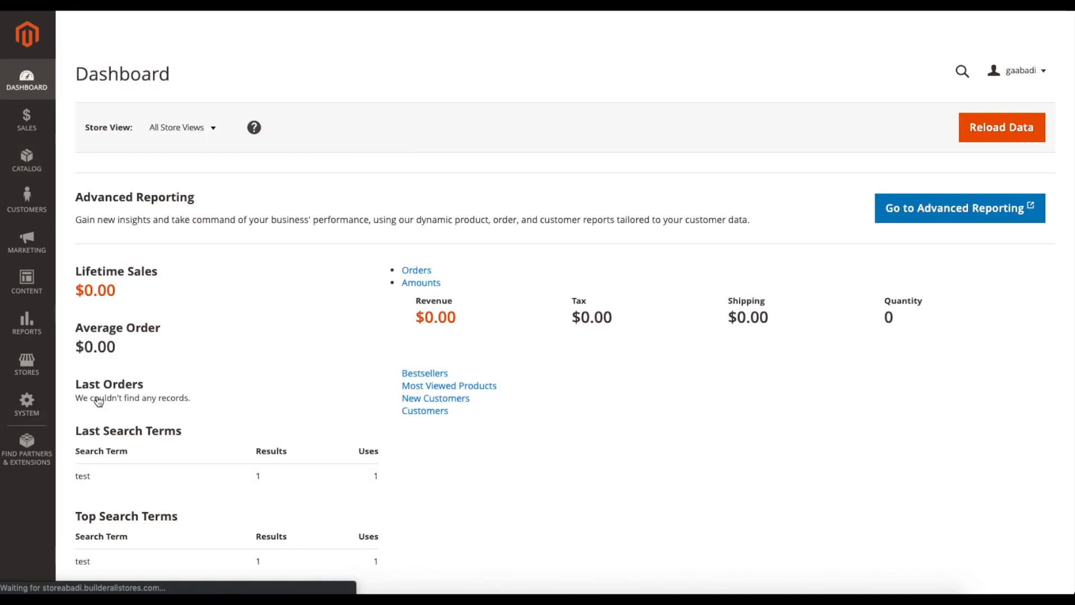
left_click(36, 403)
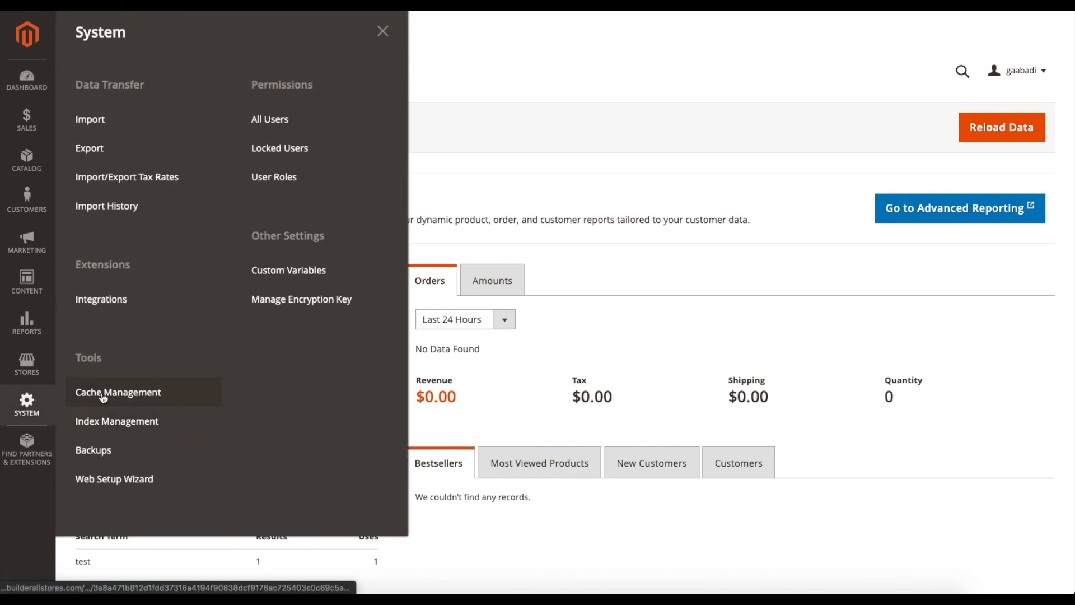
left_click(146, 391)
- Select all cache types and refresh them
scroll(348, 336, "down", 2)
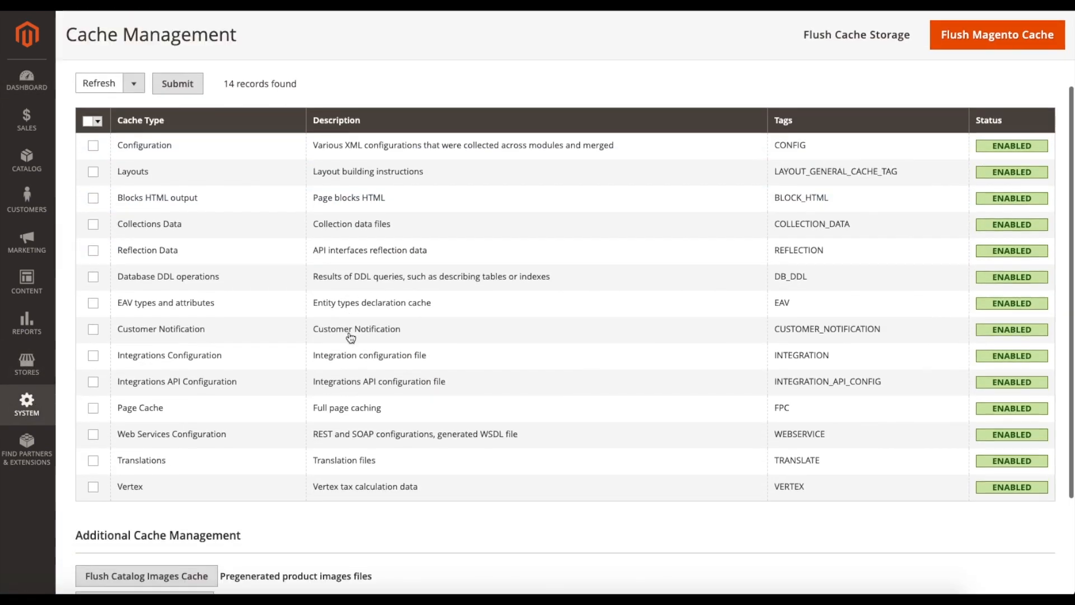
scroll(351, 338, "up", 2)
scroll(656, 308, "down", 2)
scroll(272, 166, "up", 1)
left_click(97, 186)
left_click(103, 195)
left_click(177, 160)
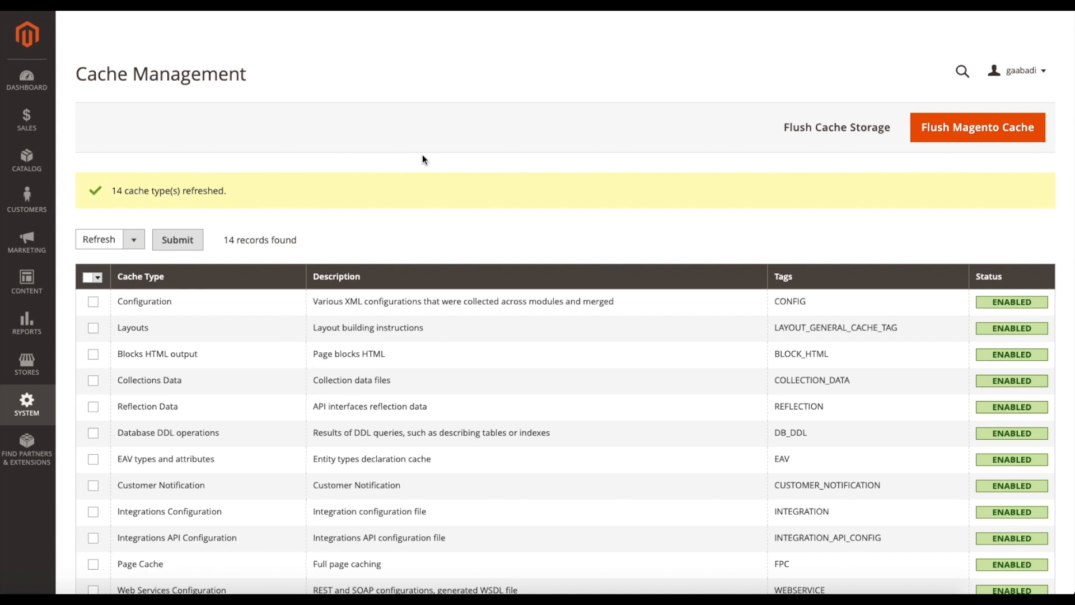
scroll(549, 167, "down", 1)
scroll(549, 167, "up", 1)
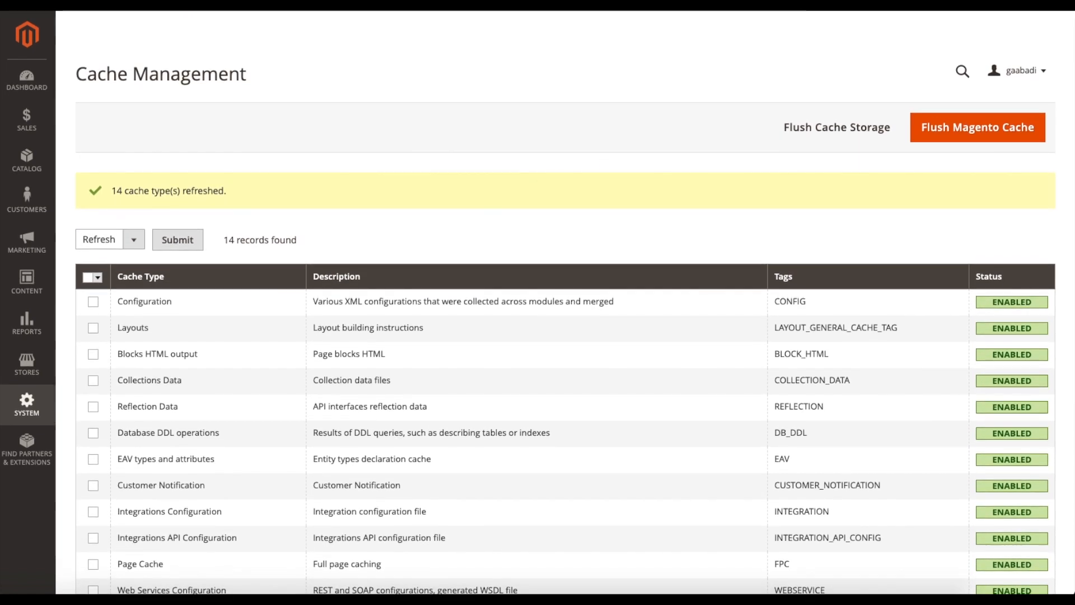